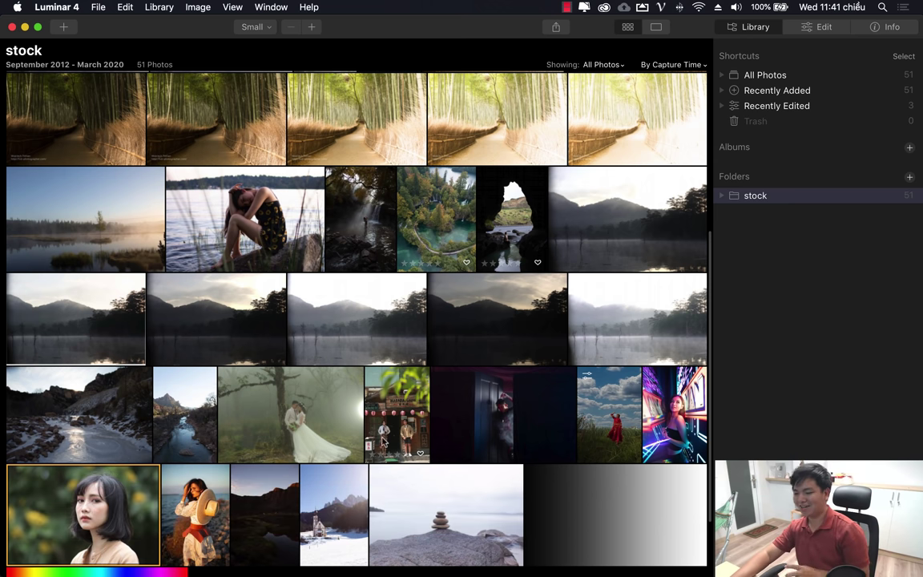
Give the short-haired portrait a five-star rating
scroll(385, 436, "up", 2)
scroll(385, 436, "down", 2)
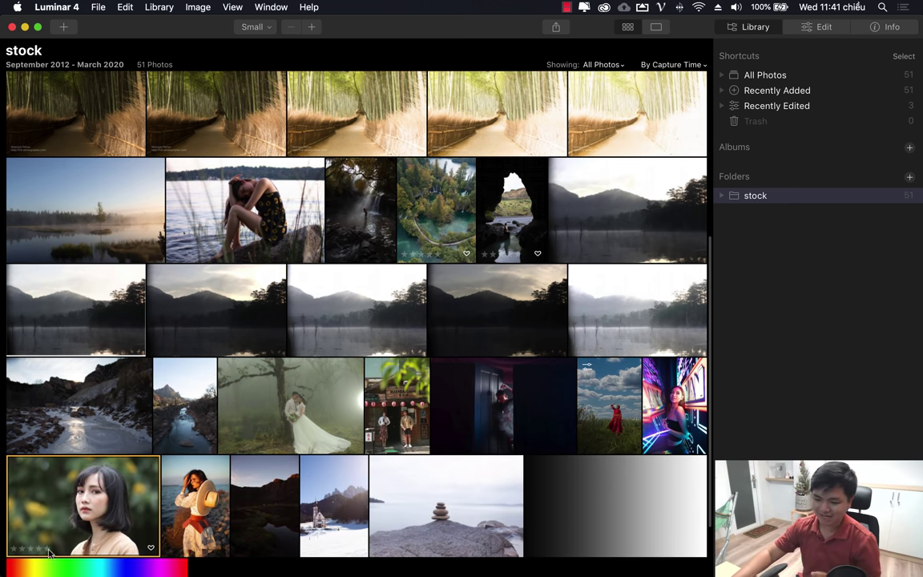
left_click(44, 550)
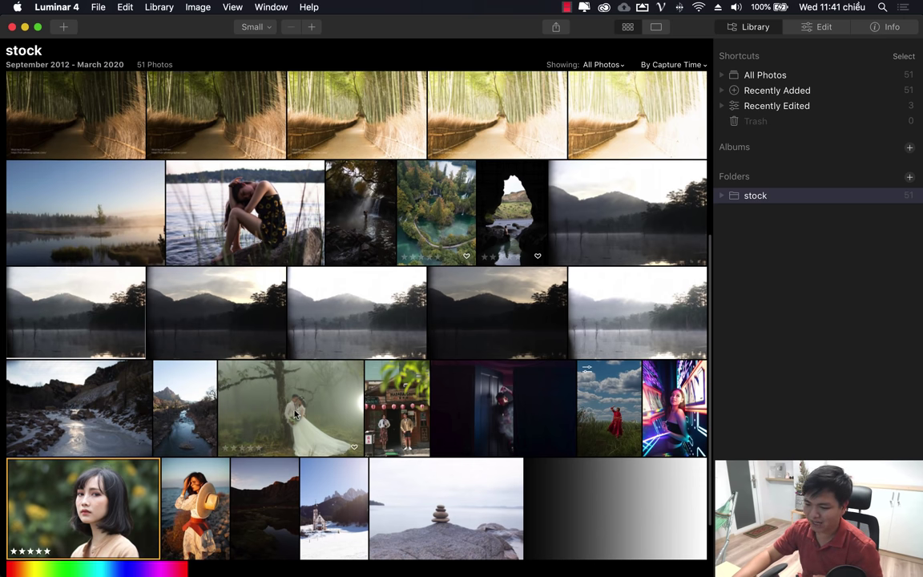
scroll(295, 414, "down", 1)
scroll(101, 498, "up", 2)
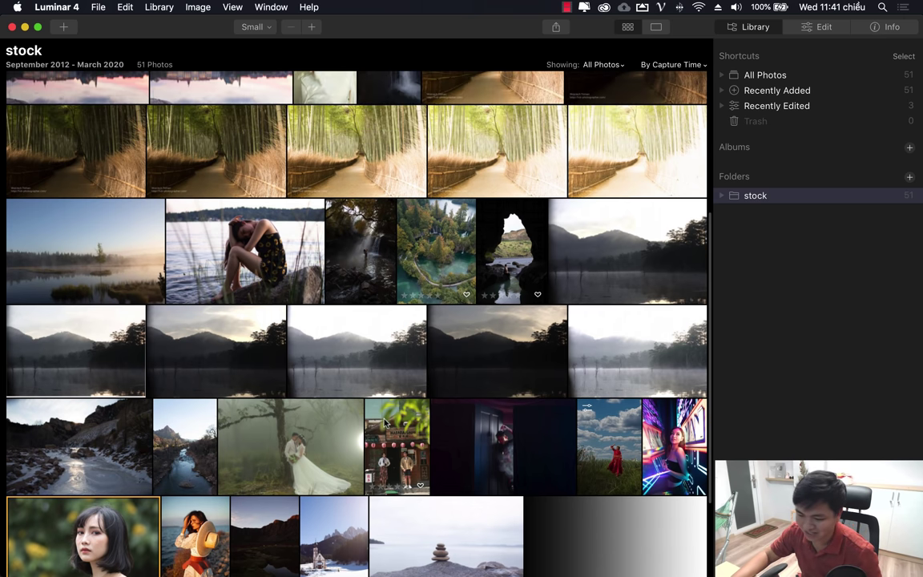
scroll(101, 498, "down", 3)
mouse_move(195, 535)
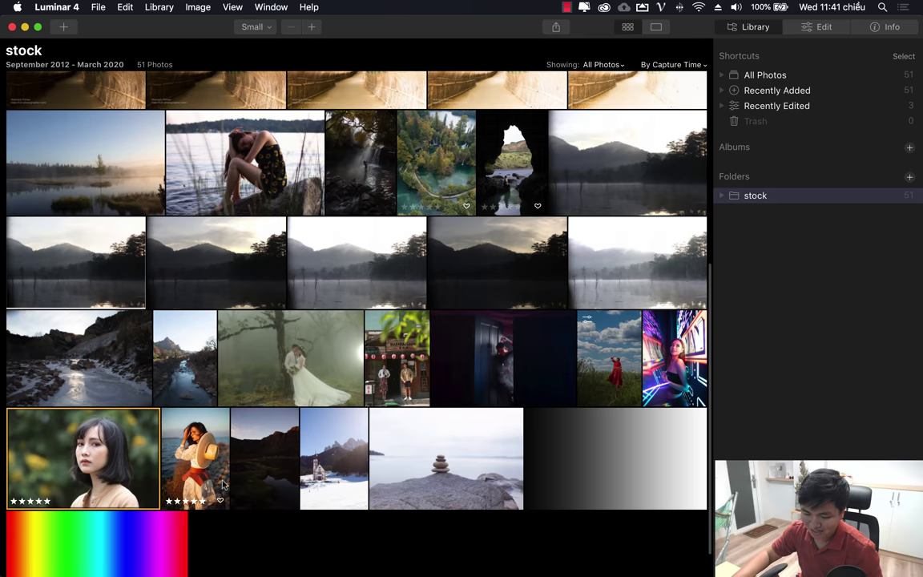
scroll(429, 340, "up", 10)
scroll(428, 339, "up", 3)
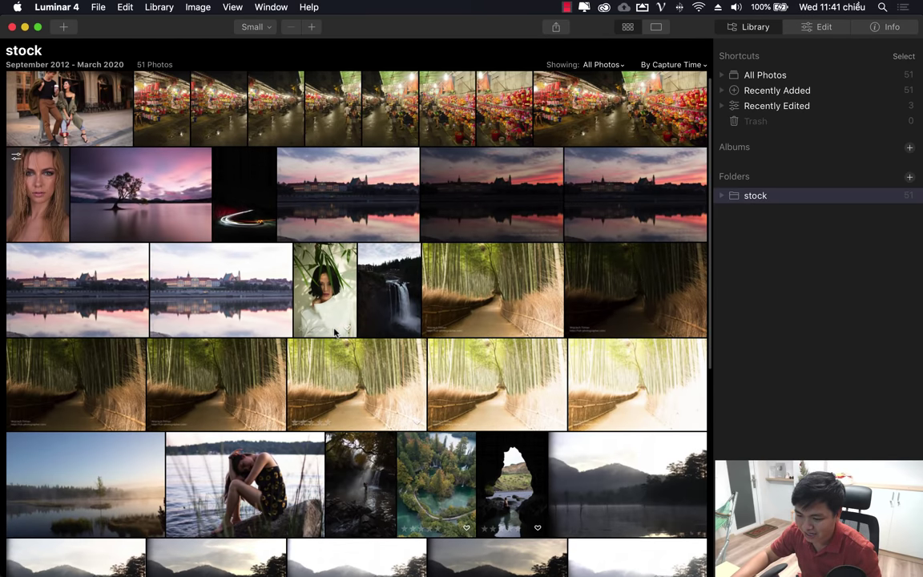
Rate the blonde, green and woman-in-water portraits five stars, then filter to 5 Stars
key("5")
scroll(362, 398, "up", 1)
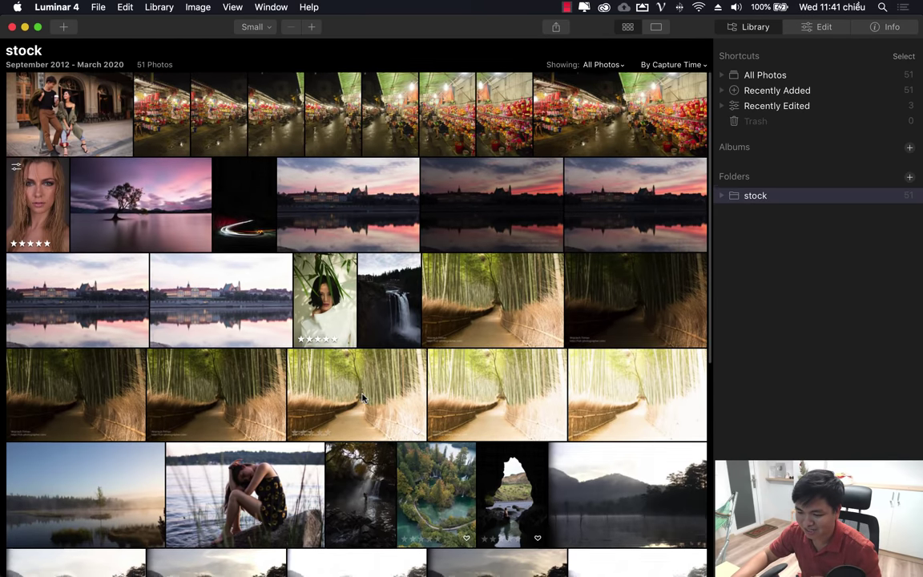
scroll(362, 398, "down", 2)
key("5")
scroll(356, 384, "down", 1)
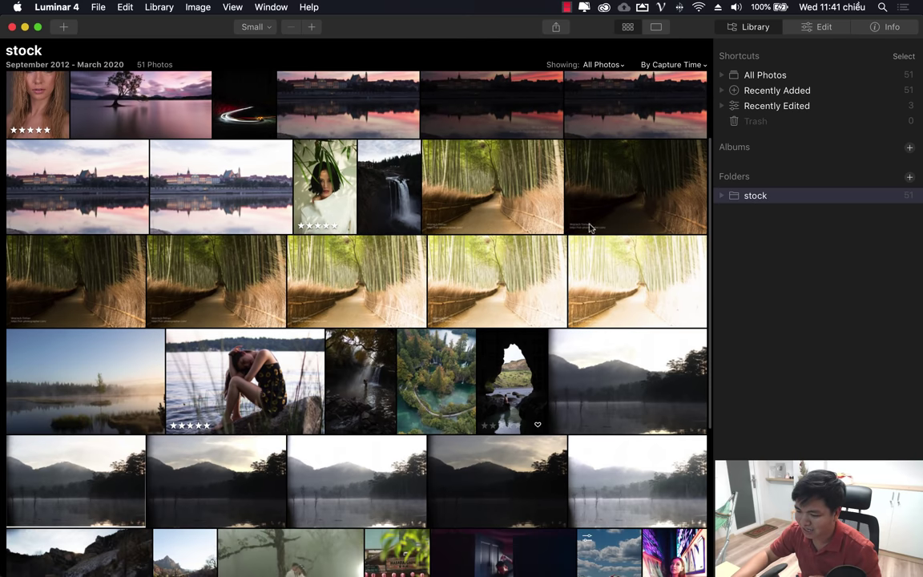
left_click(602, 65)
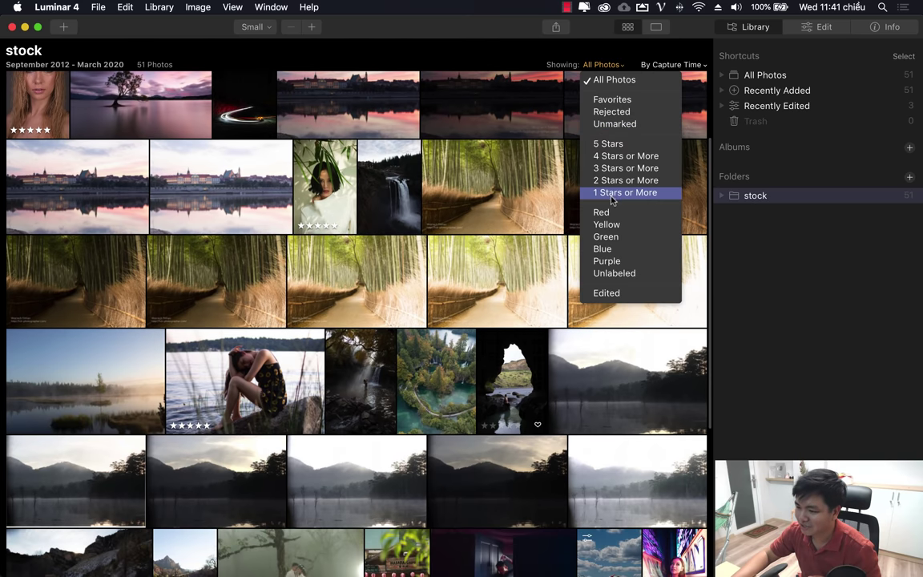
left_click(610, 136)
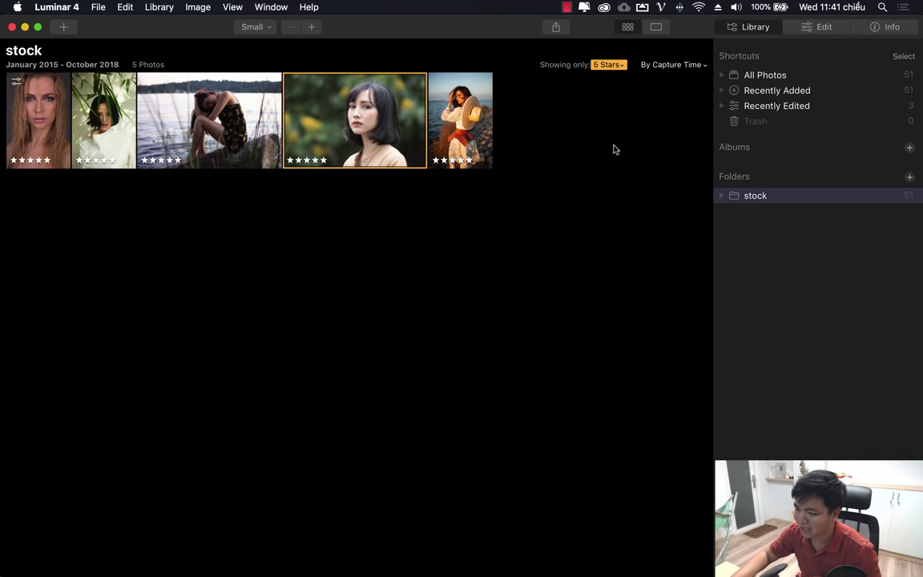
Open the short-haired portrait and set Light Exposure to 0.20 and Smart Contrast to 9
left_click(825, 31)
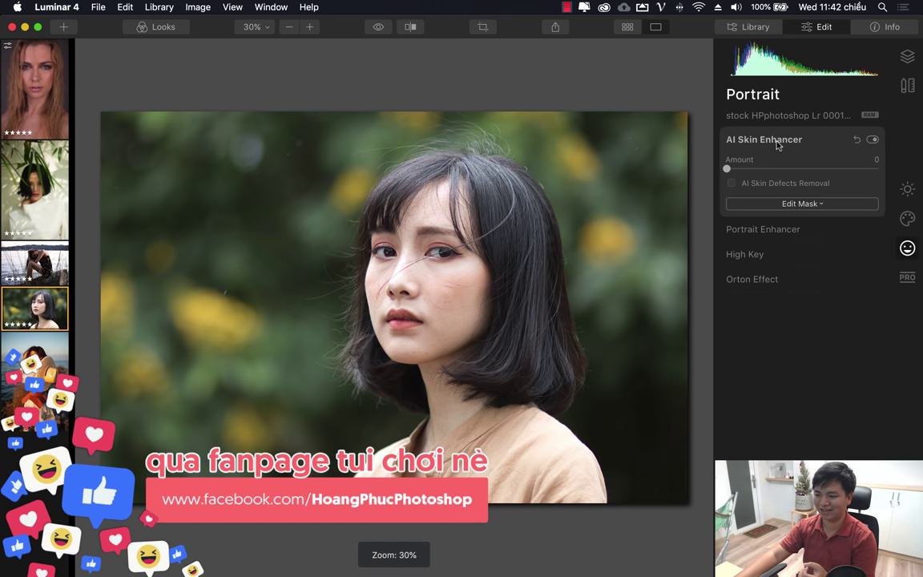
left_click(776, 141)
left_click(908, 189)
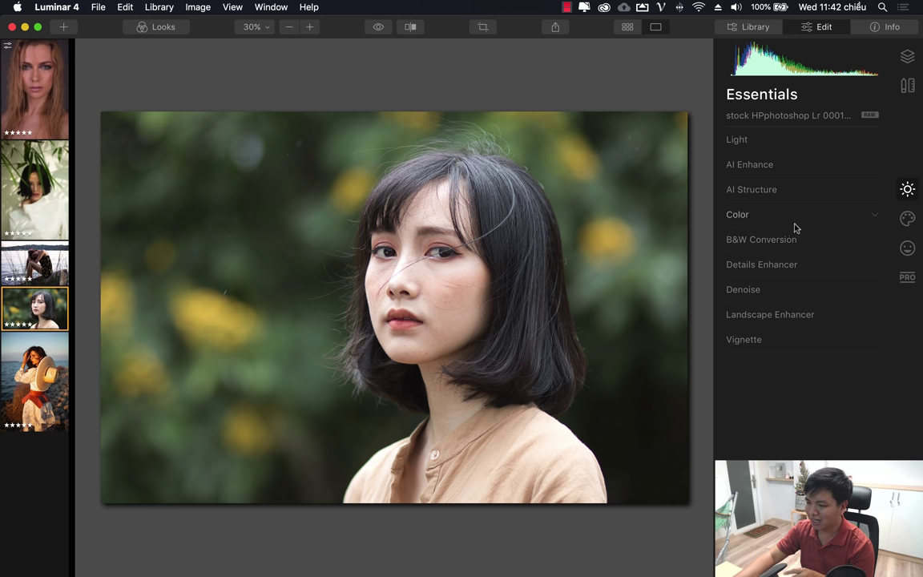
left_click(765, 144)
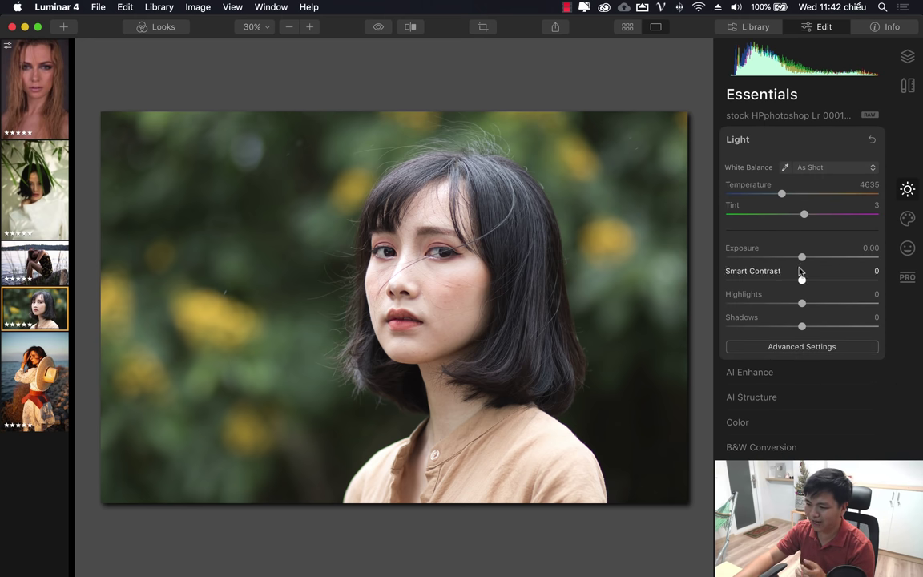
left_click_drag(802, 257, 808, 280)
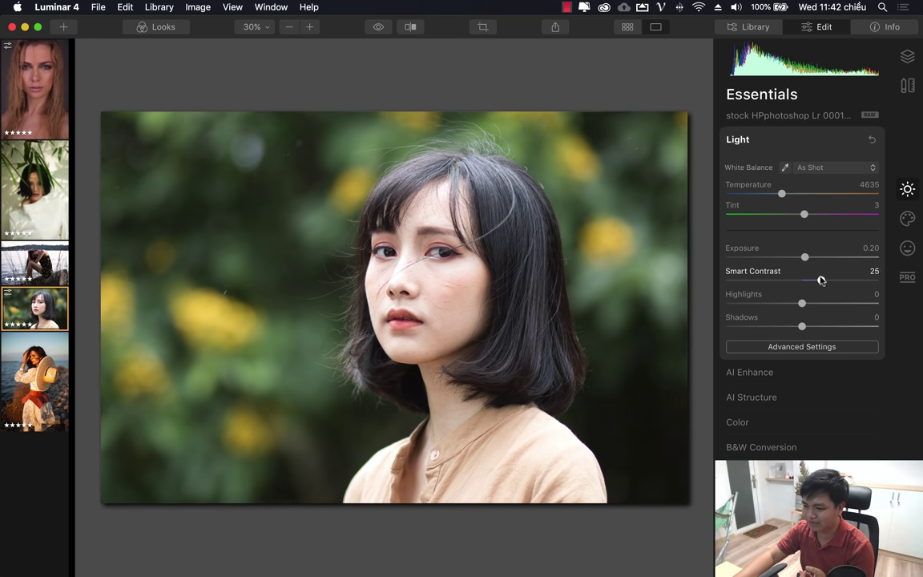
left_click(765, 373)
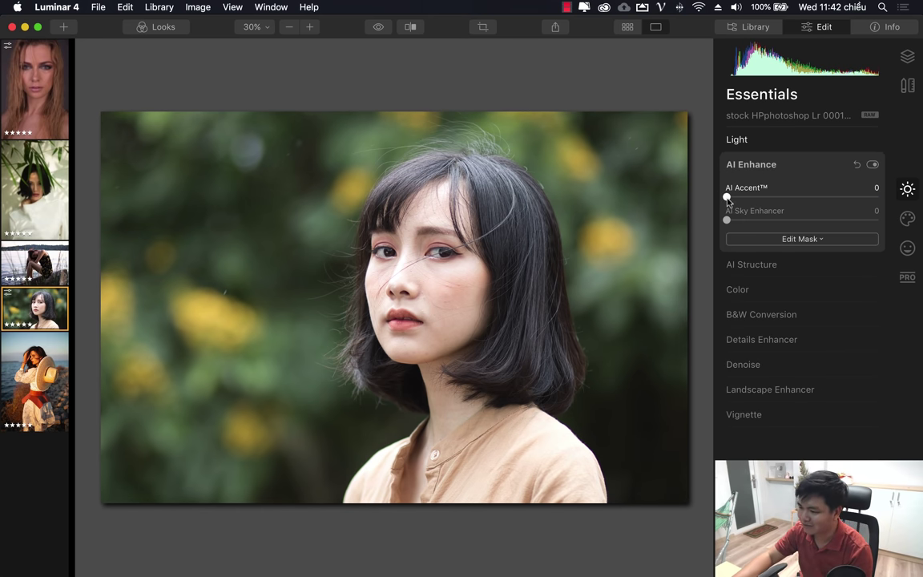
Raise AI Enhance's AI Accent to 62 and Color Vibrance to 21
left_click_drag(727, 198, 823, 201)
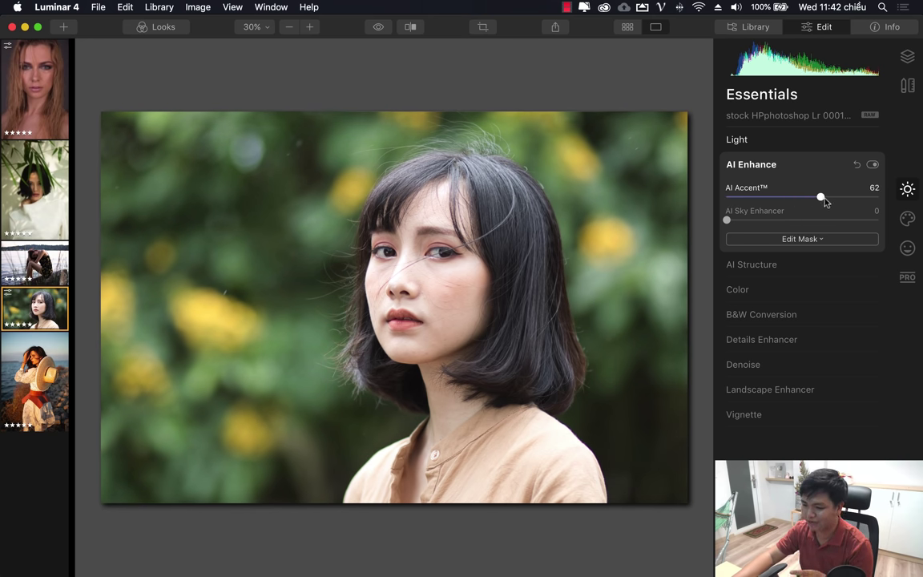
left_click(775, 267)
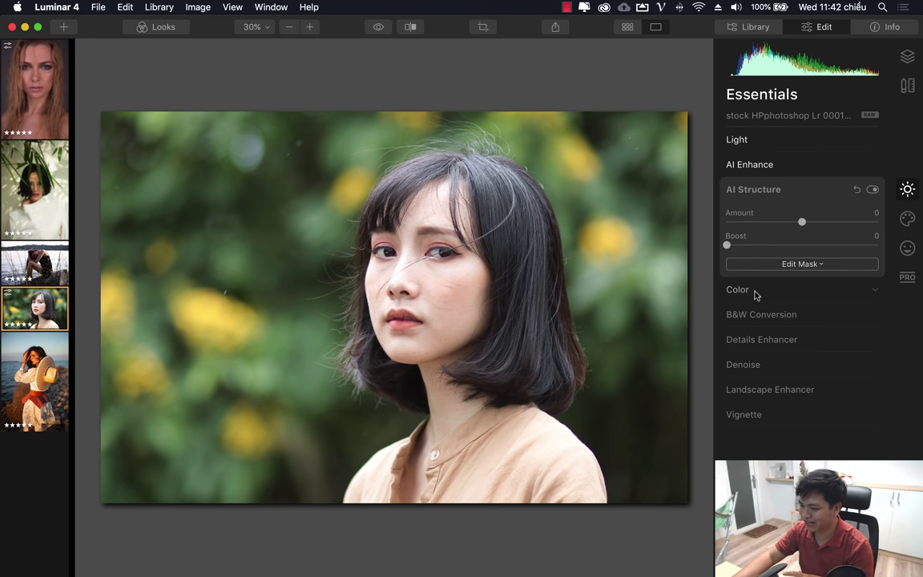
left_click(754, 291)
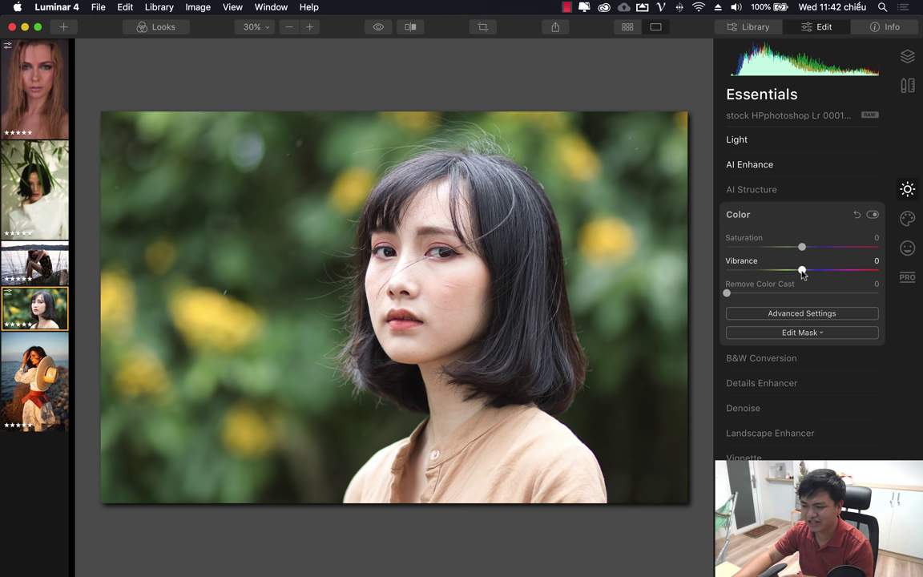
left_click_drag(801, 272, 816, 271)
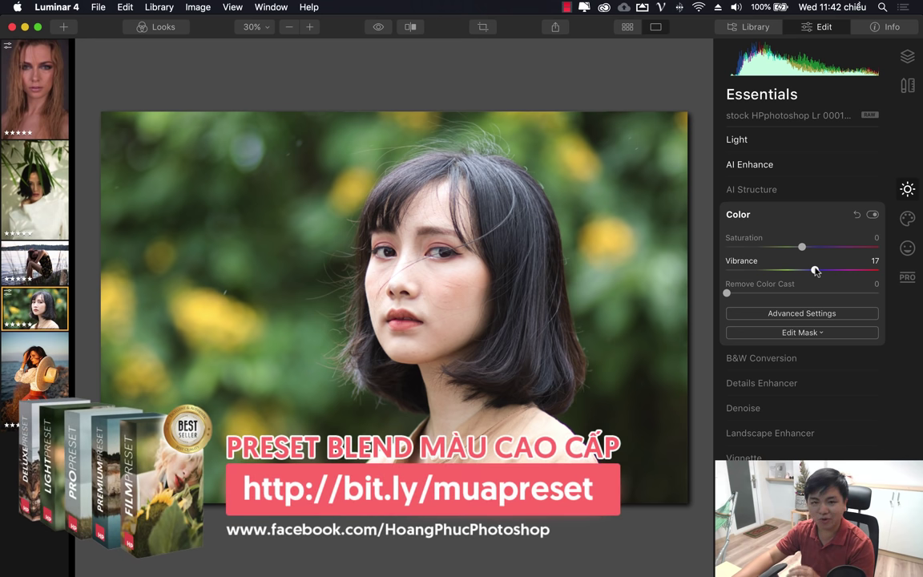
mouse_move(815, 271)
left_mouse_down()
mouse_move(835, 272)
mouse_move(817, 271)
left_mouse_up()
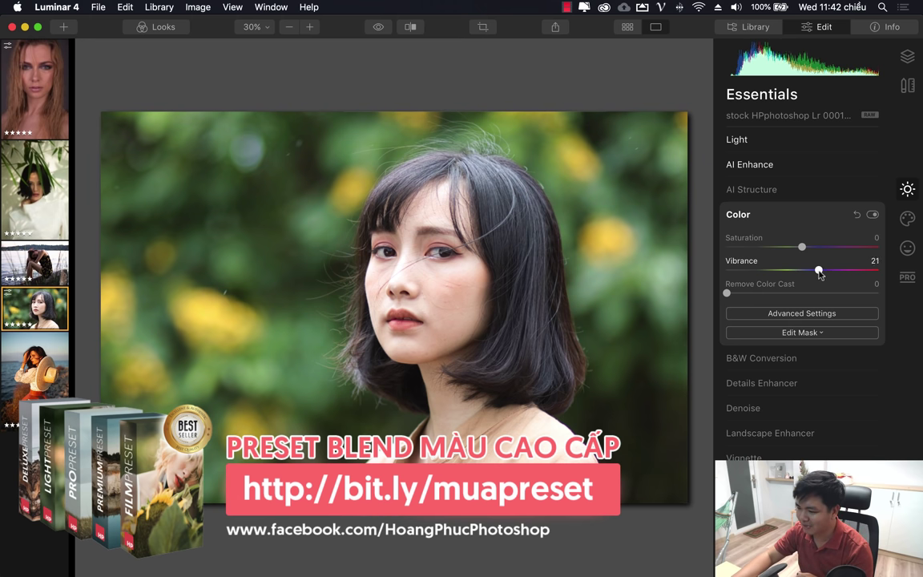
left_click(737, 215)
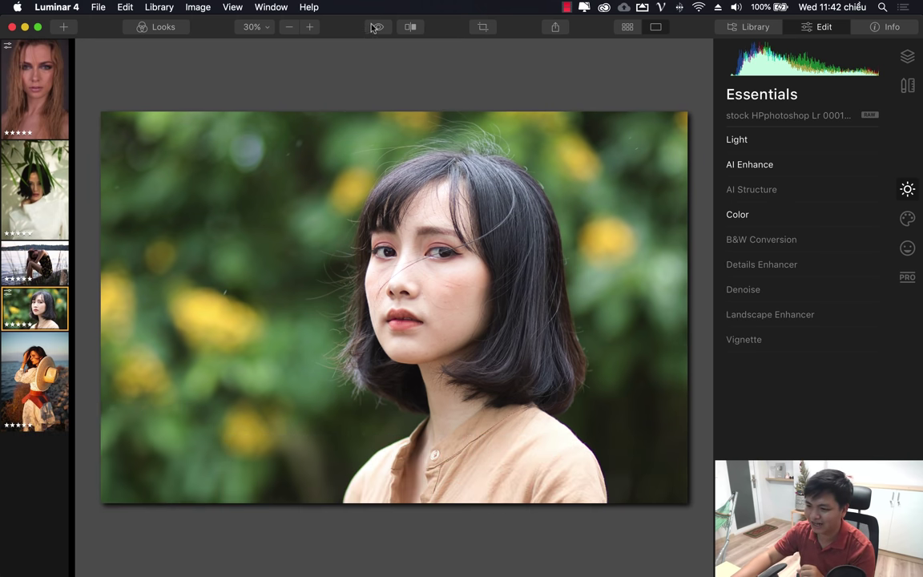
Toggle Quick Preview to compare against the original, then expand Portrait Enhancer in the Portrait tools
left_click(375, 27)
left_click(374, 27)
left_click(375, 27)
left_click(375, 27)
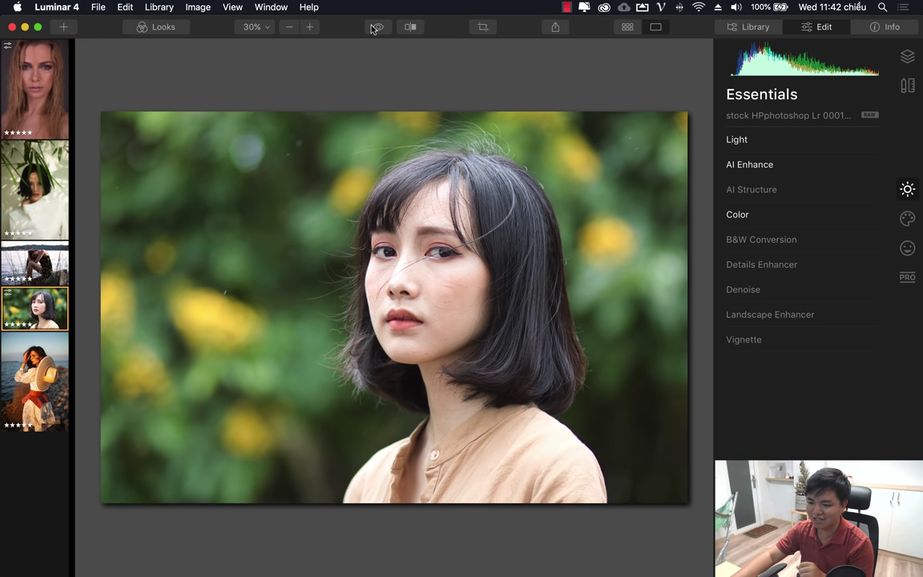
left_click(375, 28)
left_click(375, 27)
left_click(375, 27)
left_click(375, 27)
left_click(375, 27)
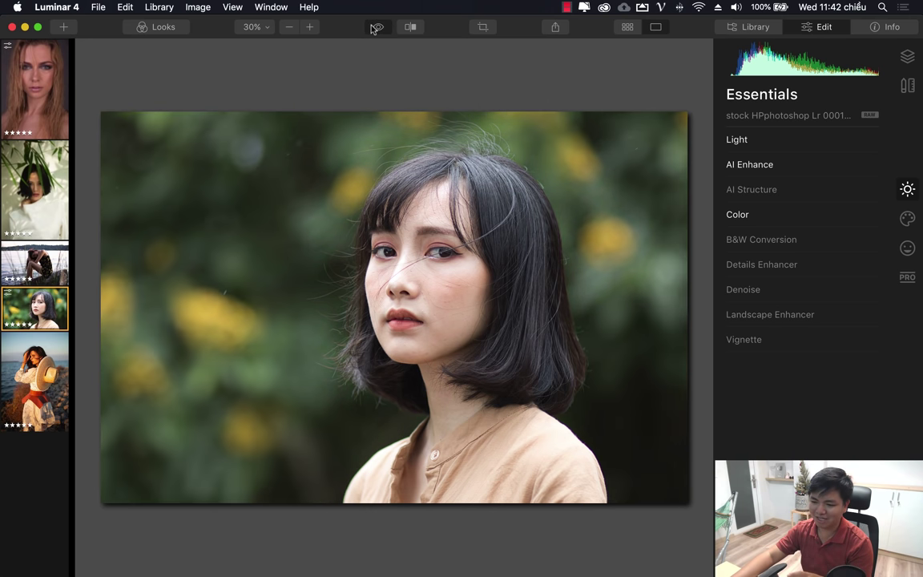
left_click(375, 27)
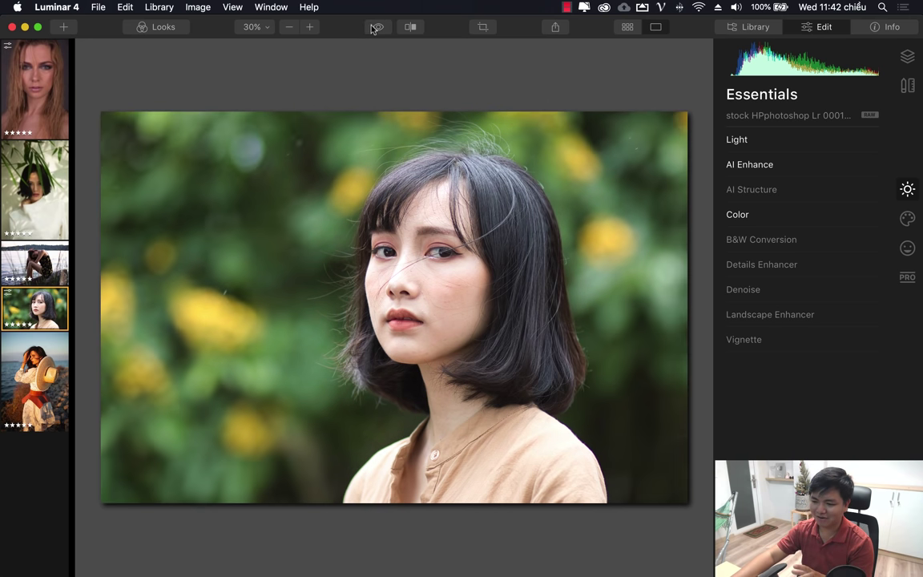
left_click(907, 249)
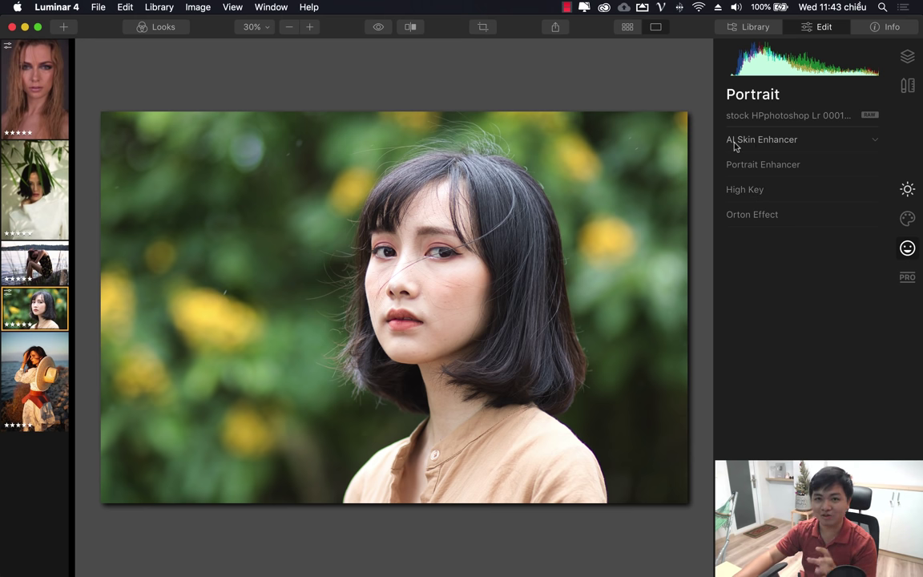
left_click(759, 170)
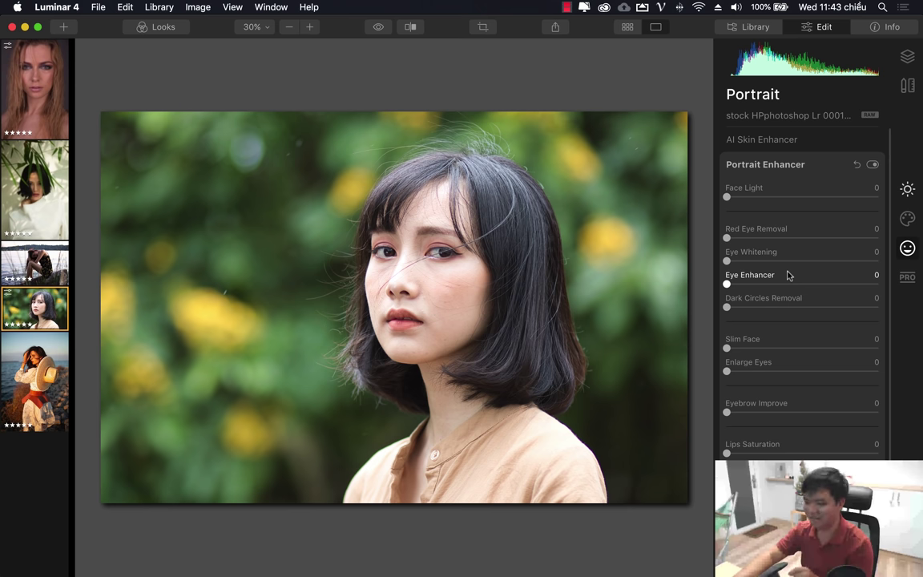
Try a High Key amount on the portrait, then reset it to 0
left_click(778, 169)
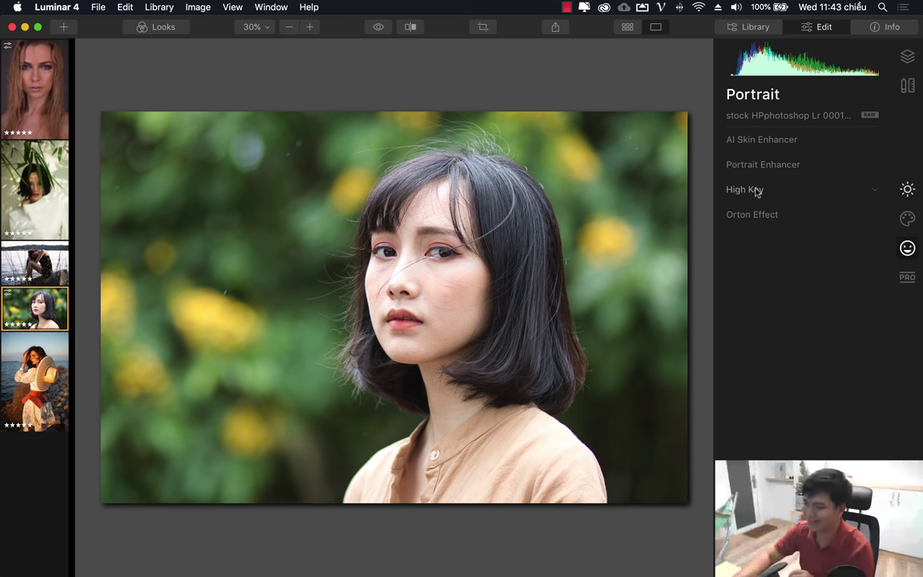
left_click(755, 192)
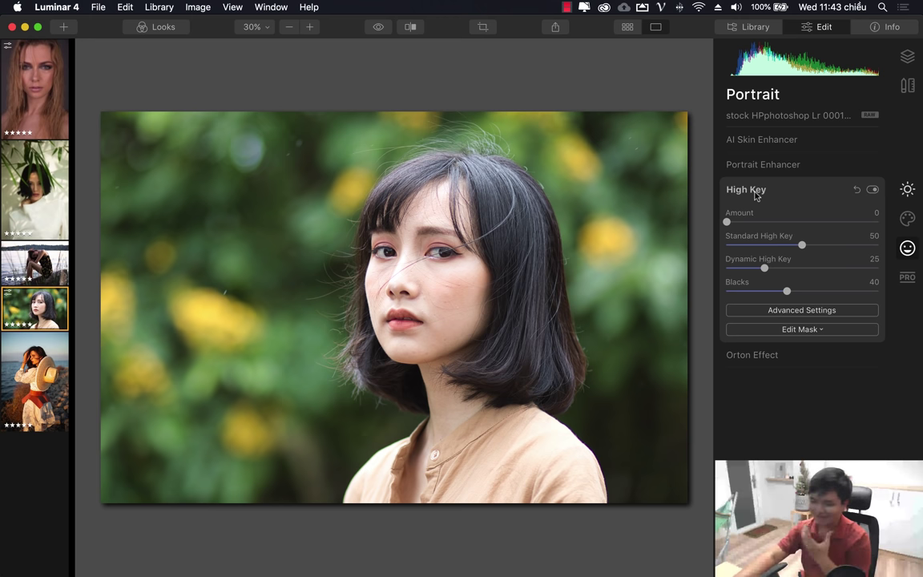
mouse_move(726, 223)
left_mouse_down()
mouse_move(838, 222)
mouse_move(726, 223)
mouse_move(763, 225)
mouse_move(751, 222)
left_mouse_up()
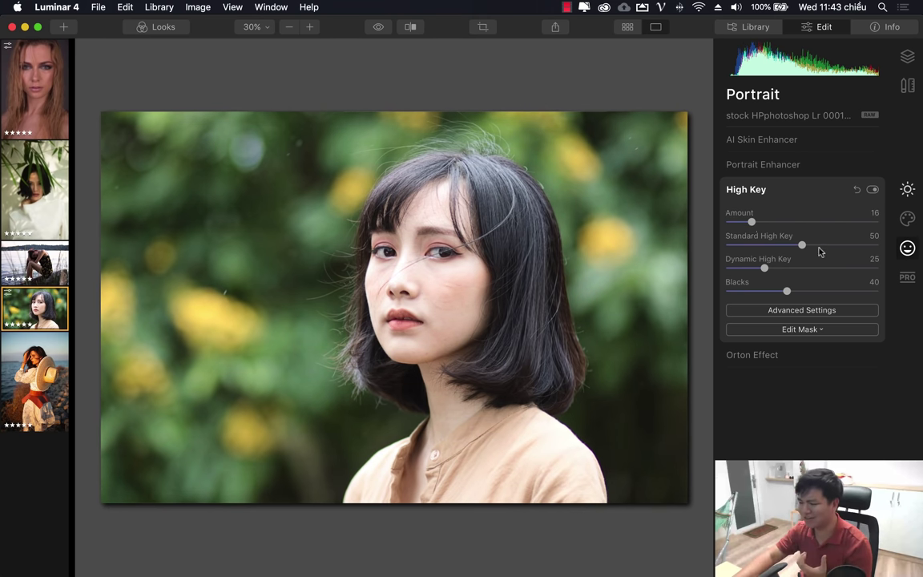
mouse_move(801, 245)
left_mouse_down()
mouse_move(840, 245)
mouse_move(789, 245)
left_mouse_up()
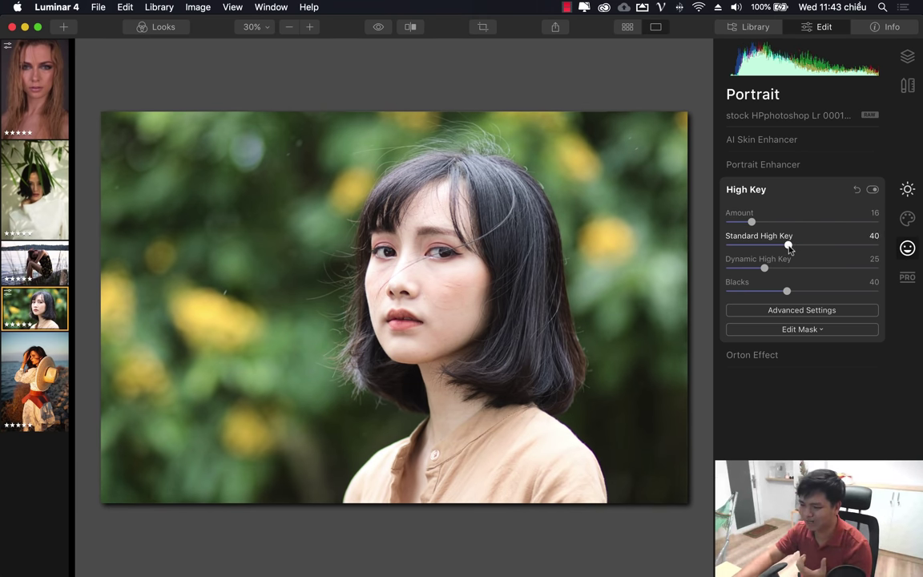
double_click(750, 221)
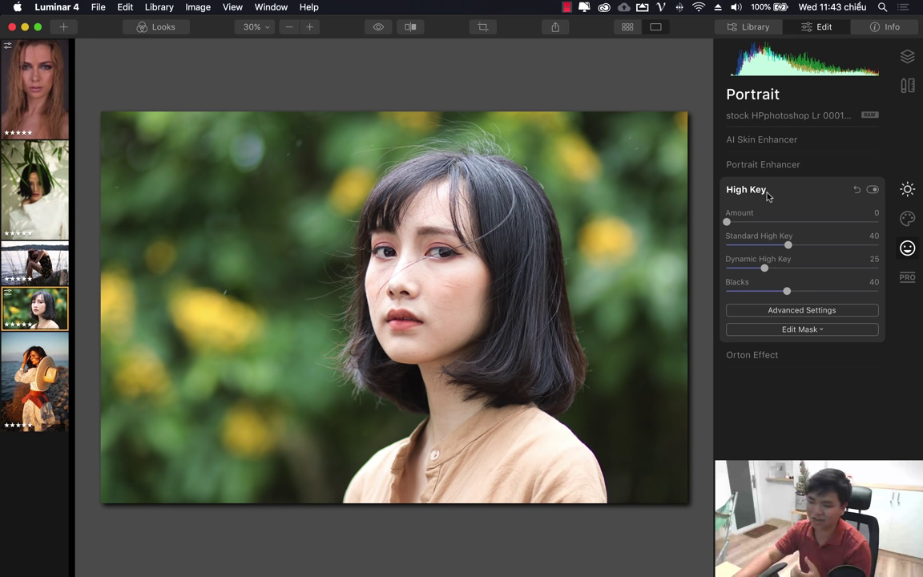
left_click(767, 192)
left_click(756, 213)
left_click(840, 192)
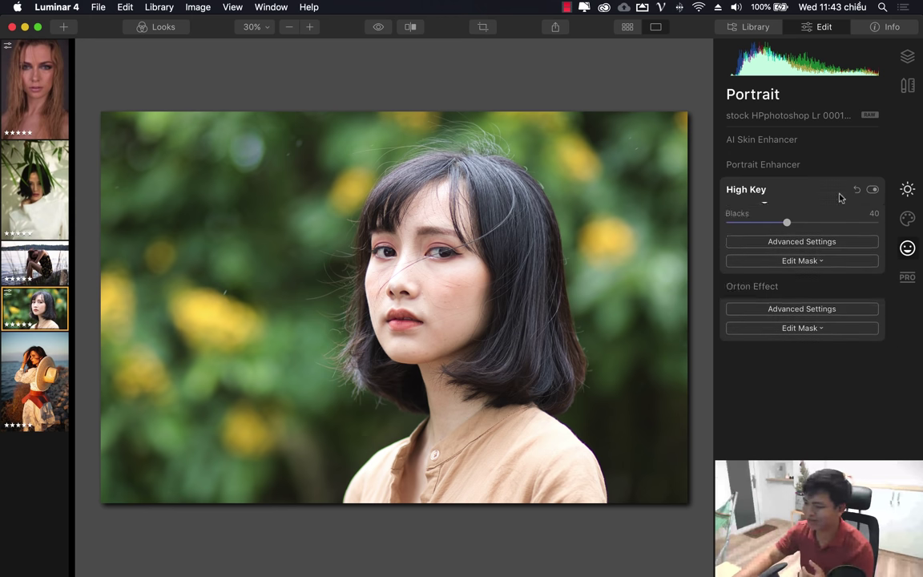
left_click(767, 190)
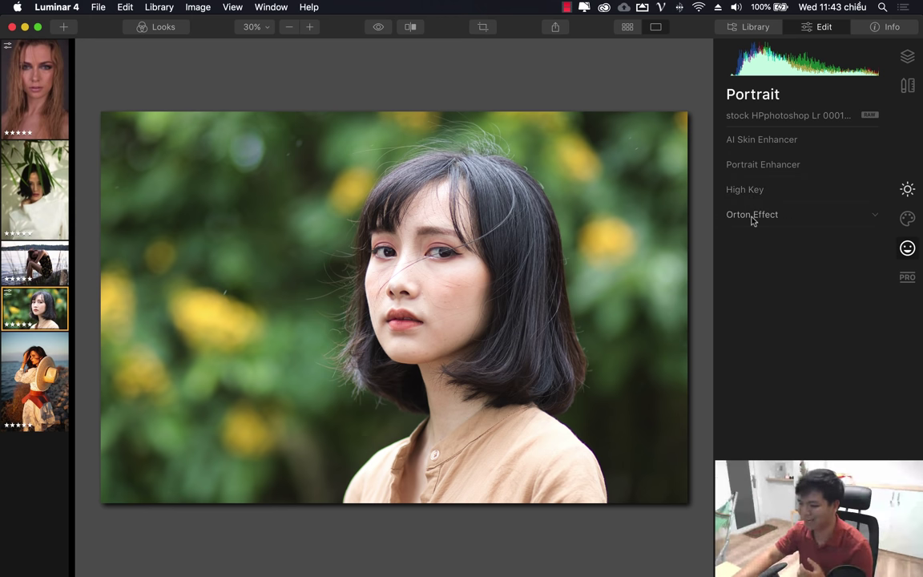
Apply an Orton Effect of Type 2 at Amount 44
left_click(753, 216)
left_click_drag(729, 262, 817, 262)
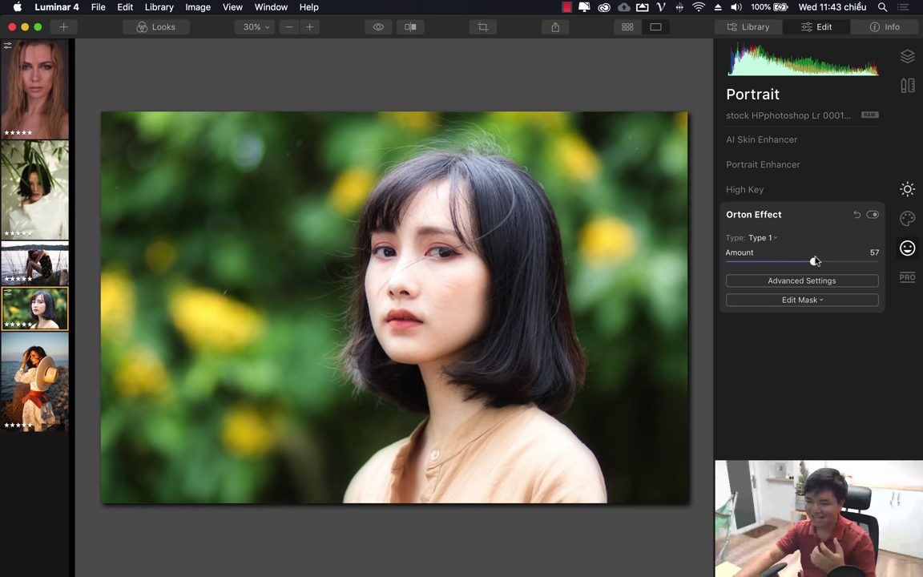
left_click(761, 238)
left_click(812, 217)
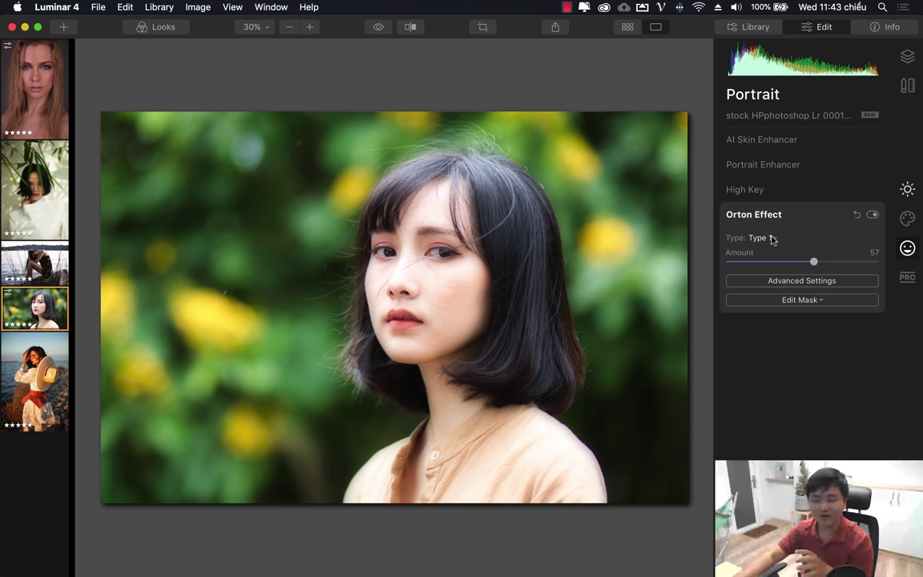
left_click(771, 238)
left_click(796, 249)
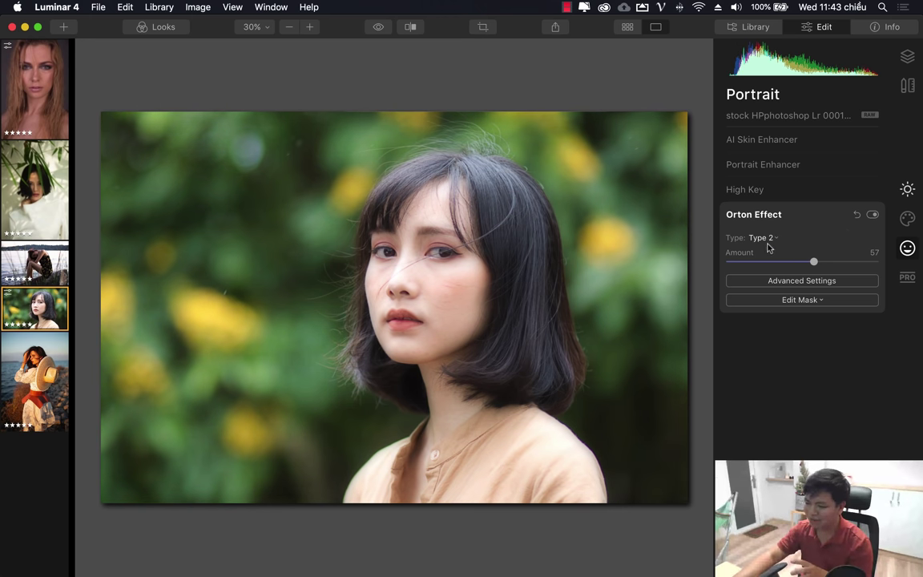
mouse_move(813, 262)
left_mouse_down()
mouse_move(832, 261)
mouse_move(729, 263)
mouse_move(875, 262)
mouse_move(696, 263)
mouse_move(866, 262)
mouse_move(793, 262)
left_mouse_up()
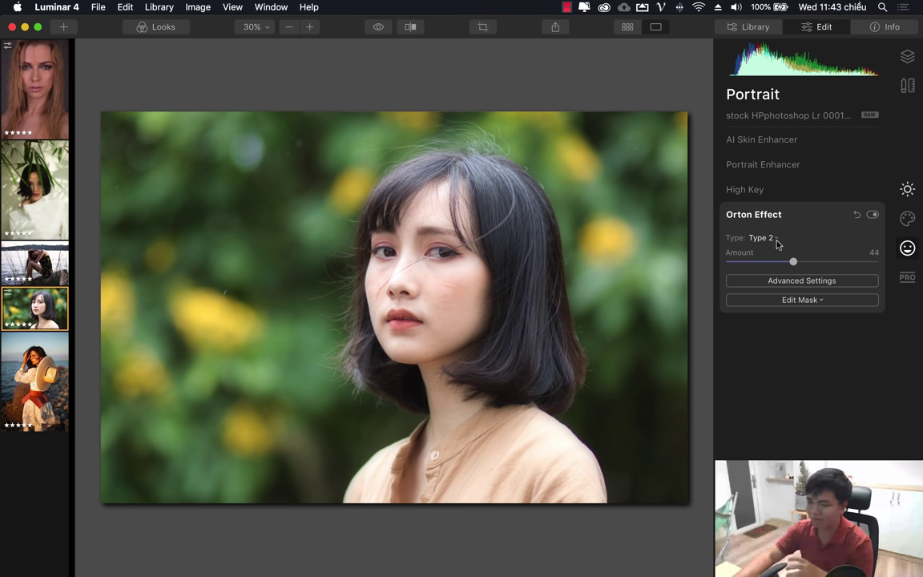
left_click(783, 215)
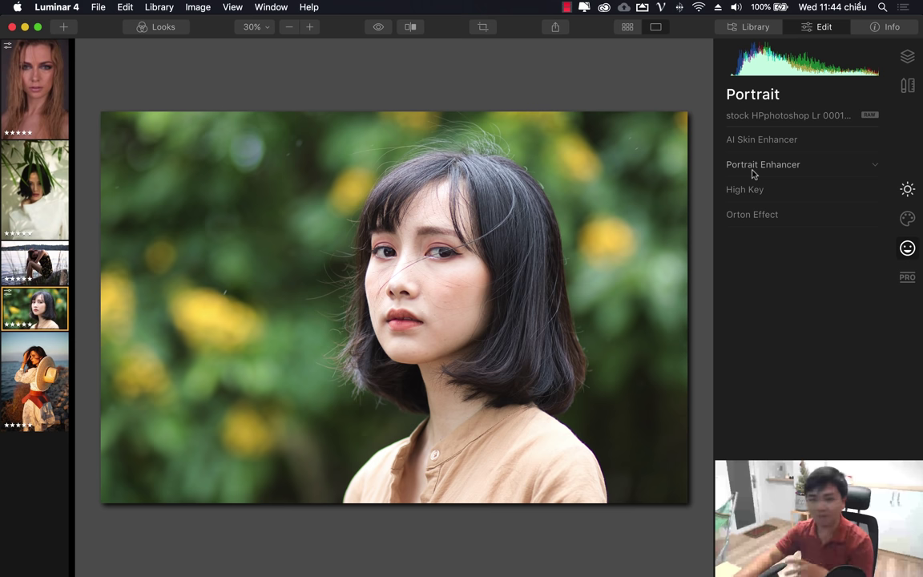
Expand AI Skin Enhancer and raise its Amount from 0 to 63
left_click(763, 148)
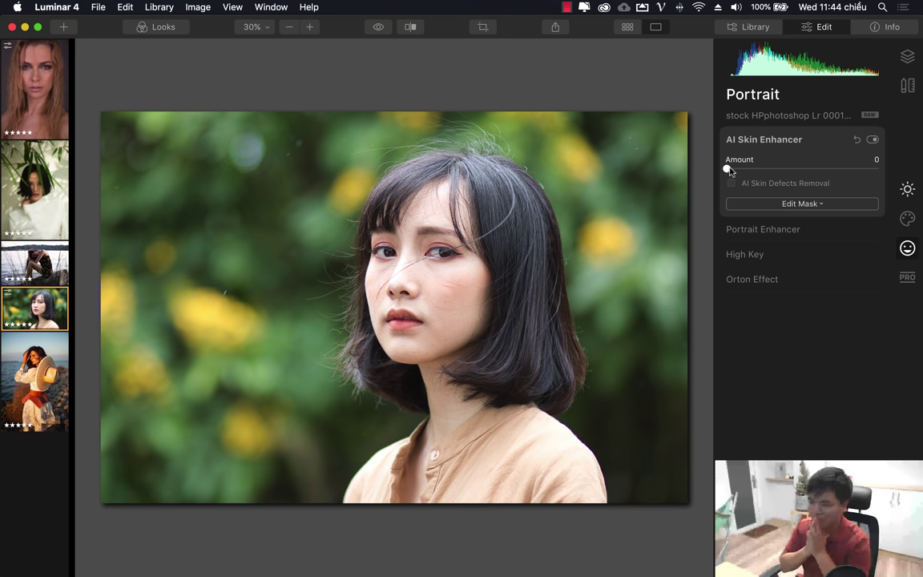
left_click_drag(730, 170, 822, 168)
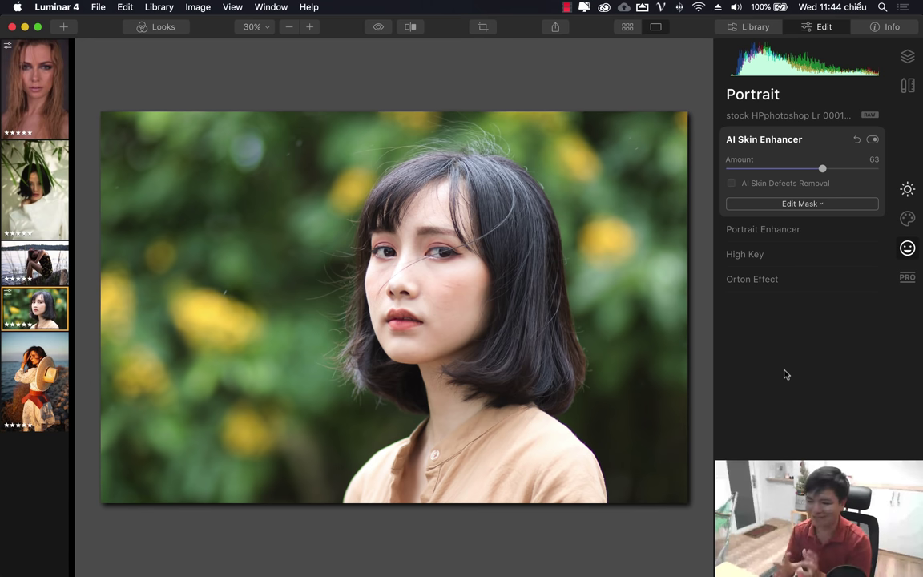
Zoom to 100% on the face and compare the edited and original versions
double_click(430, 299)
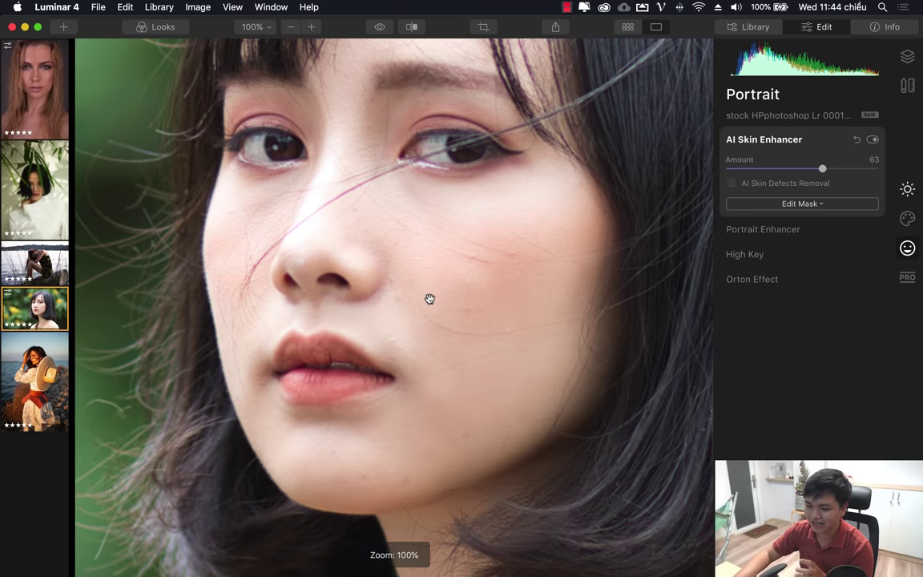
left_click_drag(457, 253, 453, 278)
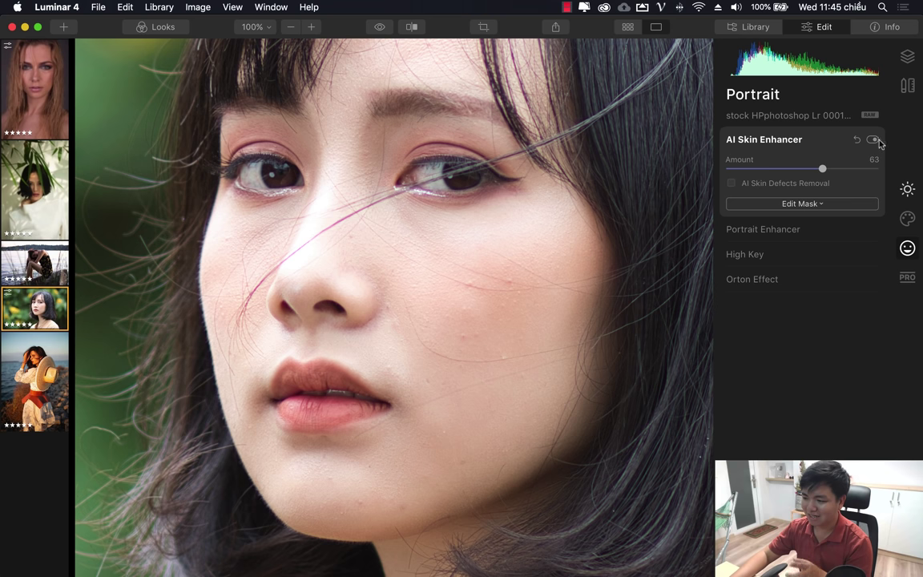
left_click(379, 28)
left_click(379, 28)
left_click(380, 28)
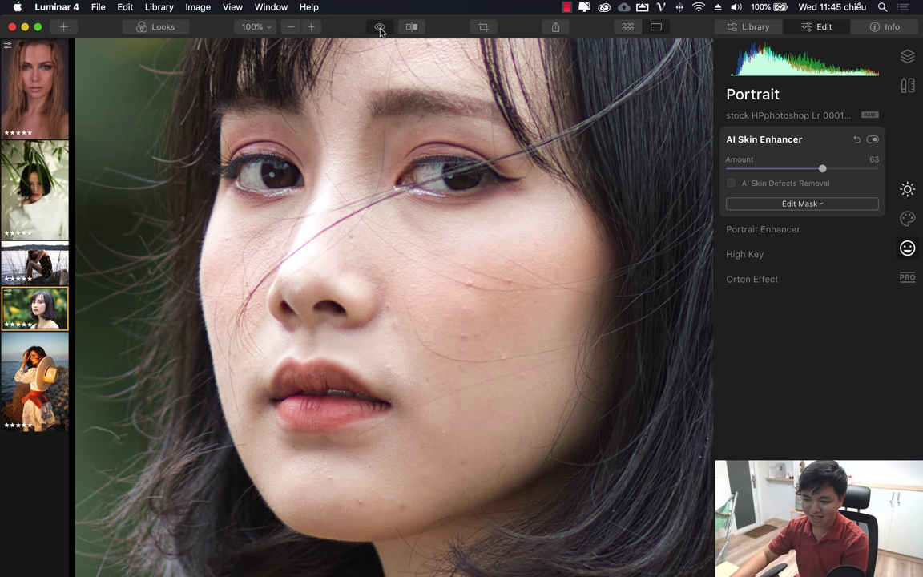
left_click(380, 28)
left_click(380, 28)
left_click(379, 28)
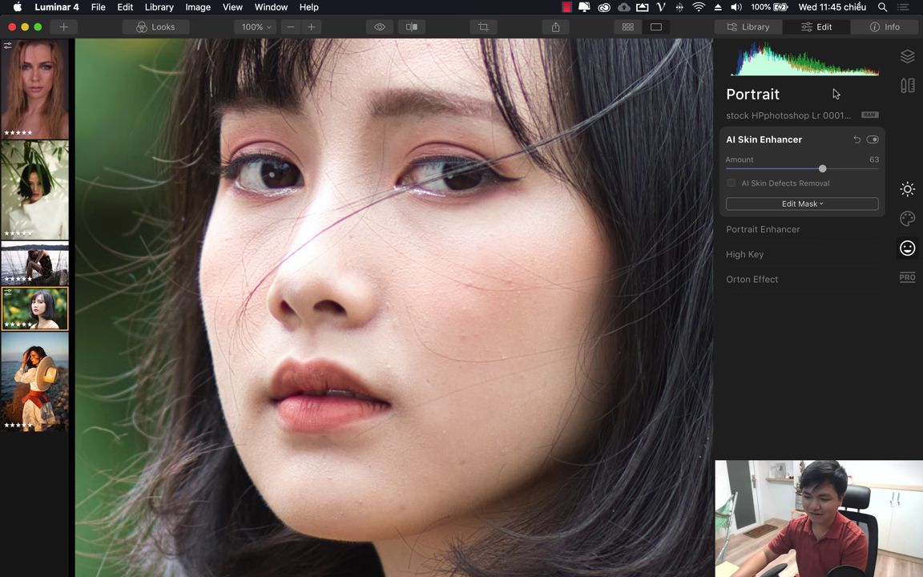
Toggle AI Skin Enhancer off and on to compare, leaving it enabled
left_click(872, 139)
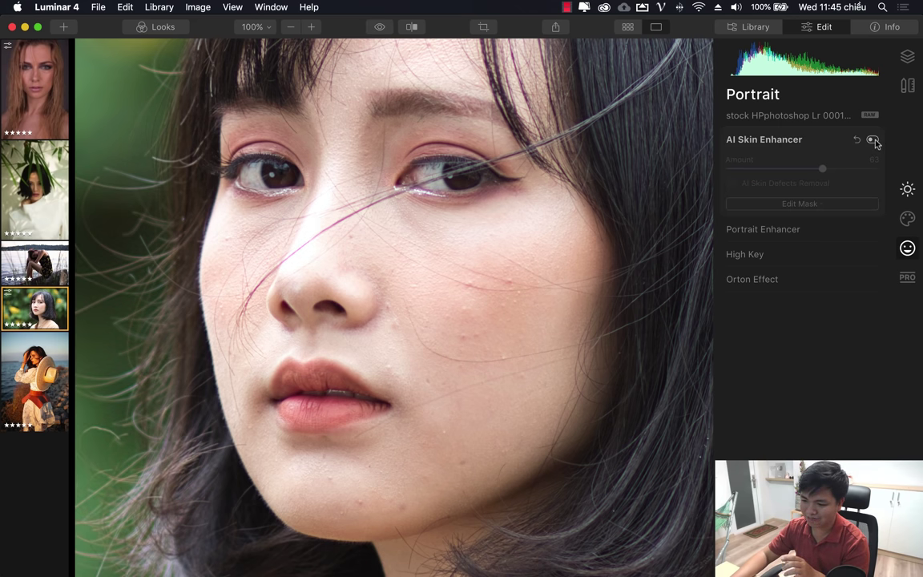
left_click(873, 140)
left_click(873, 140)
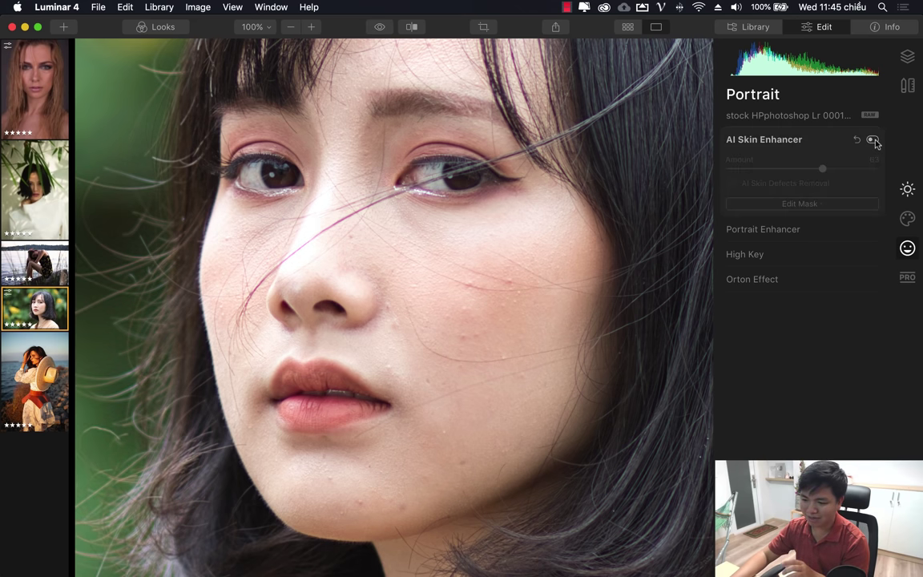
left_click(873, 140)
left_click(873, 140)
left_click(873, 140)
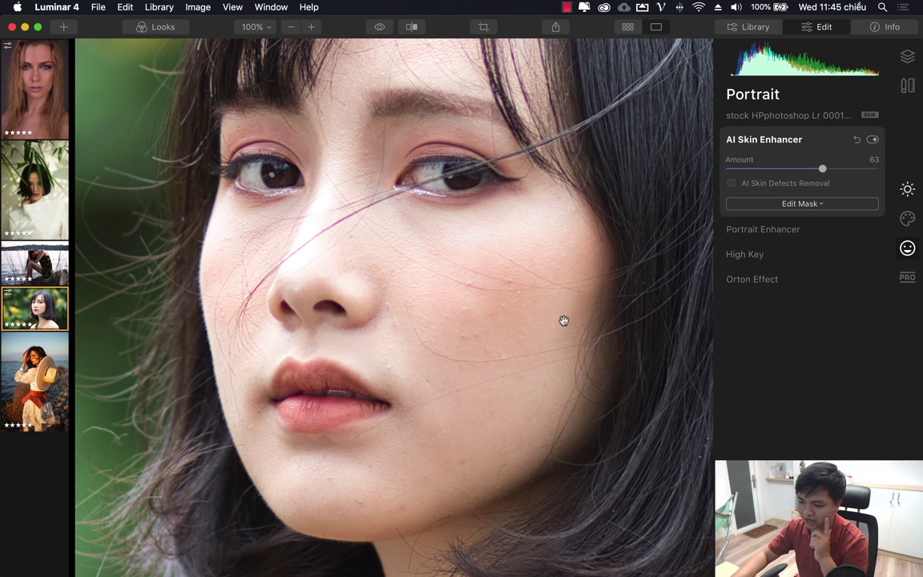
left_click(872, 140)
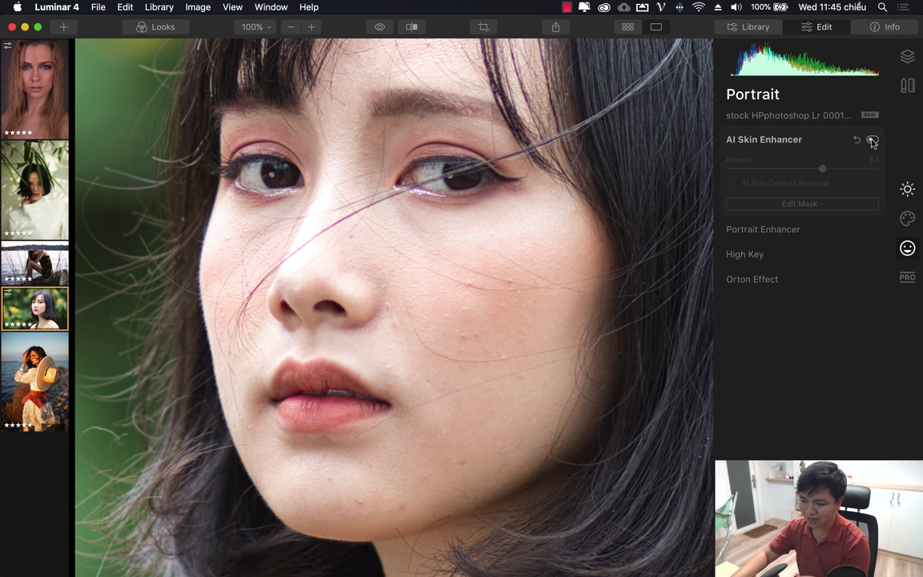
left_click(872, 140)
left_click(872, 140)
left_click(872, 141)
left_click(872, 140)
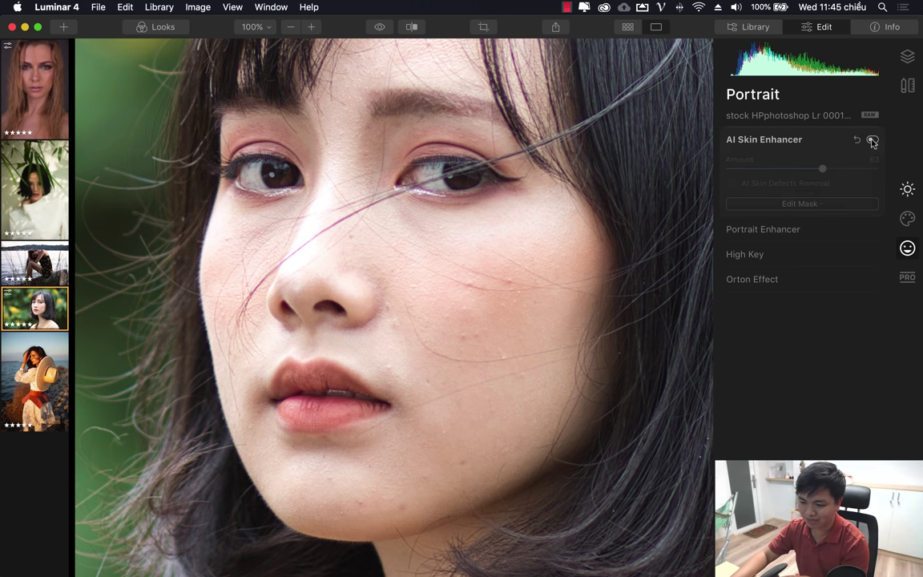
left_click(872, 140)
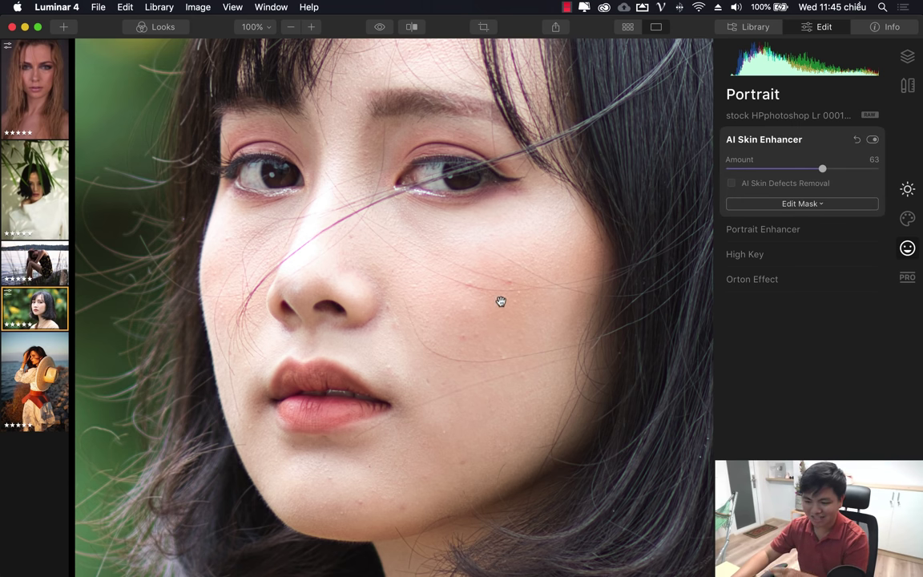
Enable AI Skin Defects Removal, then open the long-haired blonde portrait
left_click(731, 184)
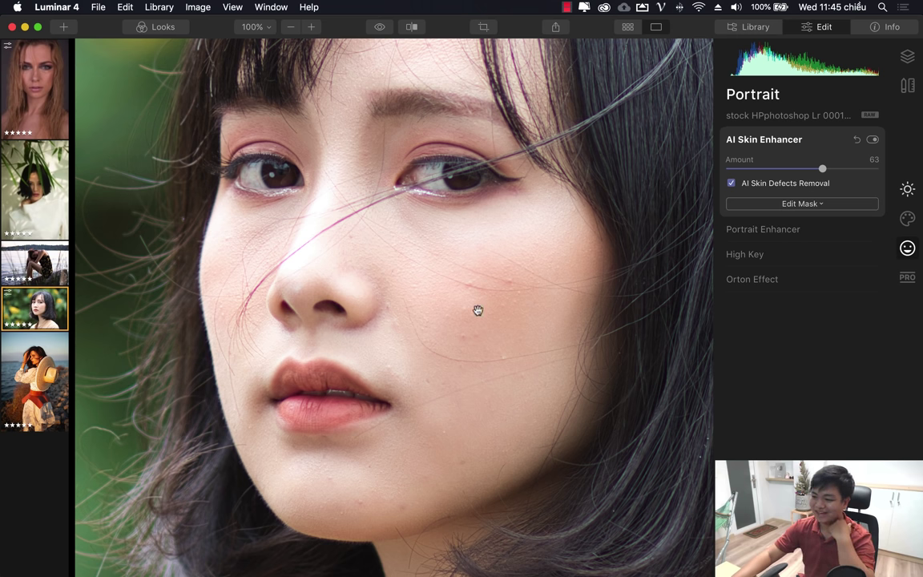
left_click(40, 100)
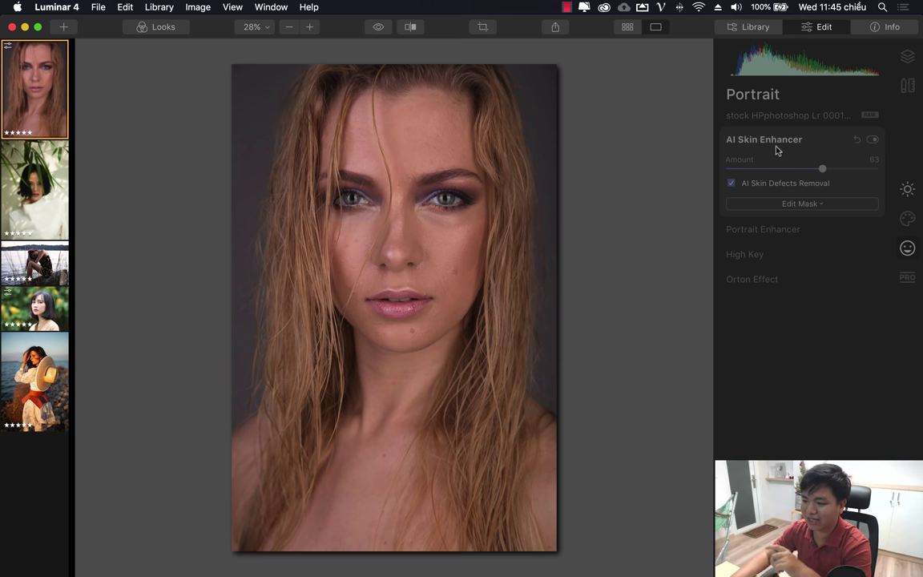
Zoom to 100% on nose and mouth, enable AI Skin Enhancer at Amount 61, and compare
left_click(397, 266)
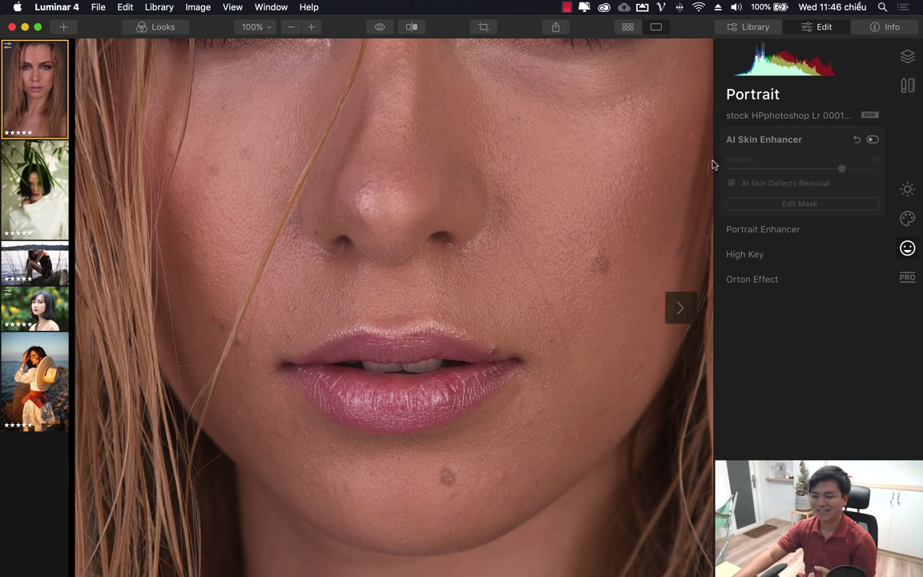
left_click(871, 139)
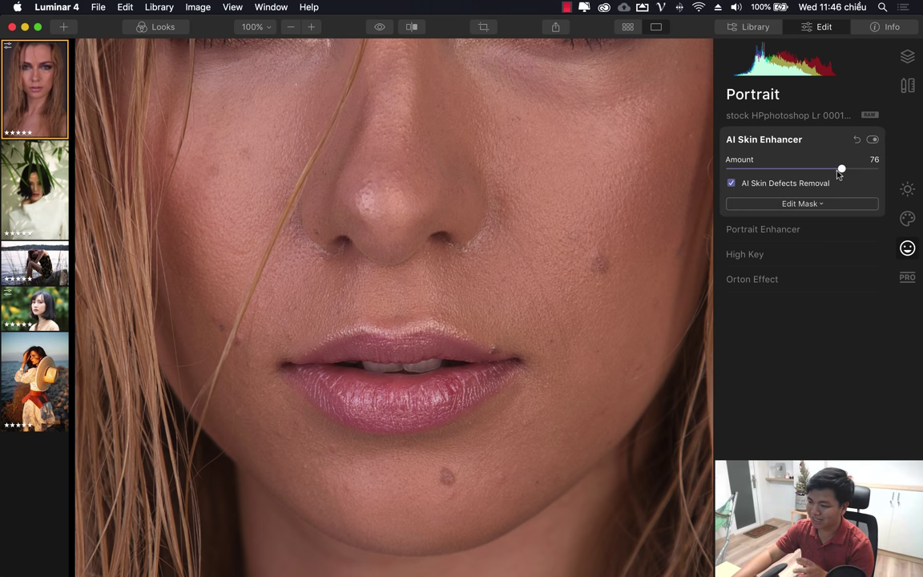
left_click_drag(839, 174, 817, 171)
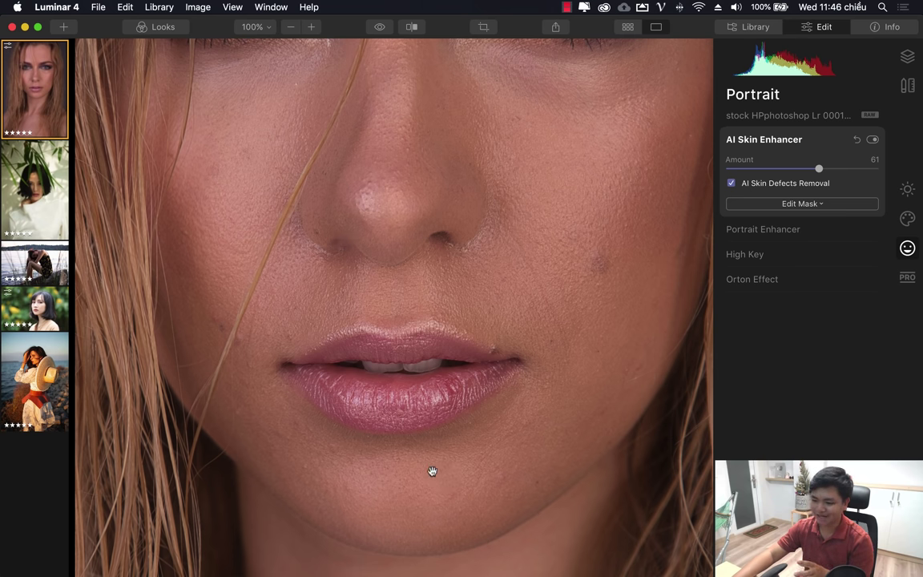
left_click(874, 140)
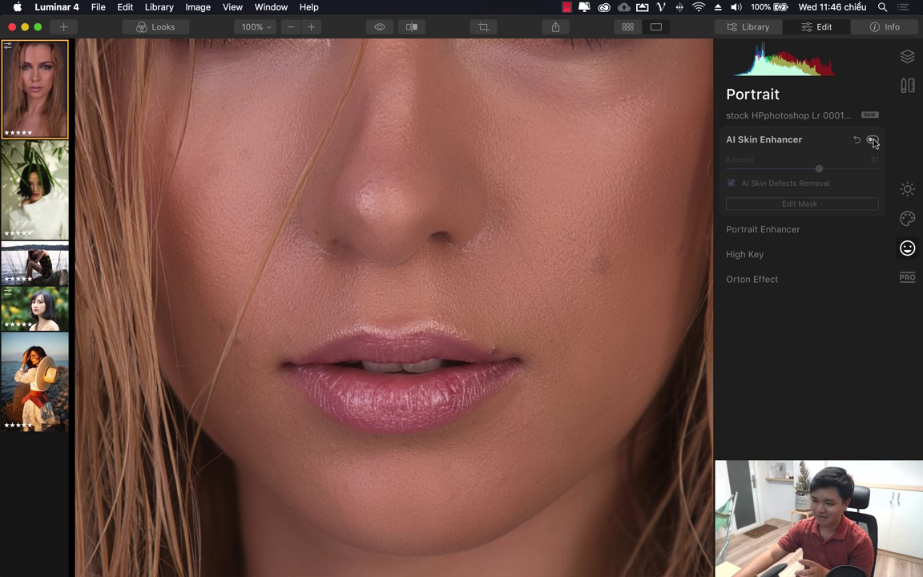
left_click(873, 140)
left_click(872, 140)
left_click(873, 140)
left_click(873, 140)
left_click(873, 140)
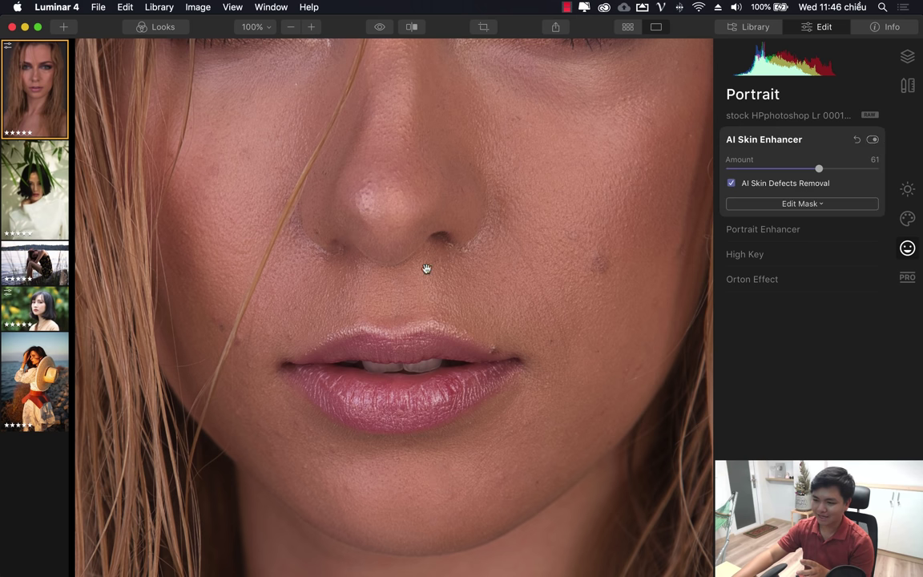
Compare the skin smoothing off and on with the whole portrait in view
left_click(430, 261)
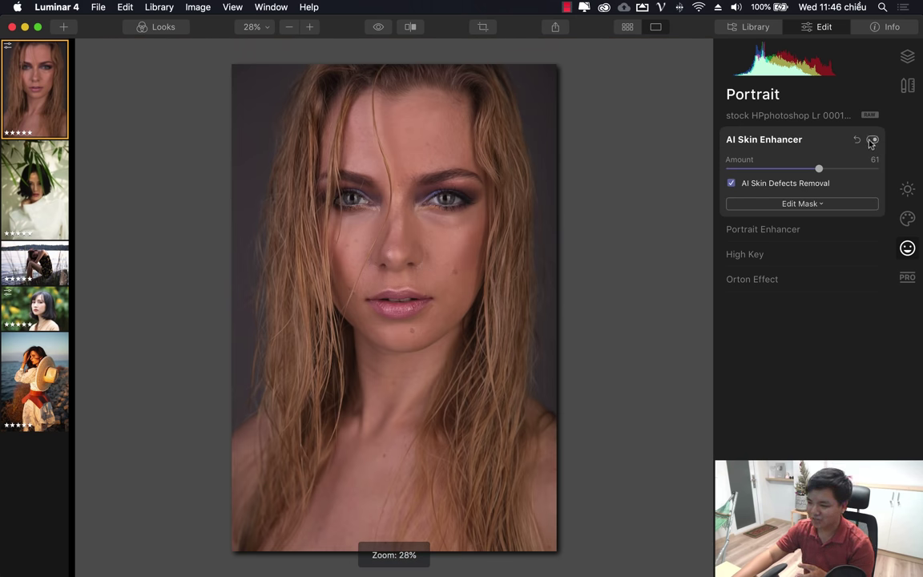
left_click(872, 140)
left_click(872, 140)
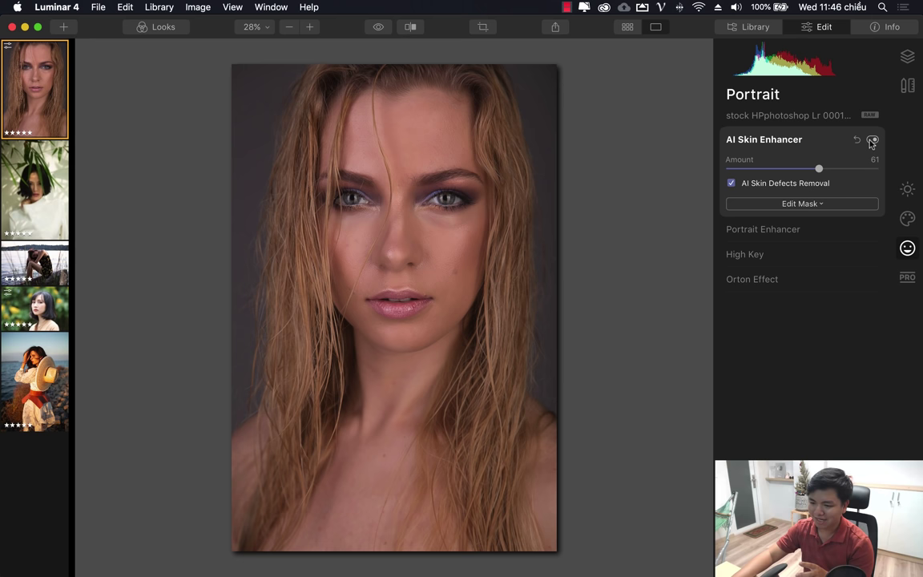
left_click(872, 140)
left_click(872, 140)
left_click(872, 140)
left_click(872, 140)
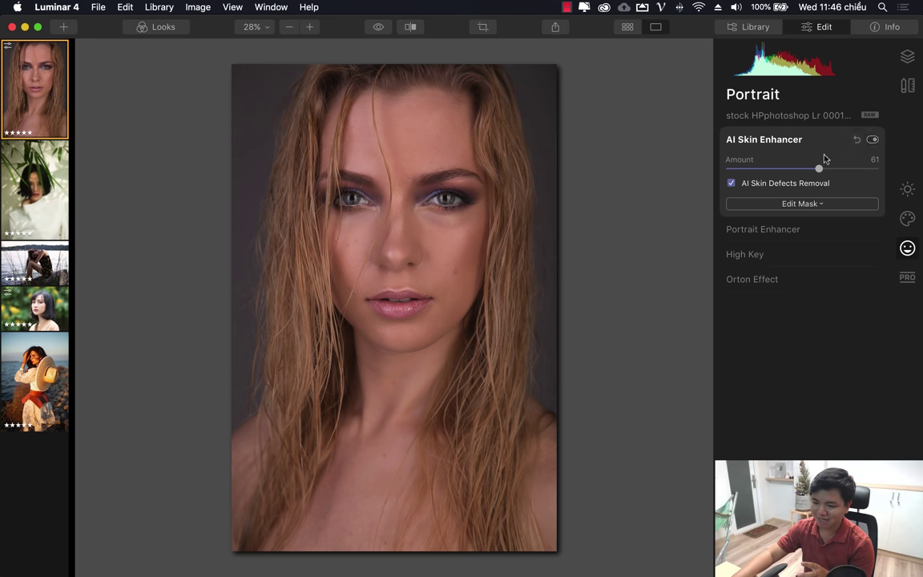
Zoom to 100% on the lips and chin and compare smoothing off and on, leaving it on
left_click(364, 236)
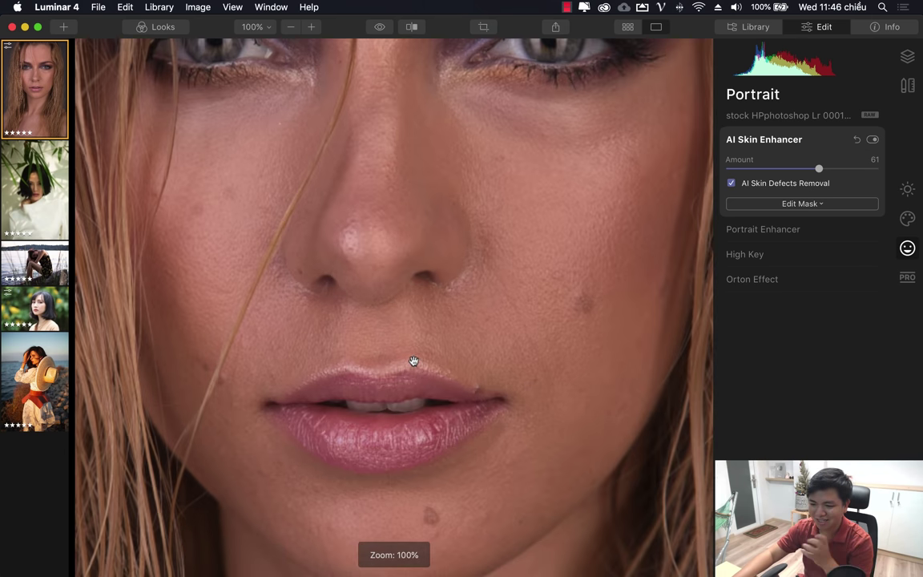
left_click_drag(439, 336, 435, 282)
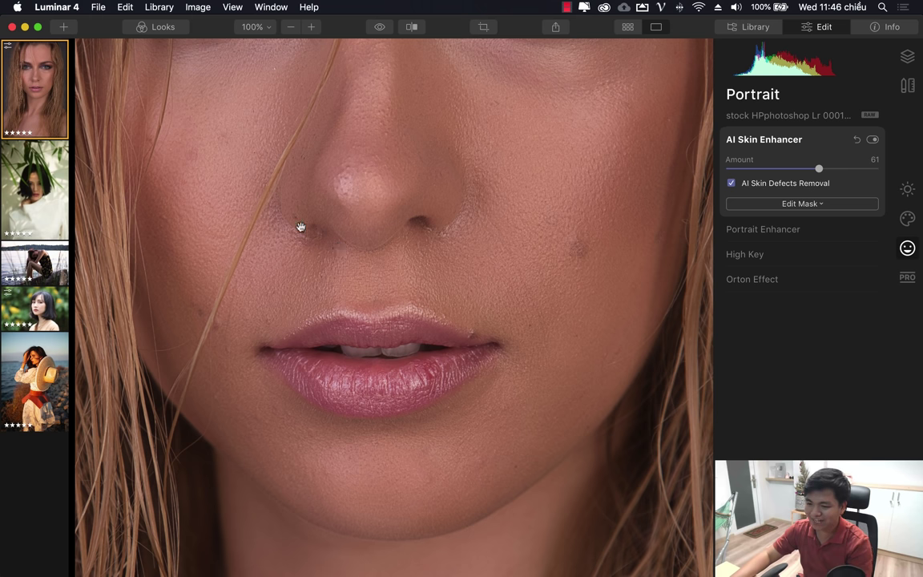
left_click(875, 139)
left_click(874, 140)
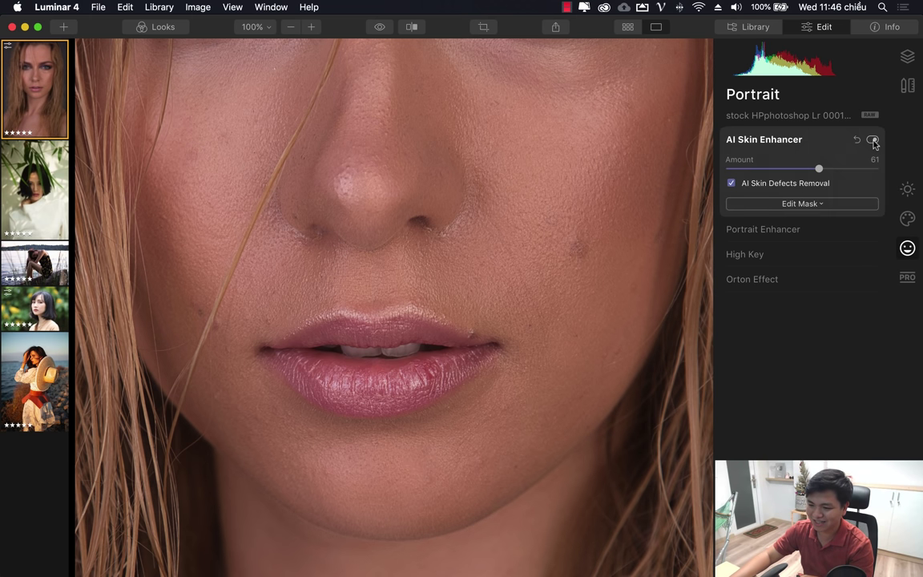
left_click(874, 139)
left_click(874, 139)
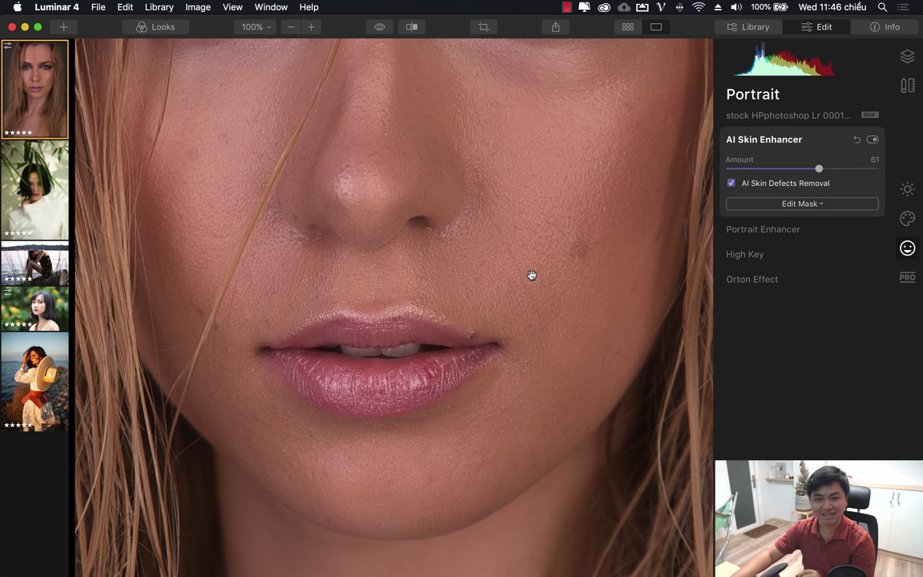
Erase the AI Skin Enhancer mask around the left nostril using a size-54 brush
left_click(794, 206)
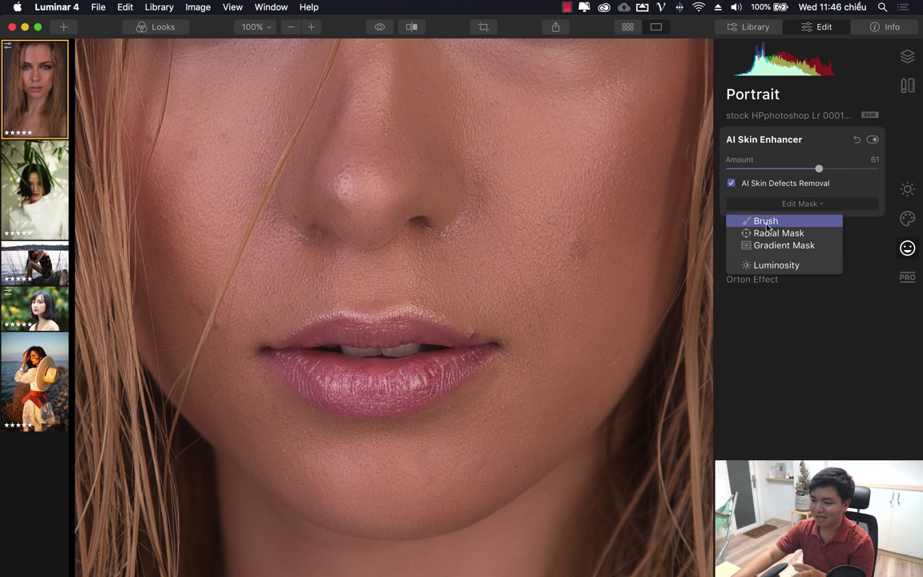
left_click(766, 223)
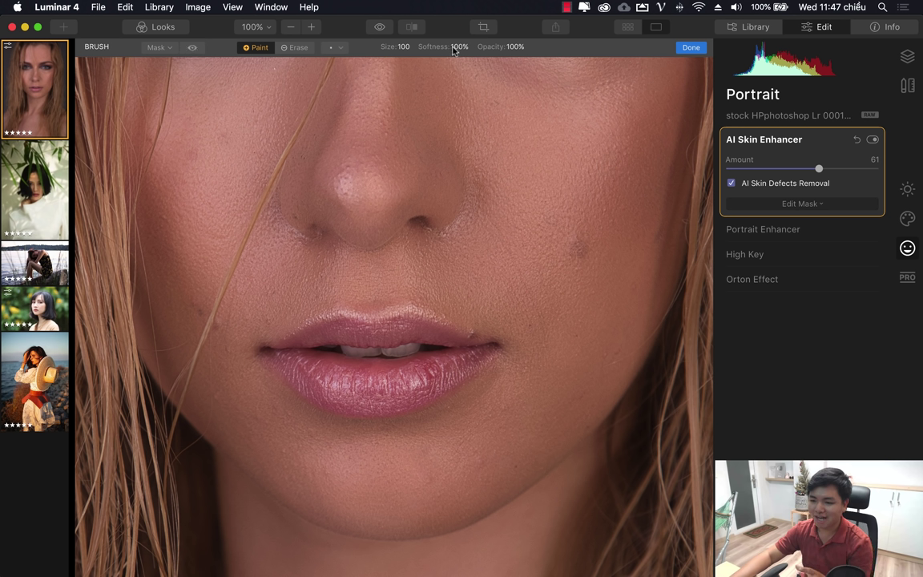
left_click(295, 49)
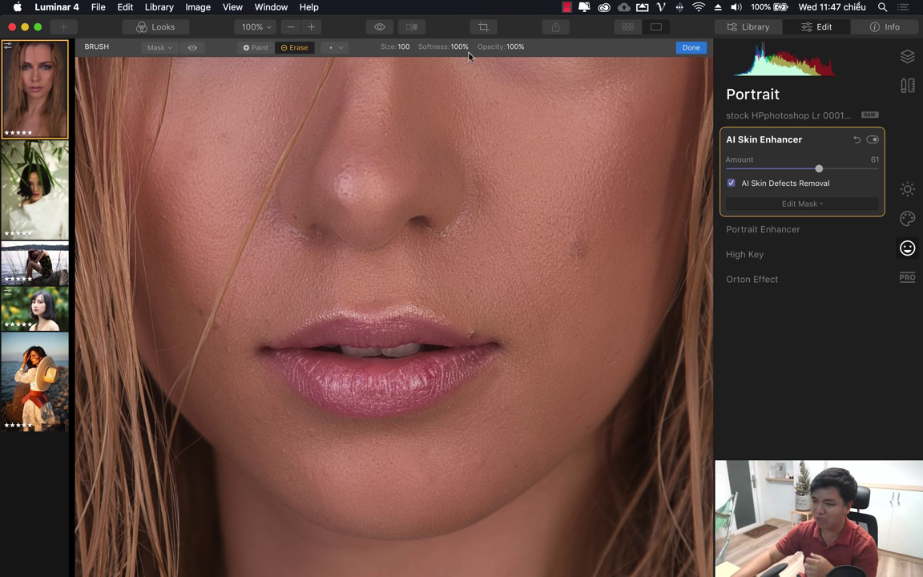
left_click(401, 46)
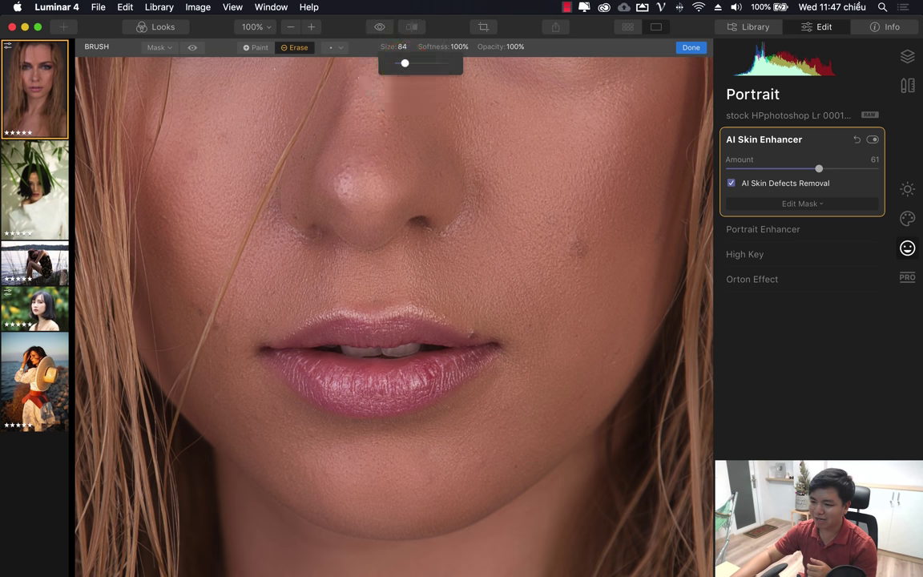
left_click_drag(404, 62, 400, 64)
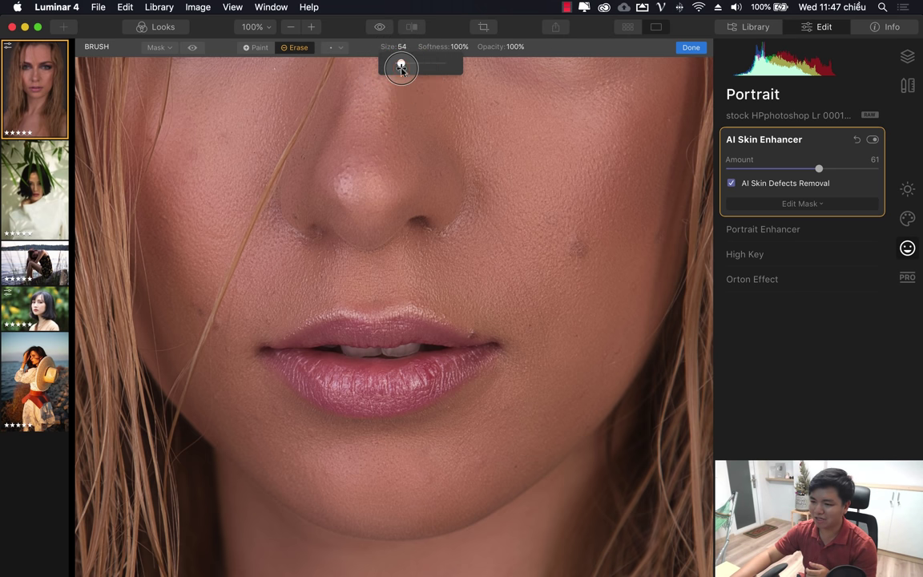
mouse_move(311, 224)
left_mouse_down()
mouse_move(326, 227)
mouse_move(350, 262)
mouse_move(329, 216)
mouse_move(338, 252)
mouse_move(324, 234)
mouse_move(357, 258)
left_mouse_up()
mouse_move(332, 235)
left_mouse_down()
mouse_move(319, 216)
mouse_move(309, 219)
mouse_move(339, 233)
mouse_move(354, 269)
left_mouse_up()
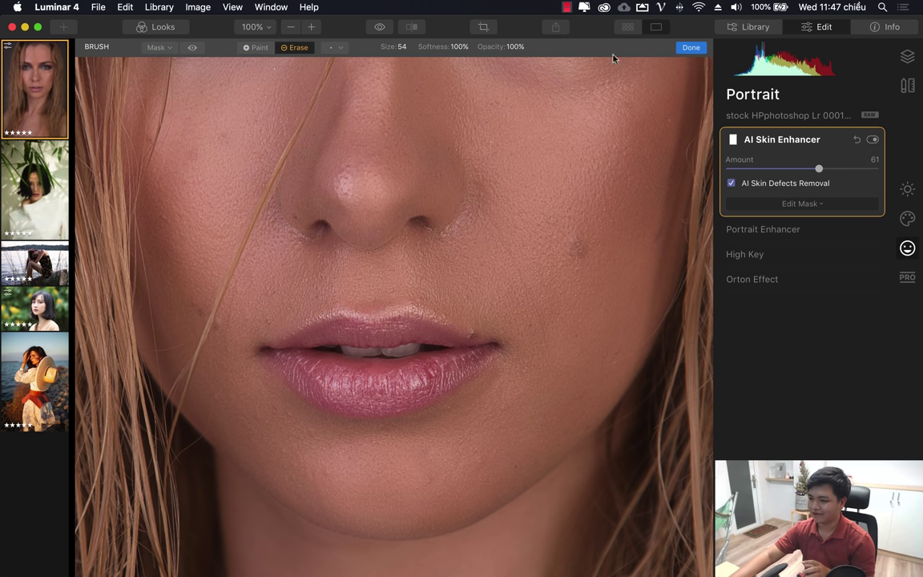
left_click(699, 49)
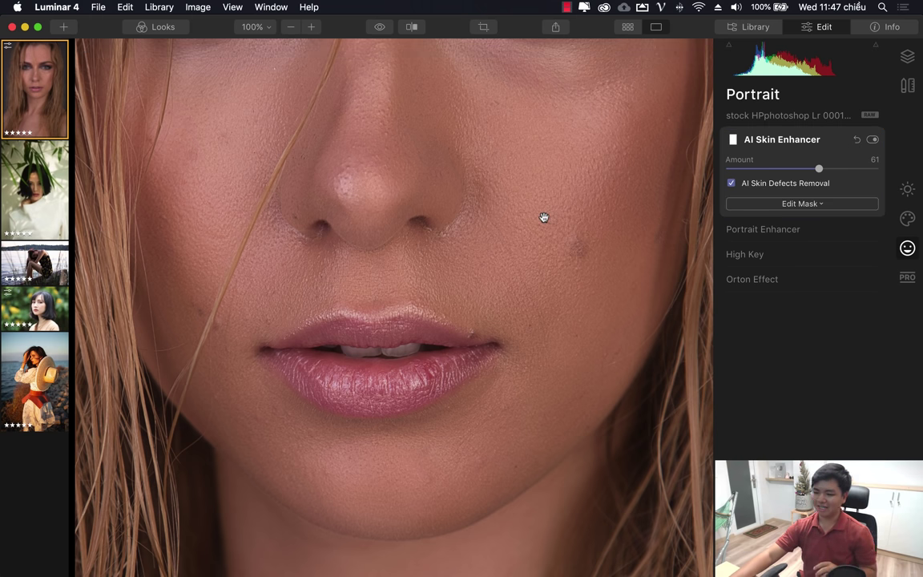
Fit the portrait and flip AI skin smoothing off and on, leaving Amount 61 active
left_click(486, 280)
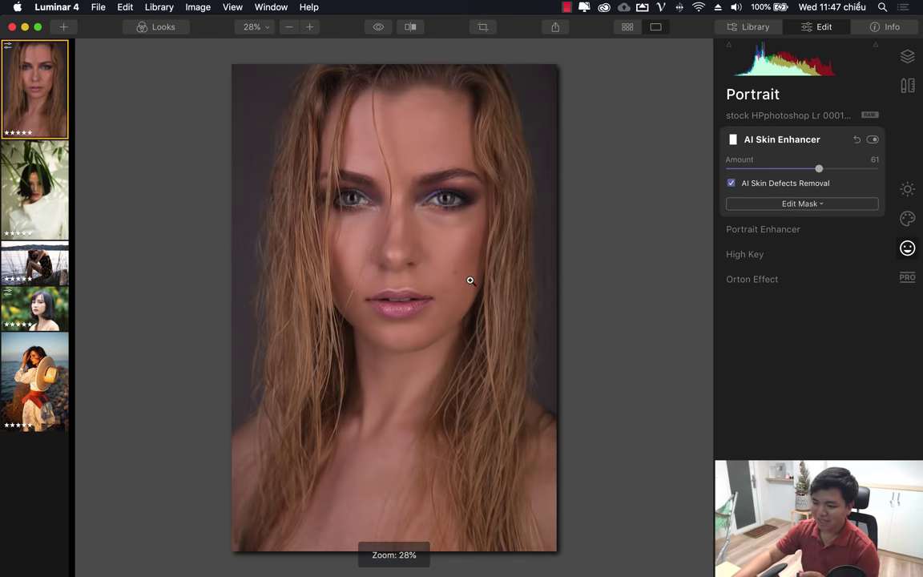
left_click(872, 140)
left_click(872, 140)
left_click(872, 140)
left_click(872, 140)
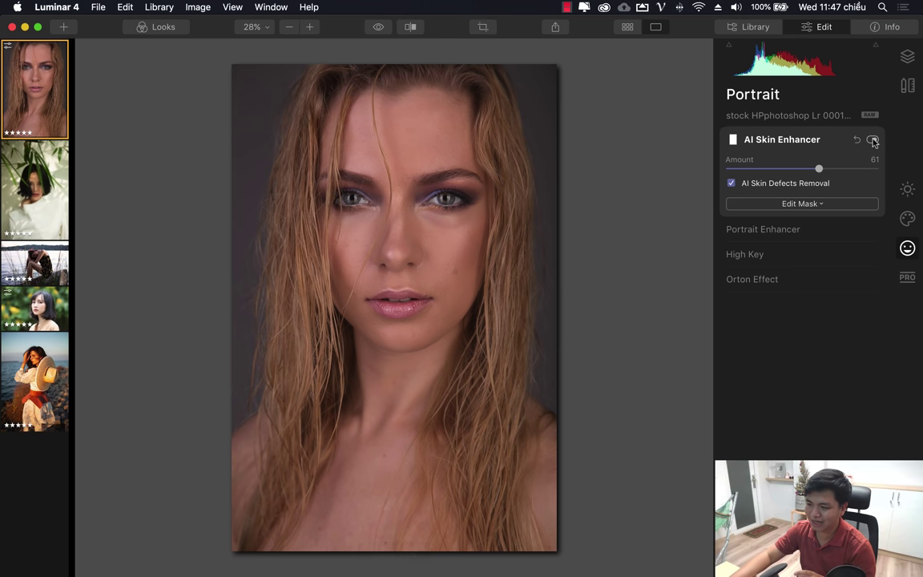
left_click(872, 140)
left_click(872, 140)
left_click(872, 140)
left_click(872, 140)
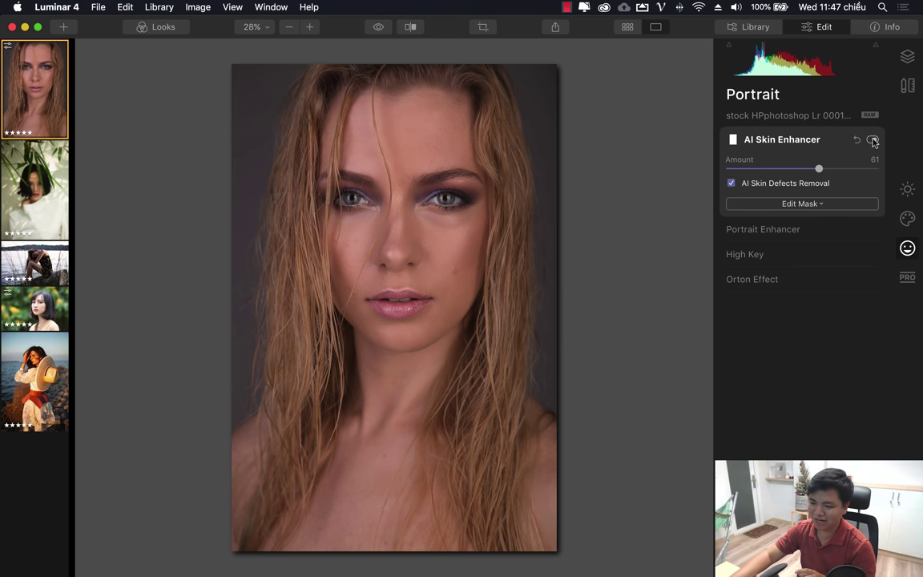
left_click(872, 140)
left_click(872, 140)
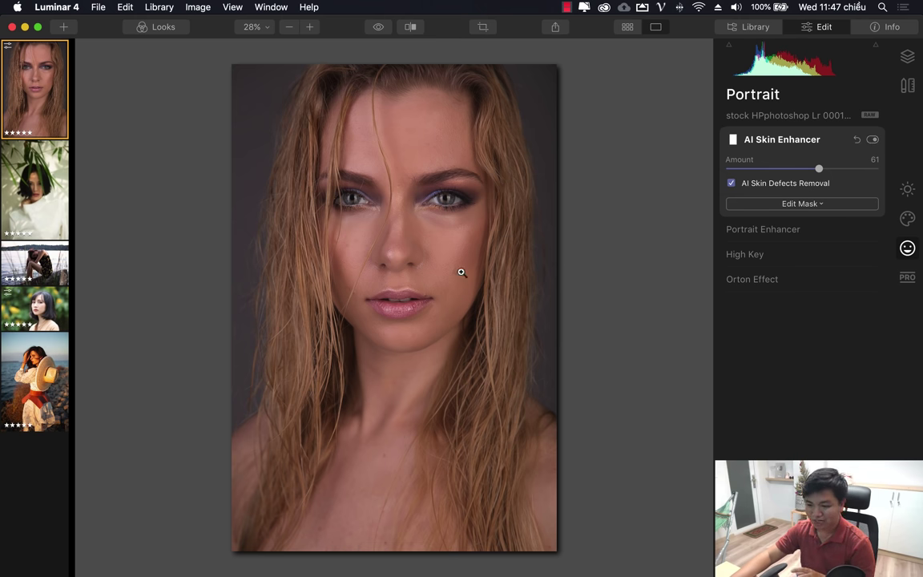
left_click(908, 87)
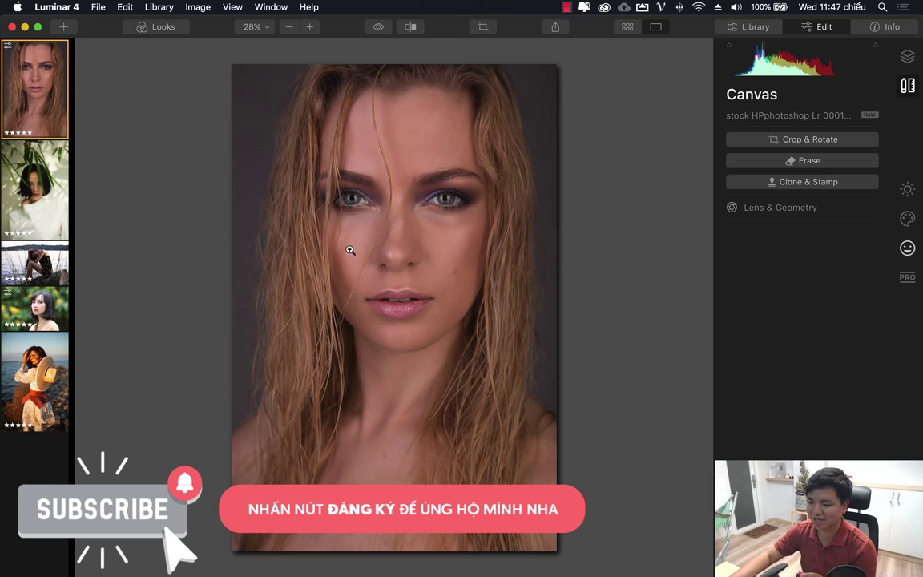
Zoom in on the nose and mark erase spots on the cheeks, lip corner and nose
left_click(394, 245)
mouse_move(350, 256)
left_mouse_down()
mouse_move(404, 249)
mouse_move(428, 263)
left_mouse_up()
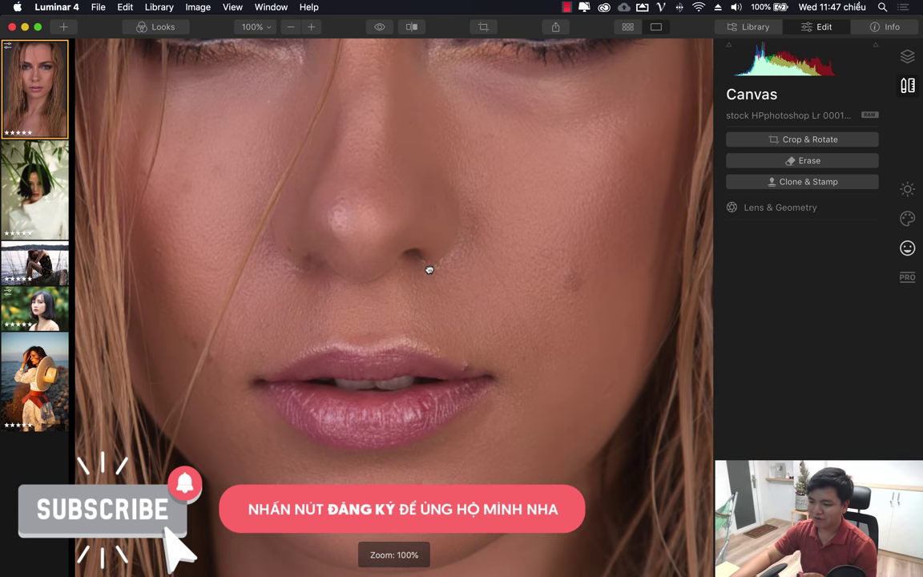
left_click(810, 161)
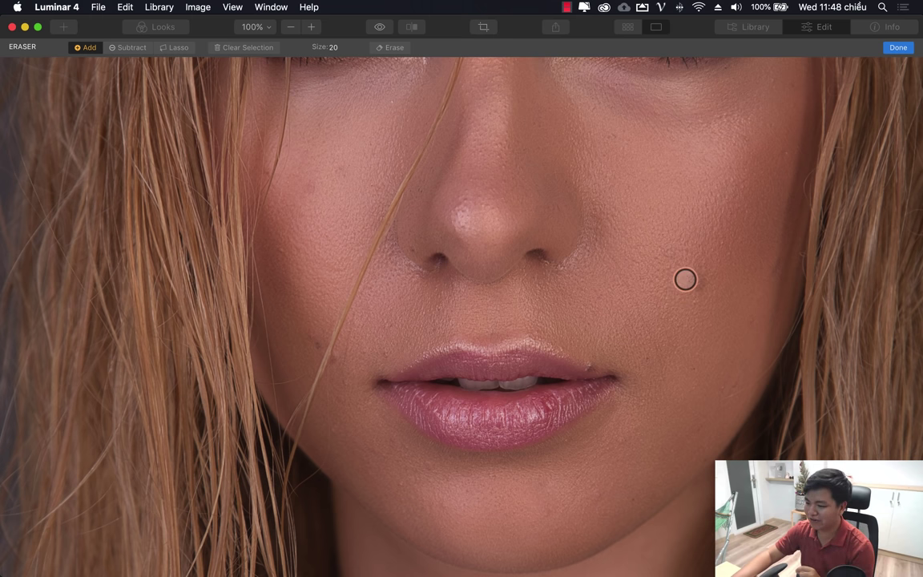
mouse_move(694, 275)
left_mouse_down()
mouse_move(686, 288)
mouse_move(703, 278)
mouse_move(697, 281)
left_mouse_up()
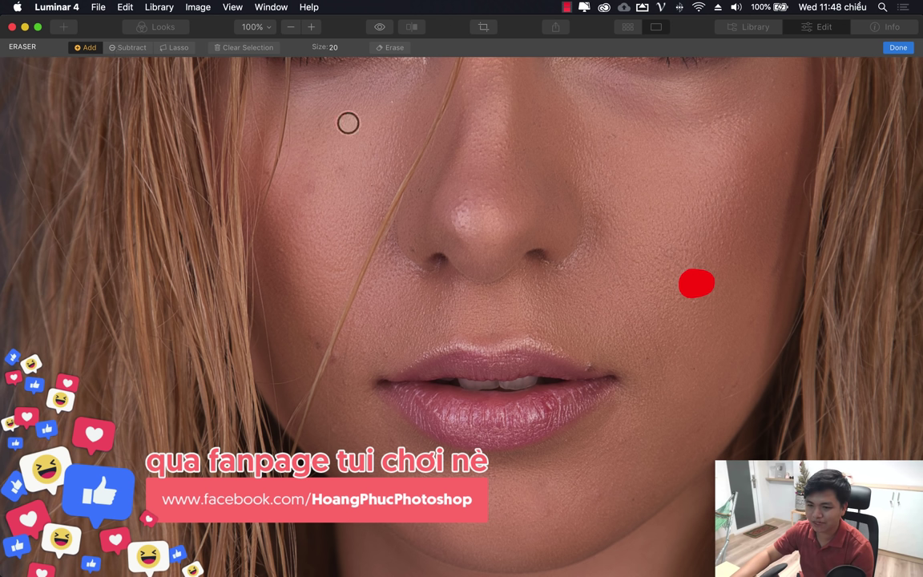
left_click_drag(589, 359, 589, 370)
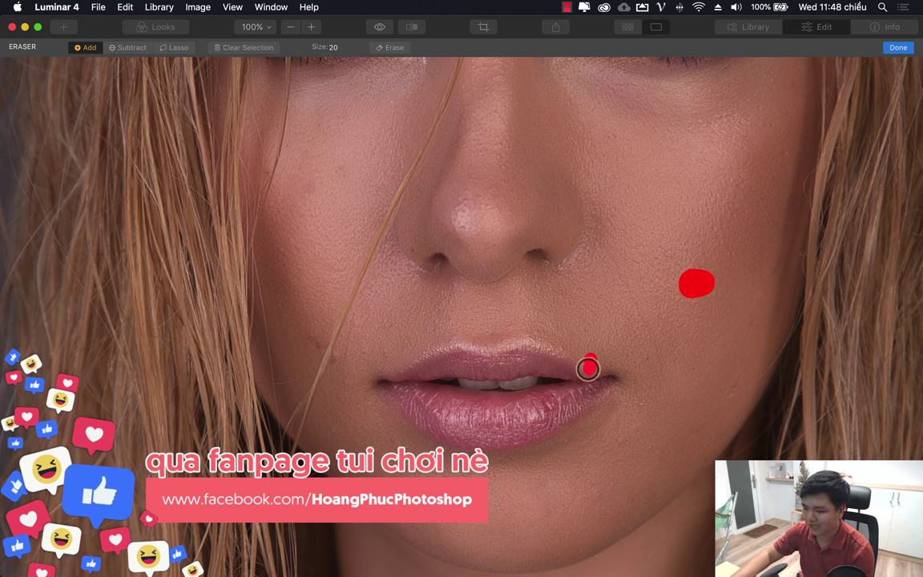
left_click(315, 345)
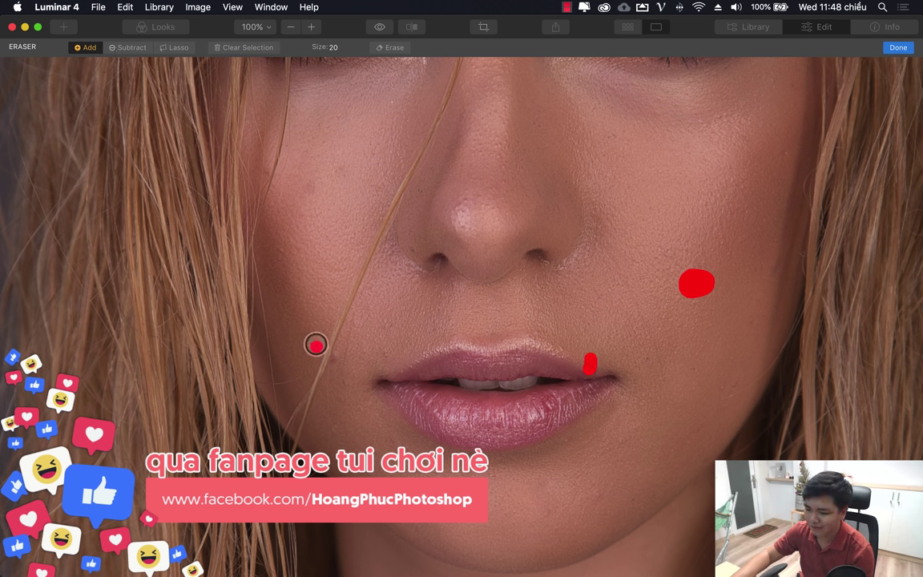
mouse_move(307, 195)
left_mouse_down()
mouse_move(307, 185)
mouse_move(347, 170)
left_mouse_up()
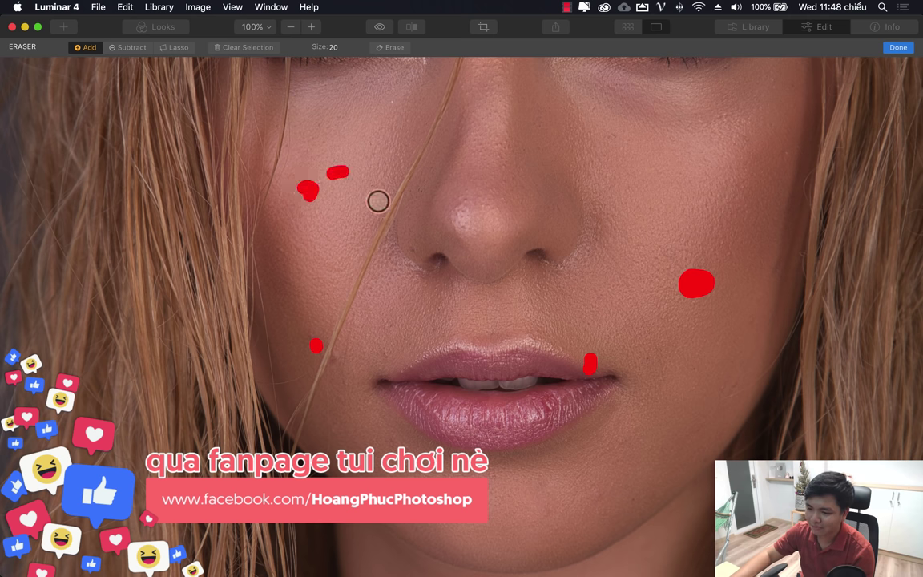
left_click(411, 249)
left_click(558, 209)
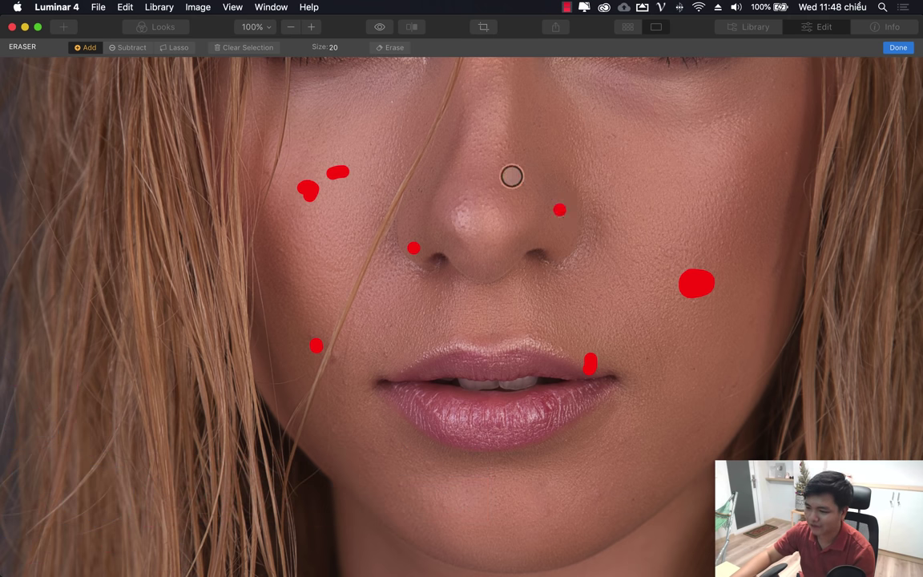
left_click(501, 165)
left_click(497, 159)
Mark more blemishes on the cheeks, hairline, chin, upper lip and nose bridge
left_click(611, 137)
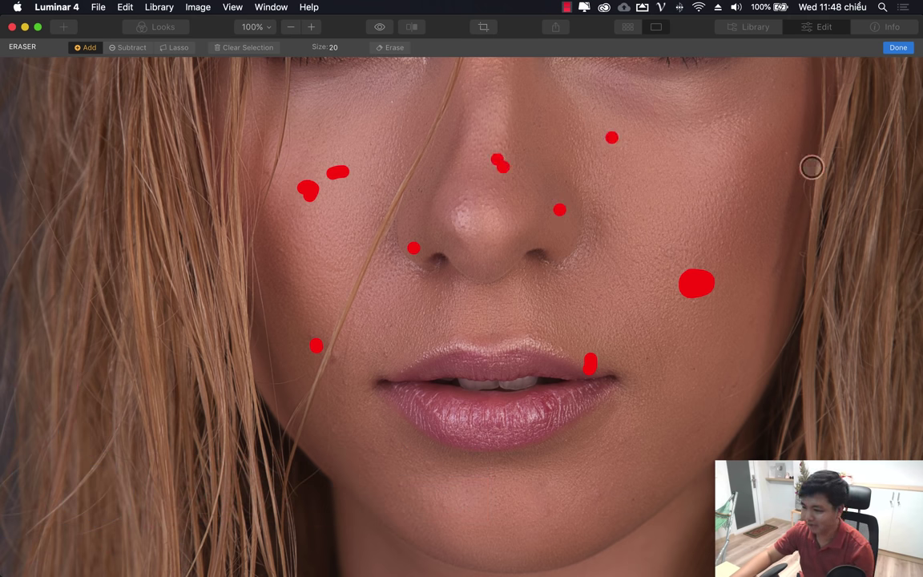
left_click(784, 155)
left_click(648, 357)
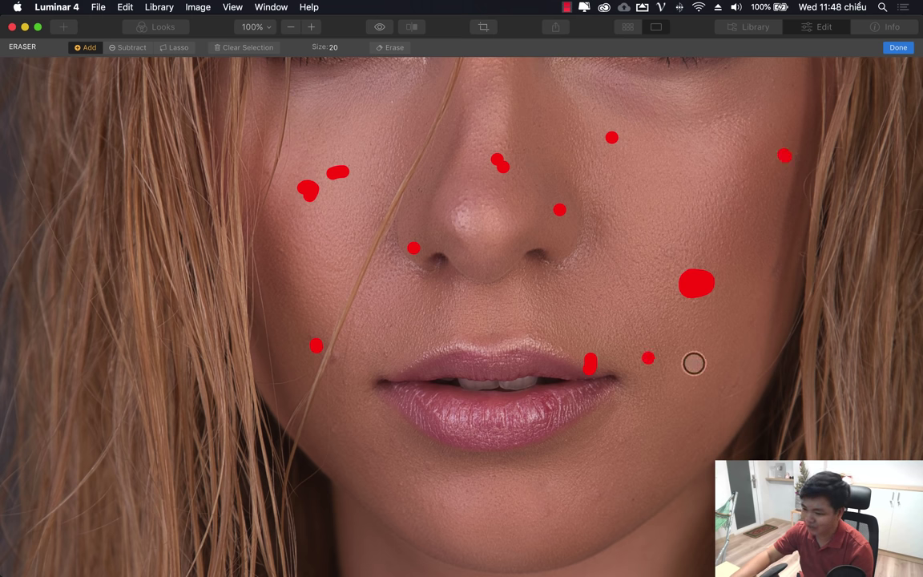
left_click(697, 369)
left_click(336, 359)
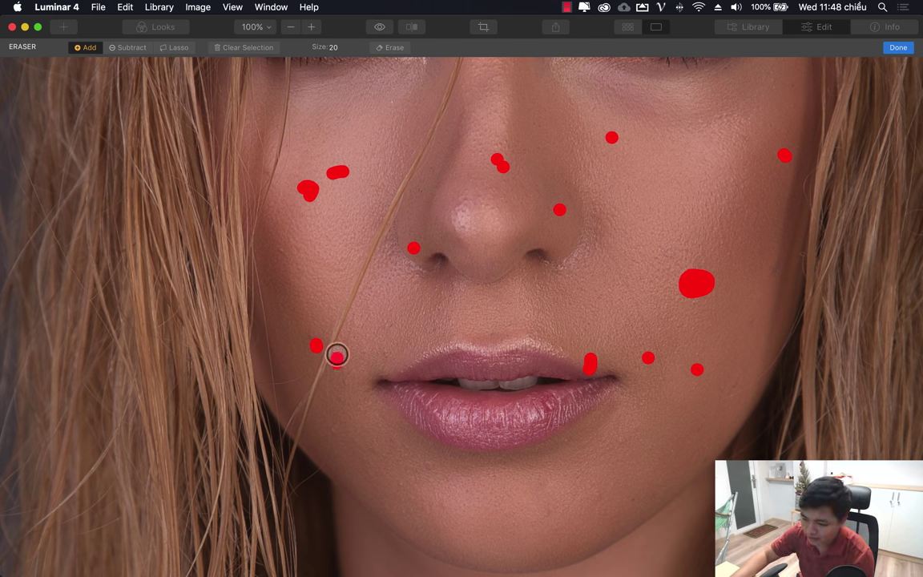
left_click(549, 514)
left_click(427, 466)
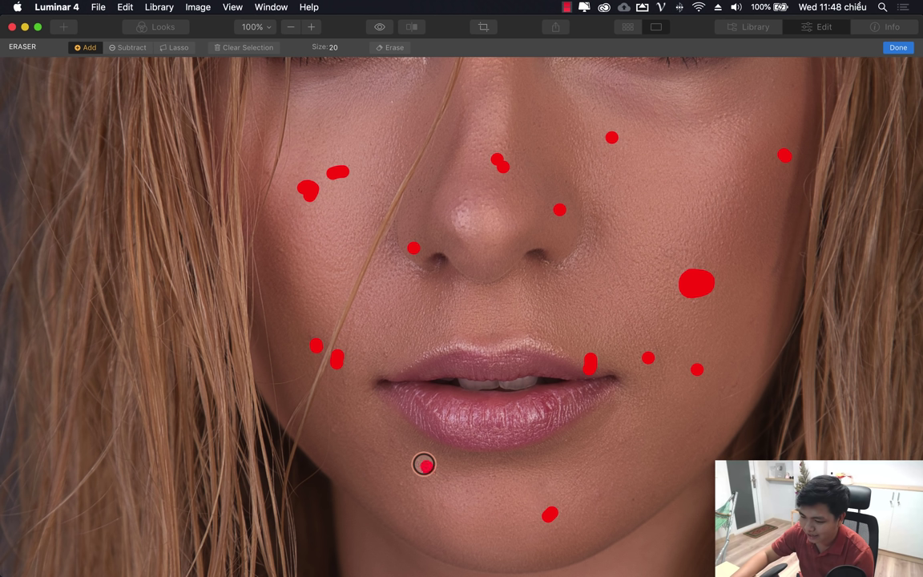
left_click(383, 354)
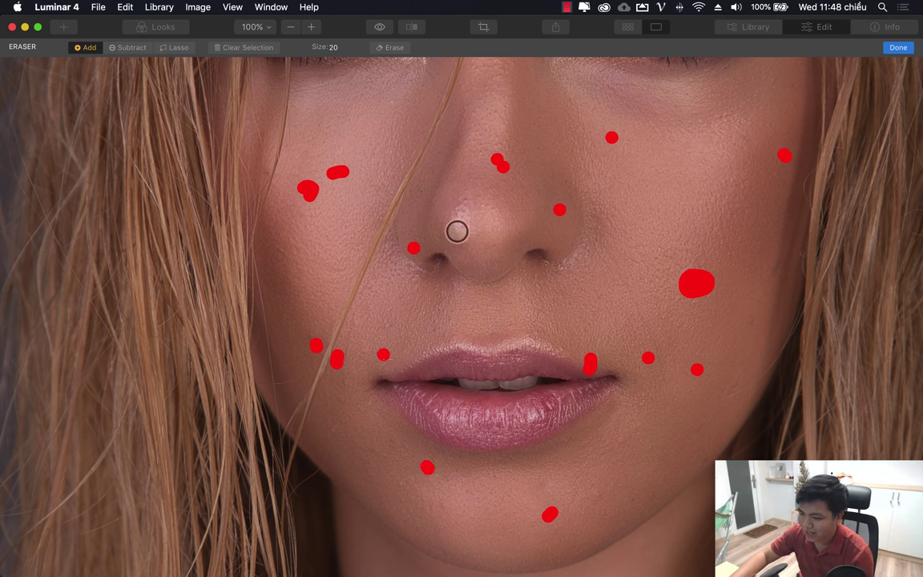
left_click_drag(457, 232, 464, 226)
left_click(463, 202)
left_click(469, 188)
left_click(280, 249)
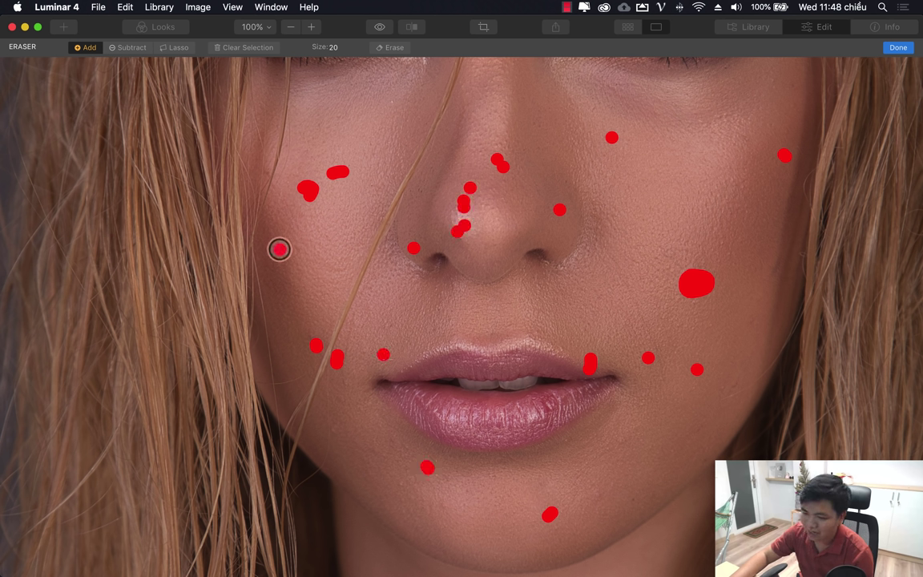
left_click(604, 297)
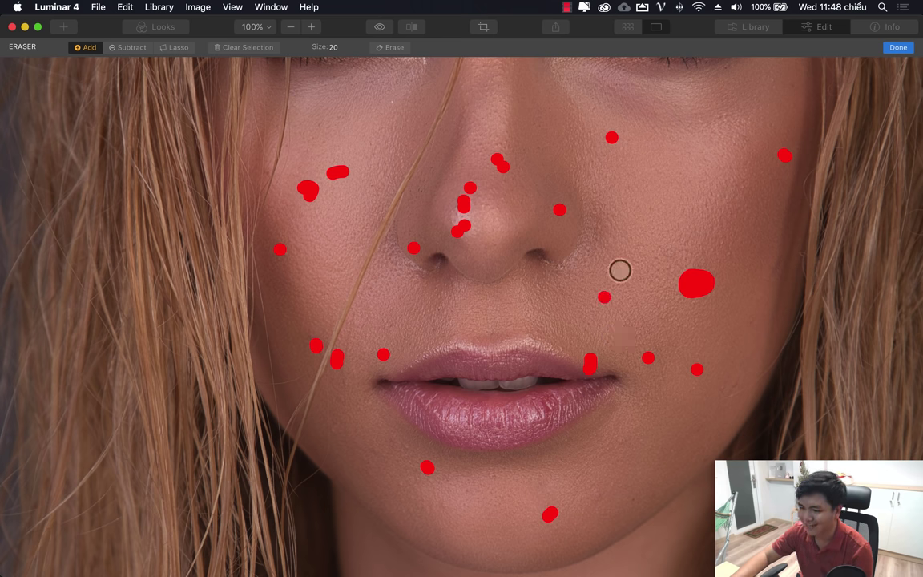
Mark spots between the brows and on the forehead, then erase all marked blemishes
scroll(531, 156, "up", 10)
scroll(527, 419, "up", 2)
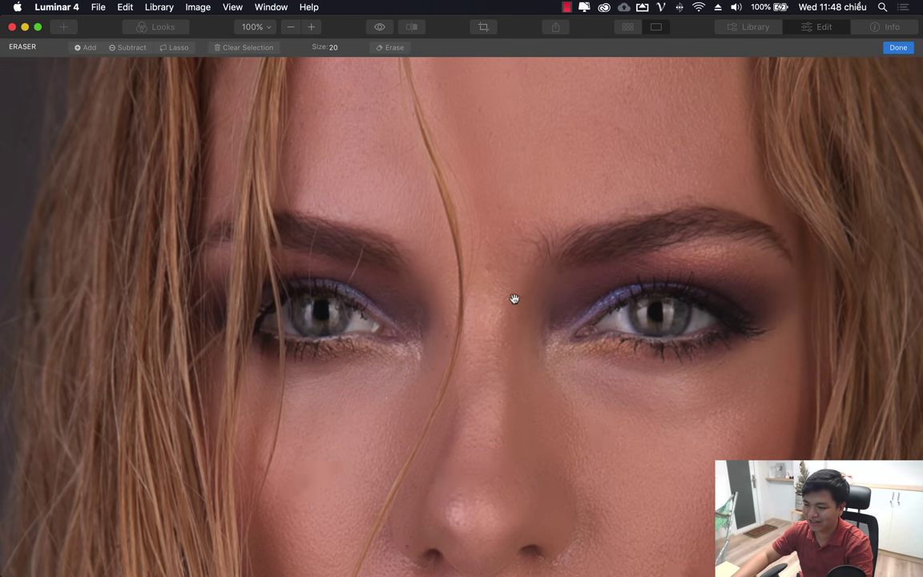
left_click(489, 275)
left_click_drag(547, 173, 547, 367)
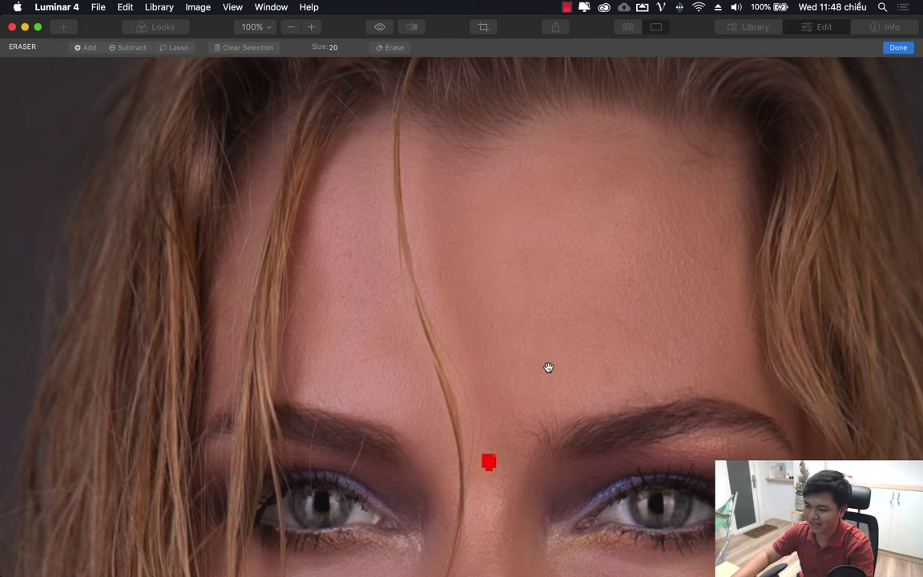
left_click(523, 263)
left_click(507, 267)
left_click_drag(546, 438, 566, 202)
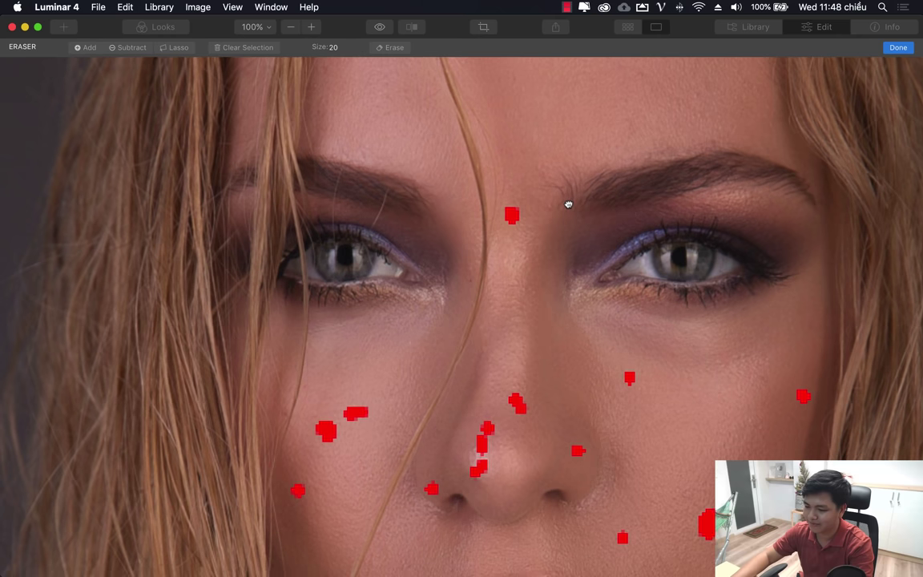
left_click(393, 49)
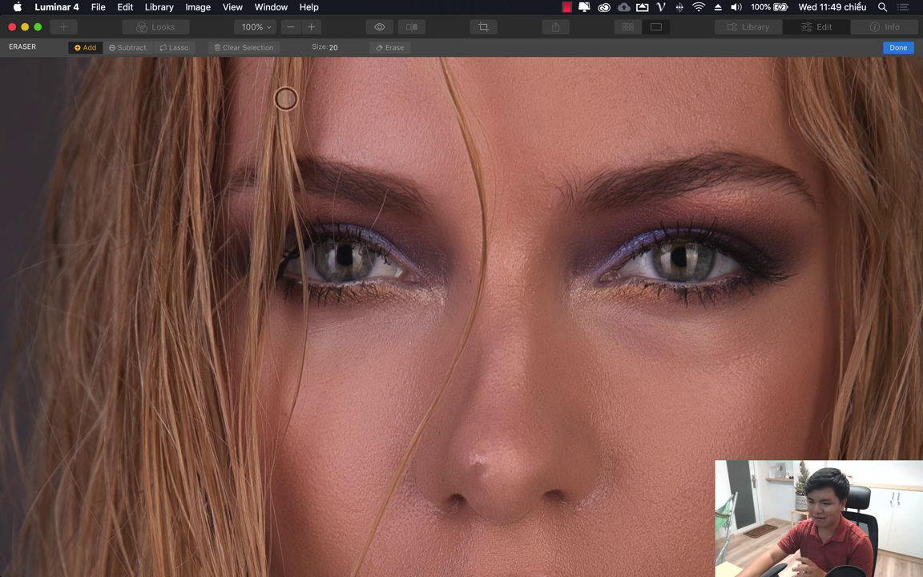
Switch between Subtract and Add, mark and erase the nose-tip blemish, and finish with Done
left_click(126, 49)
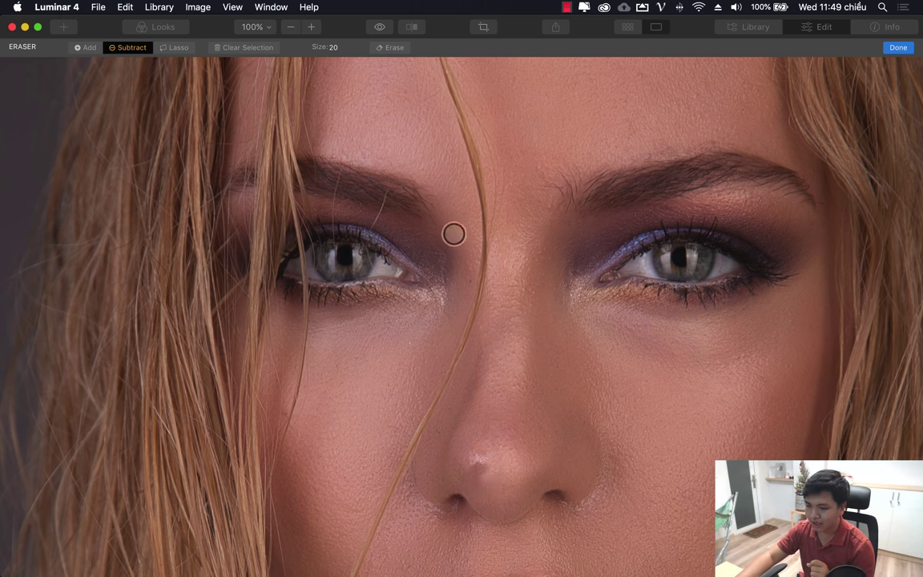
scroll(506, 327, "down", 2)
scroll(507, 329, "down", 3)
scroll(507, 329, "down", 1)
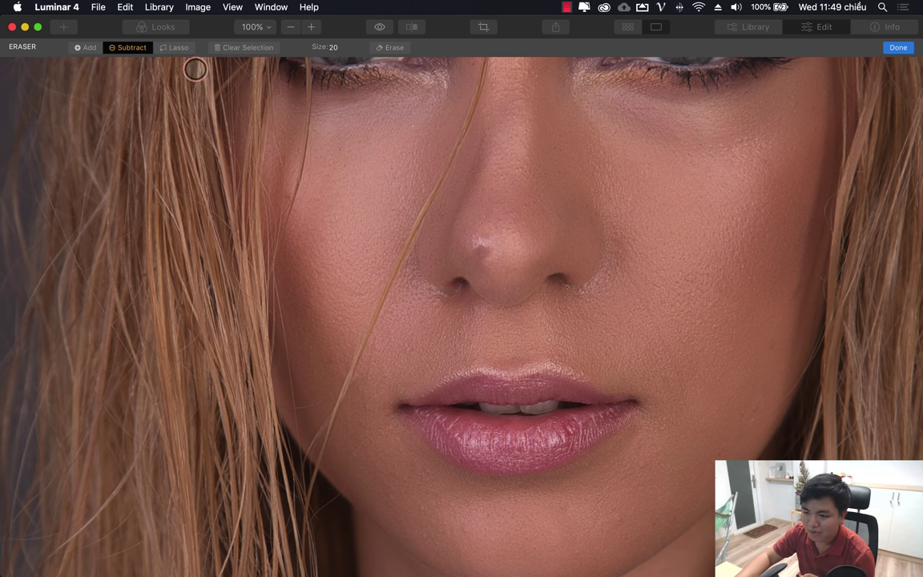
left_click(87, 47)
left_click_drag(490, 252, 478, 249)
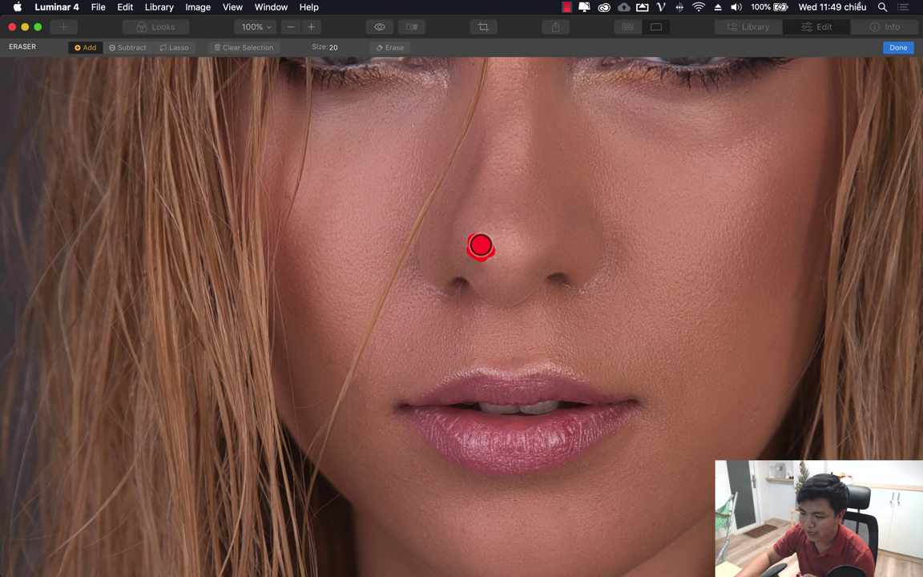
left_click(390, 47)
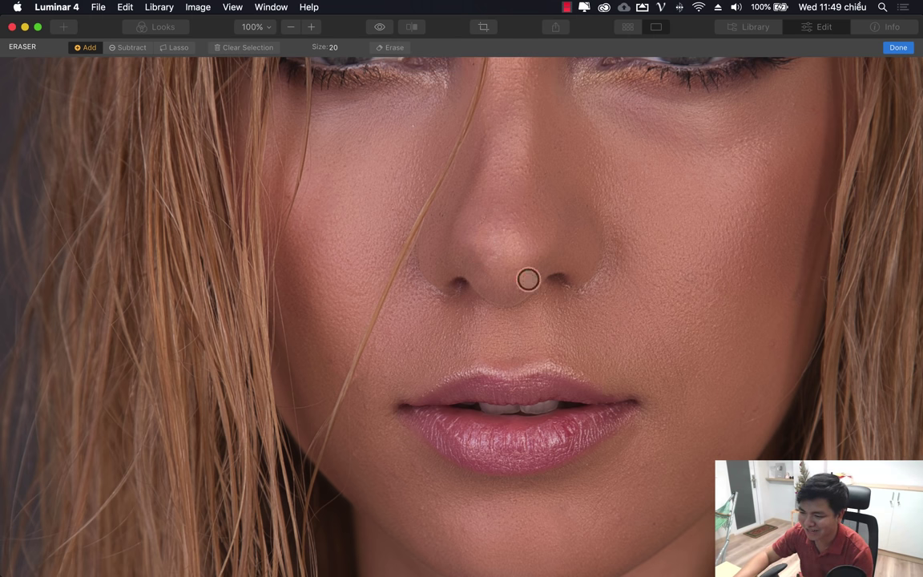
left_click(898, 48)
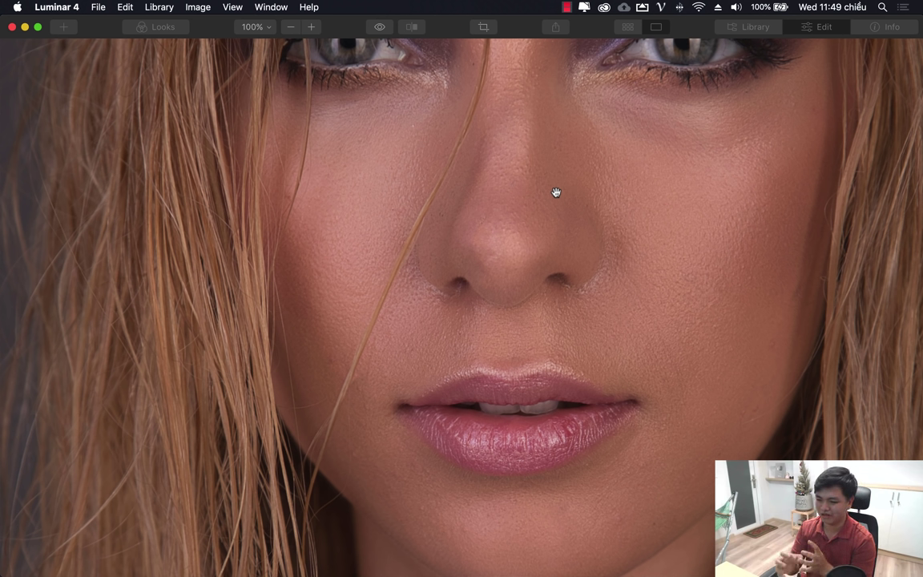
Restore the panels and compare the whole retouched portrait with the original
key("Tab")
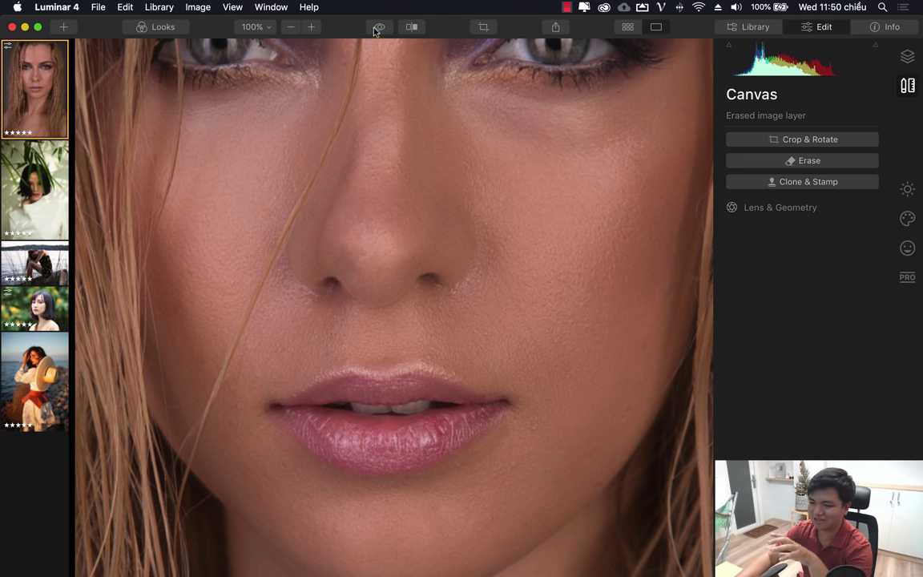
left_click(503, 193)
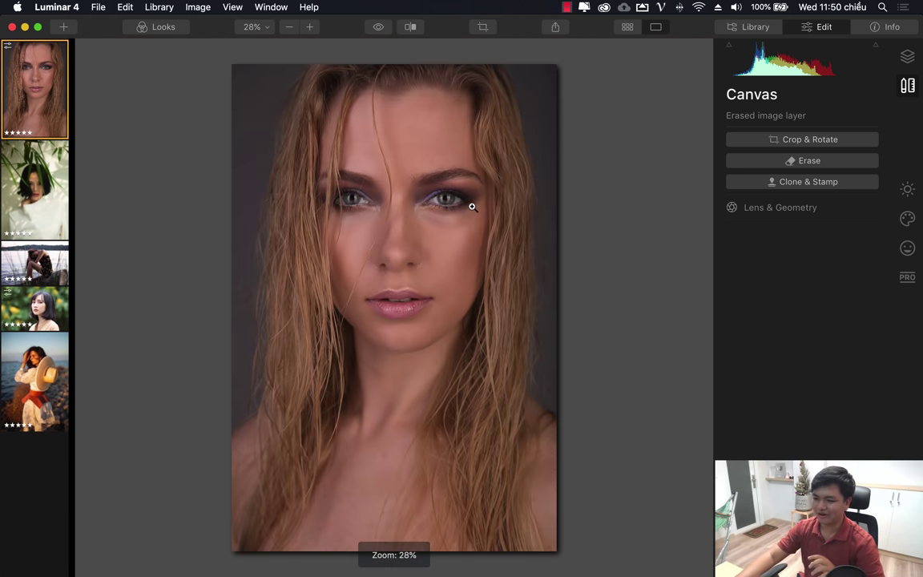
left_click(378, 27)
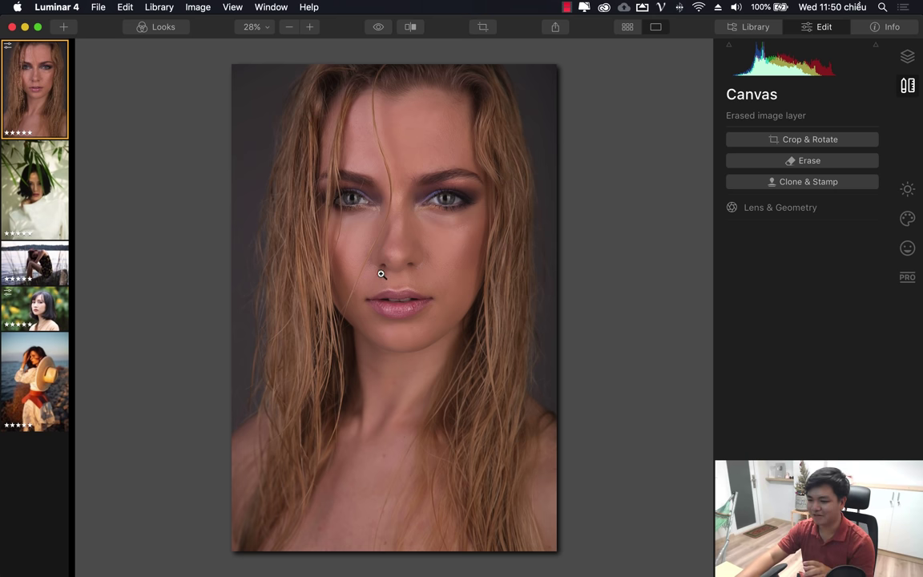
left_click(377, 29)
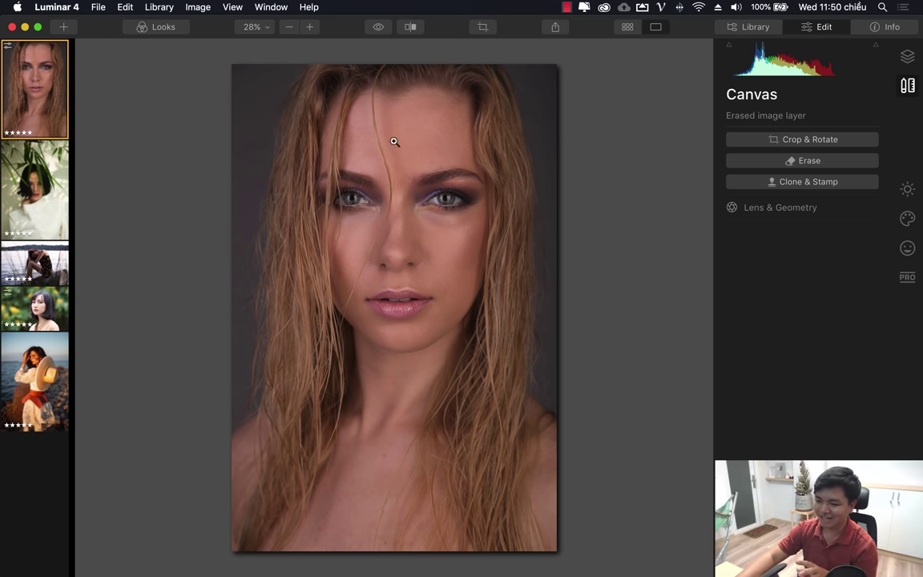
left_click(354, 294)
left_click_drag(381, 188, 414, 254)
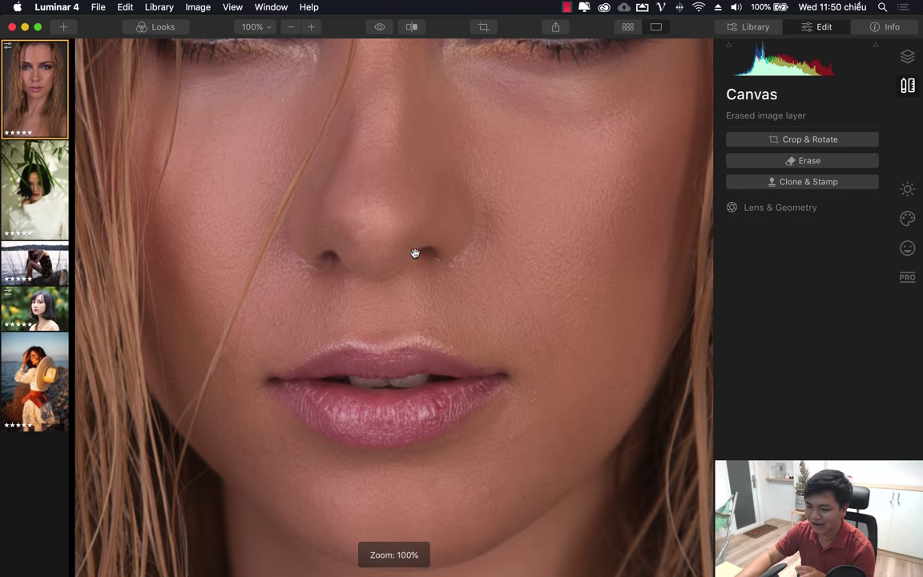
Flash the original against the retouched close-up, then open the short-haired woman's portrait
left_click(379, 26)
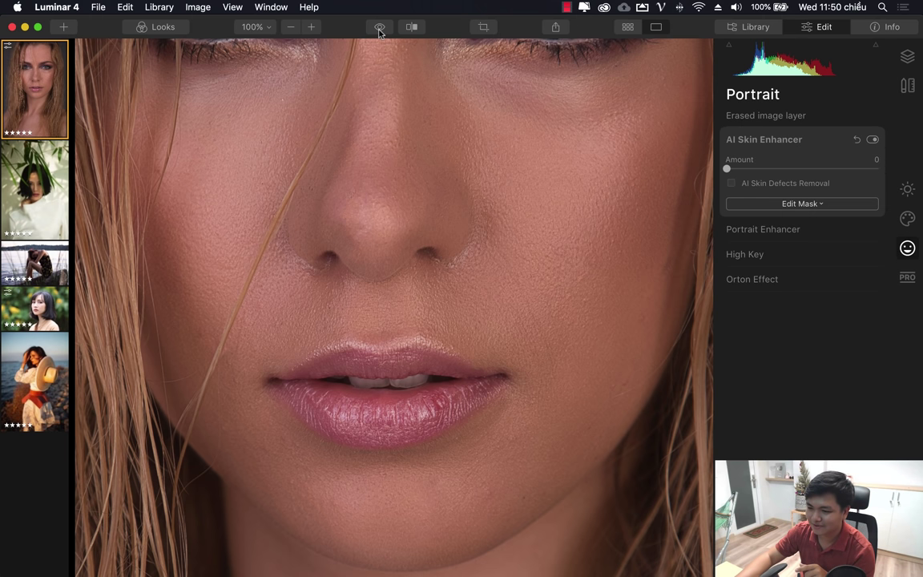
left_click(380, 28)
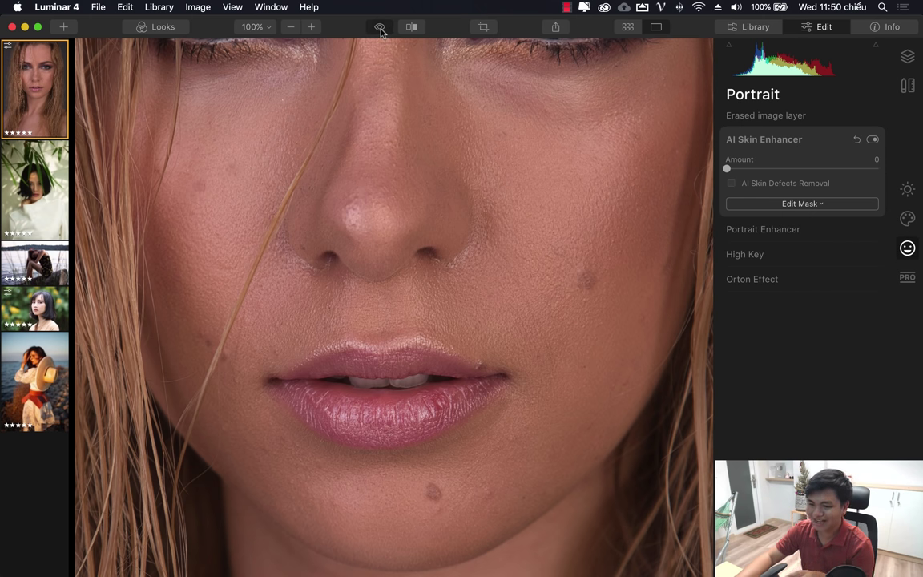
left_click(379, 28)
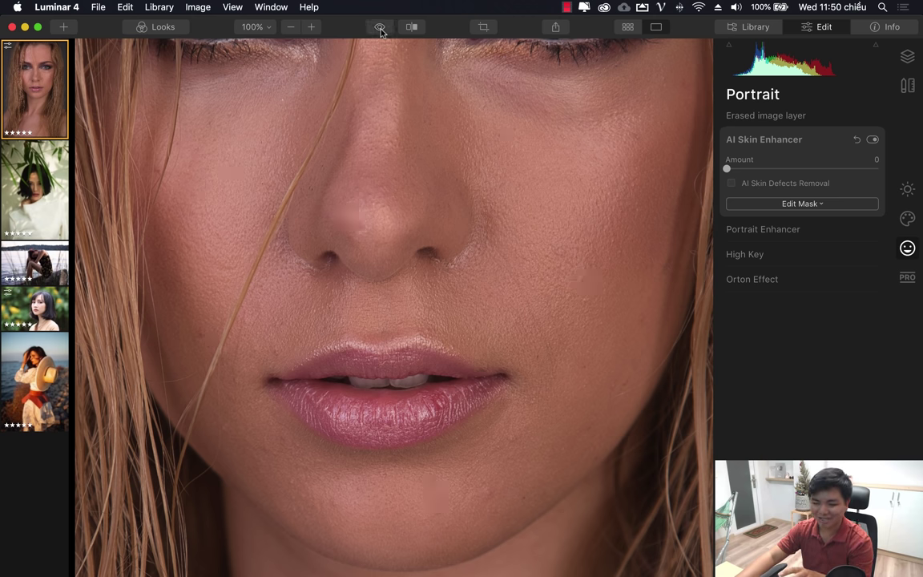
left_click(380, 28)
left_click(380, 28)
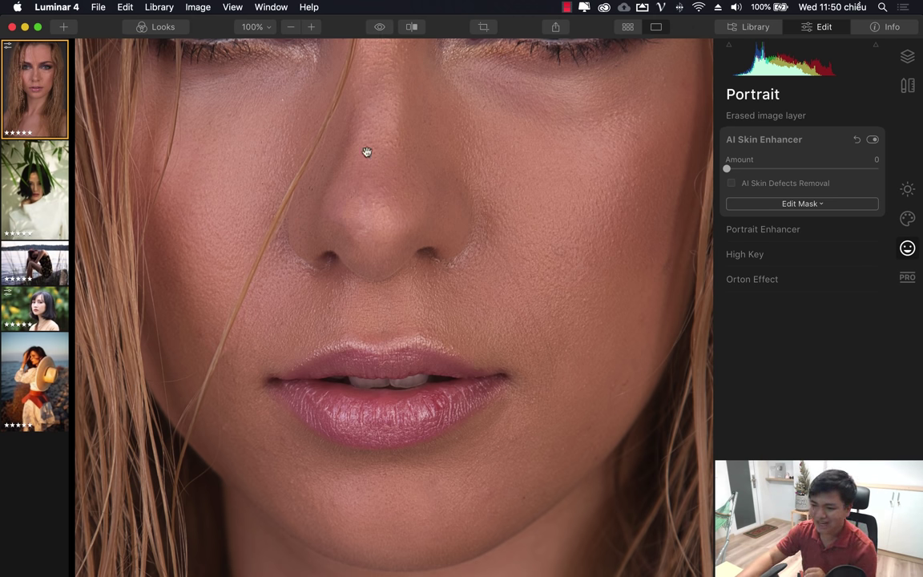
left_click(380, 33)
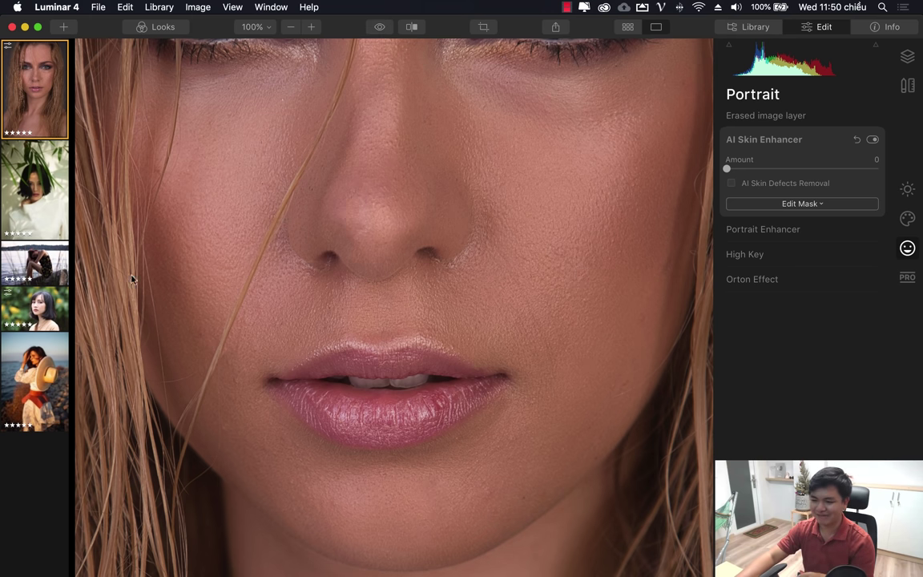
left_click(95, 277)
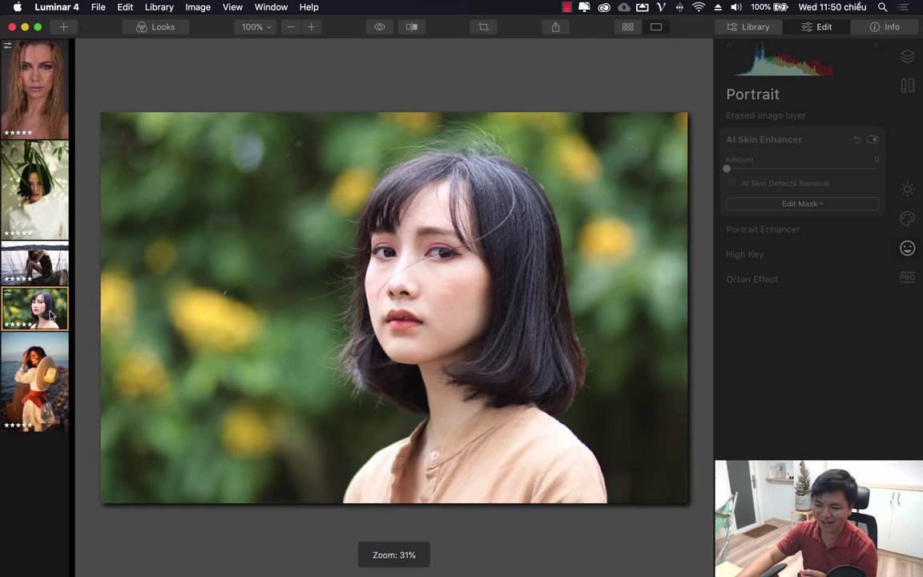
Apply AI Skin Enhancer Amount 63 with AI Skin Defects Removal at 100% view, then expand Portrait Enhancer
left_click(462, 288)
mouse_move(331, 289)
left_mouse_down()
mouse_move(472, 315)
mouse_move(361, 292)
left_mouse_up()
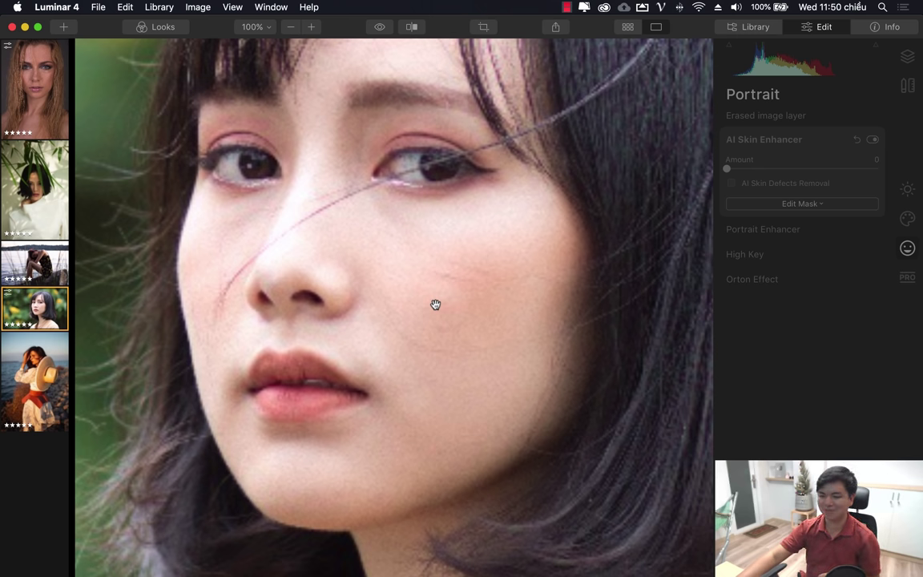
key("ctrl+z")
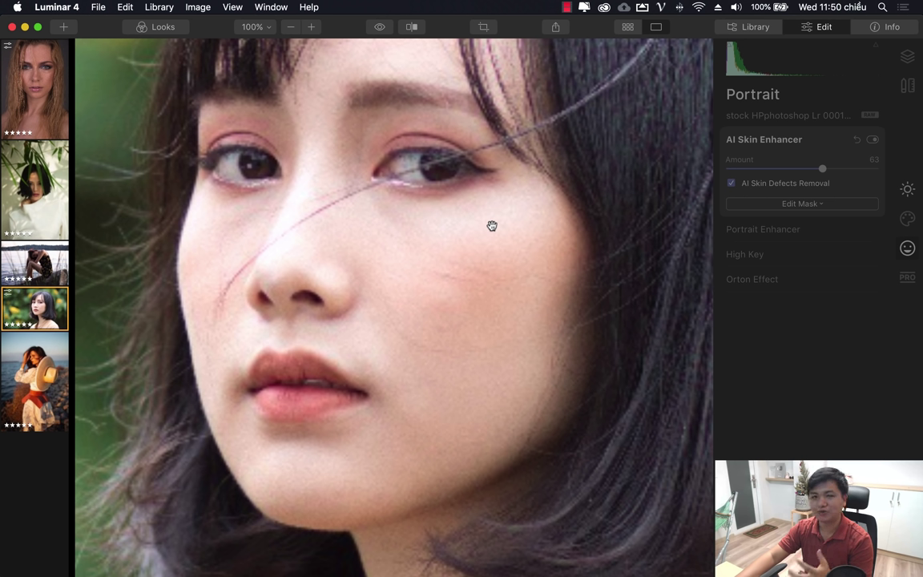
mouse_move(789, 229)
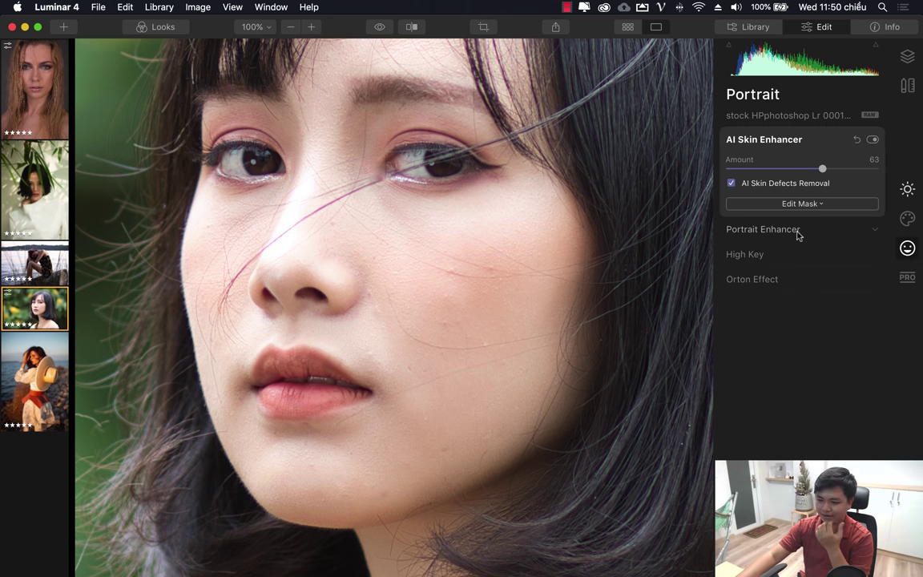
left_click(796, 230)
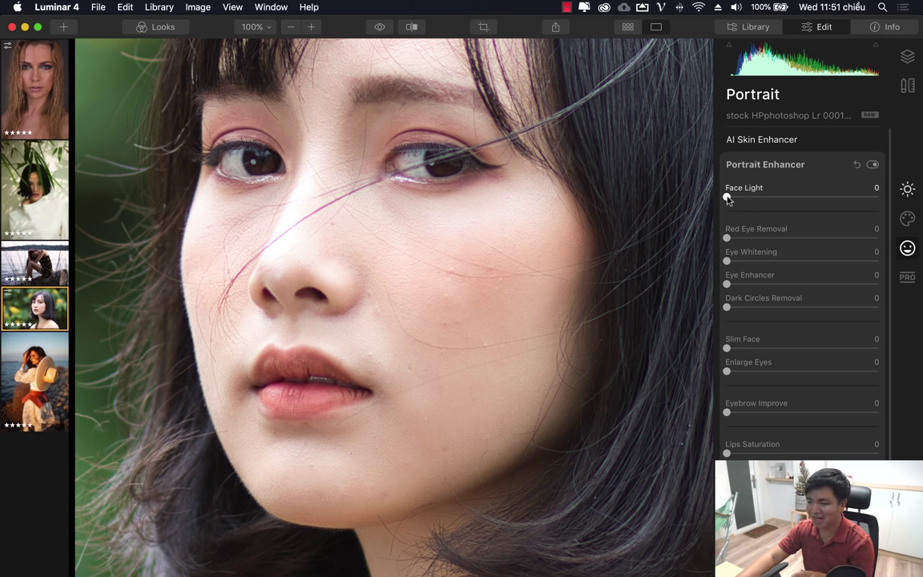
Set Face Light to 24 on the fitted photo and compare with Portrait Enhancer off
key("super+0")
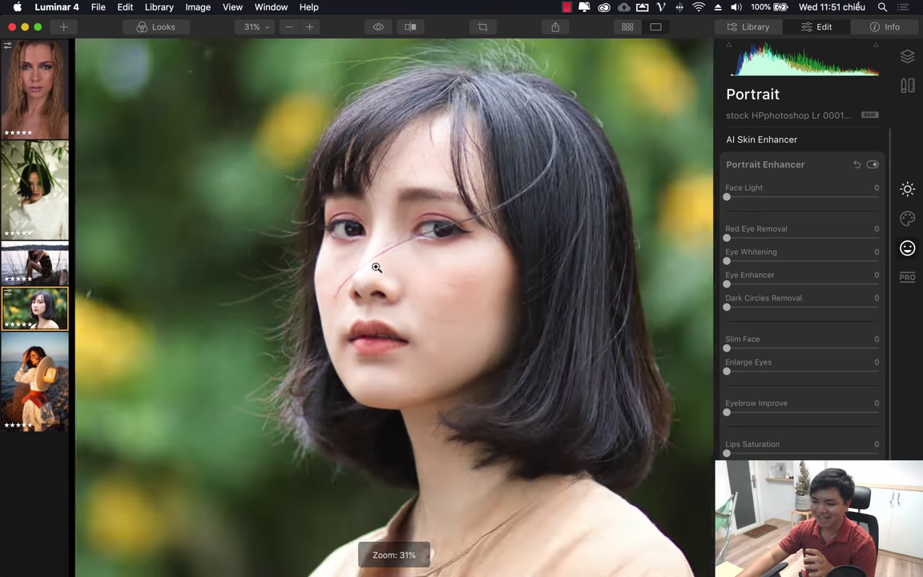
left_click_drag(727, 196, 763, 197)
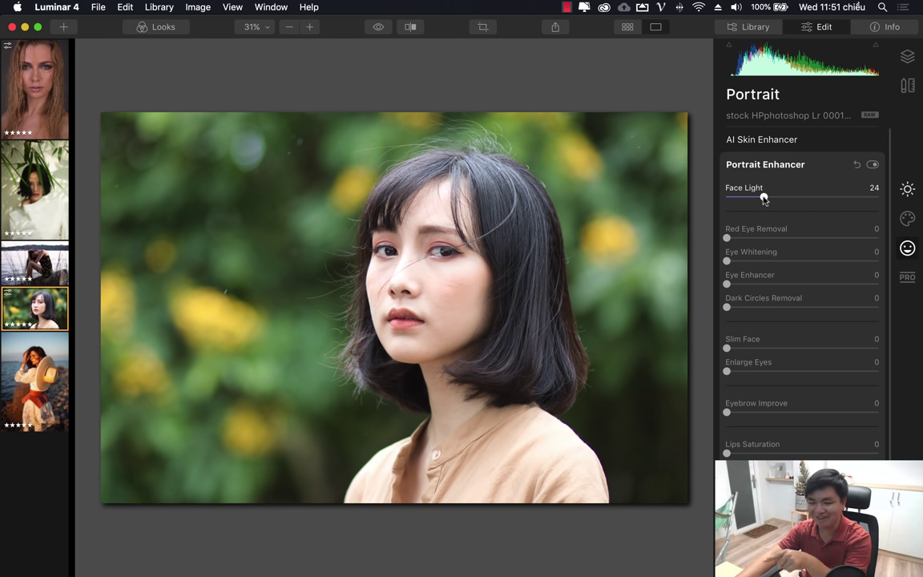
left_click(872, 165)
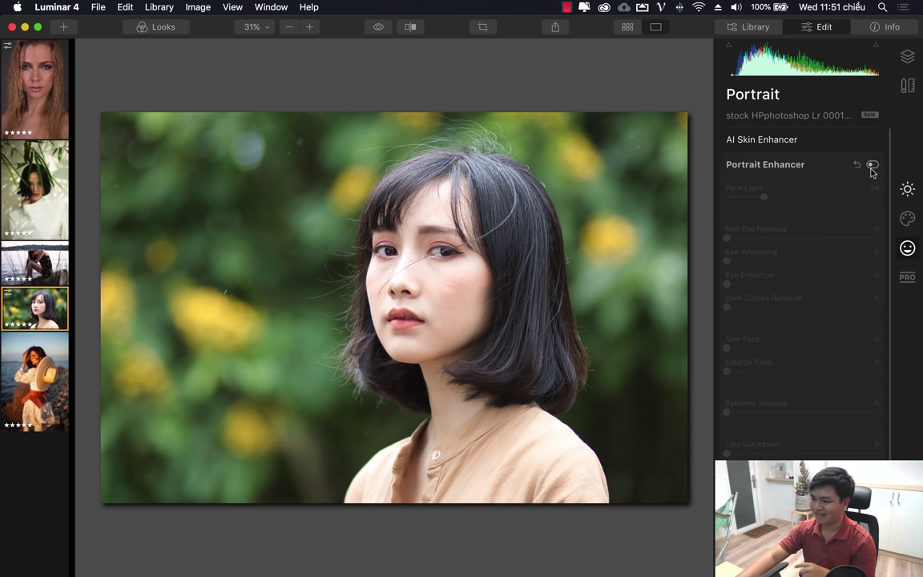
left_click(872, 164)
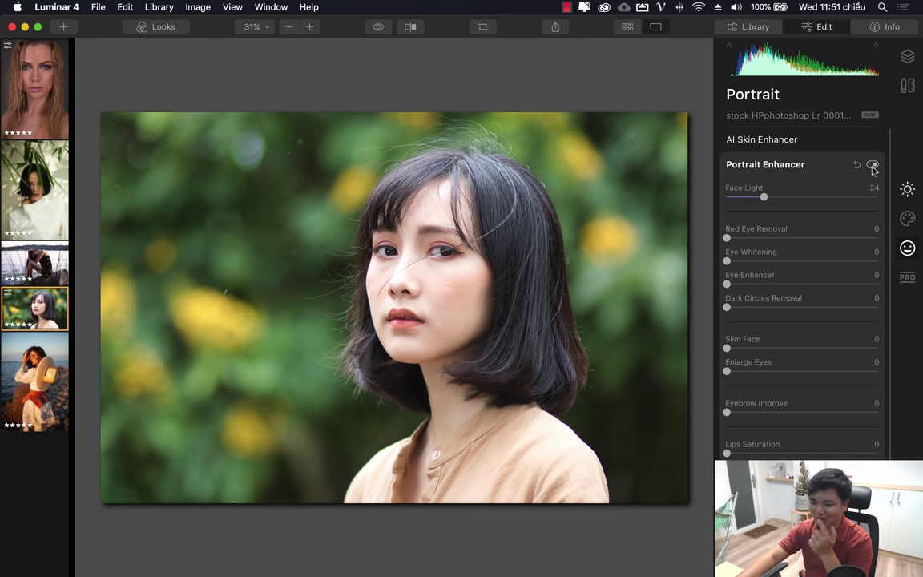
left_click(872, 165)
left_click(872, 165)
Try Face Light at 85, compare with the original, then return it to 24
left_click_drag(763, 197, 854, 198)
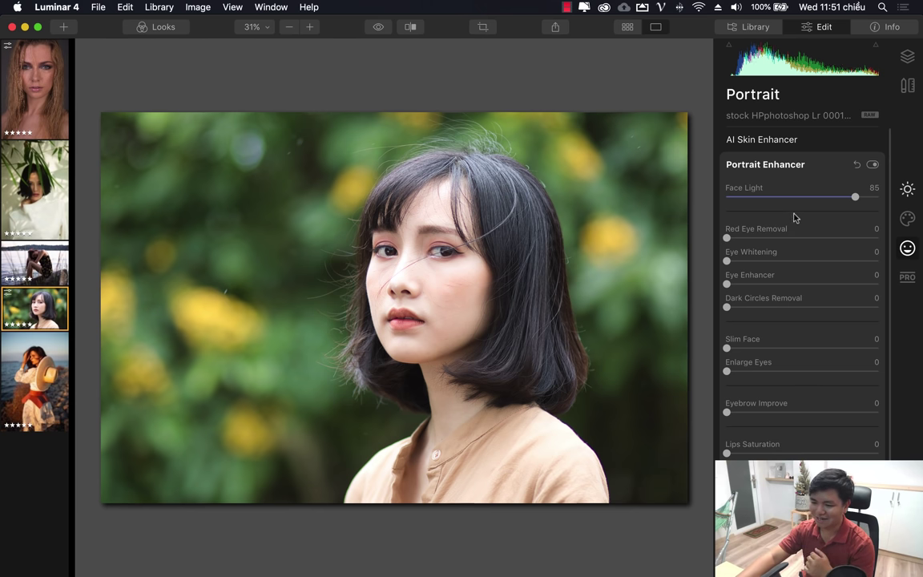
left_click(872, 165)
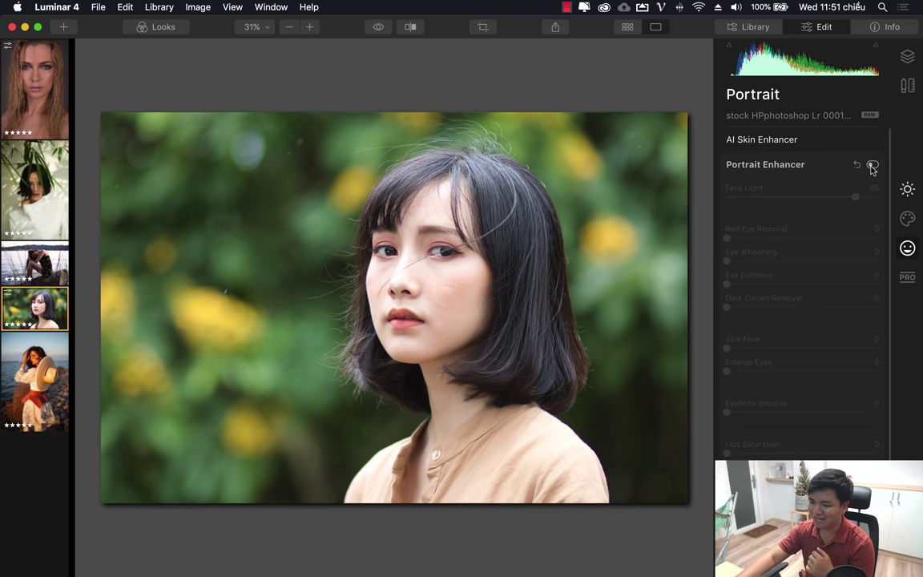
left_click(872, 165)
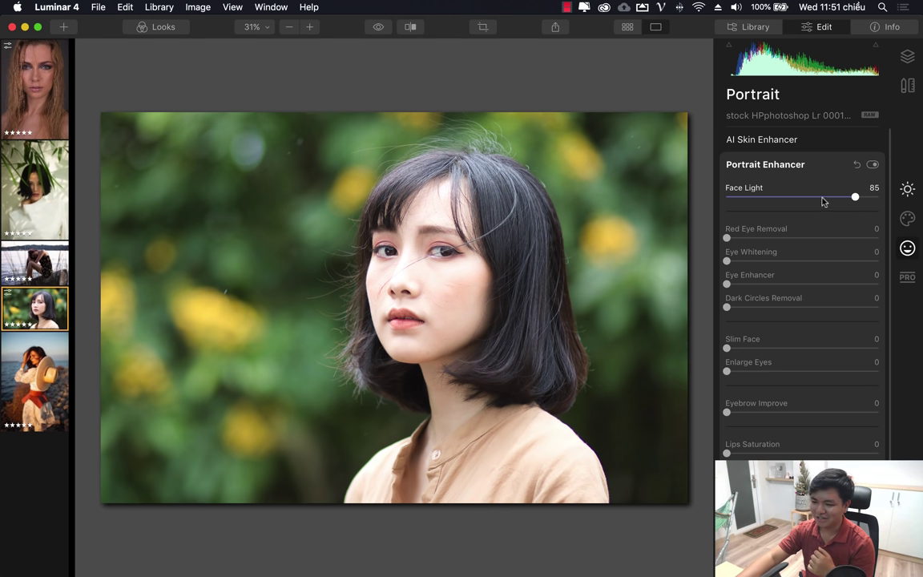
left_click(872, 165)
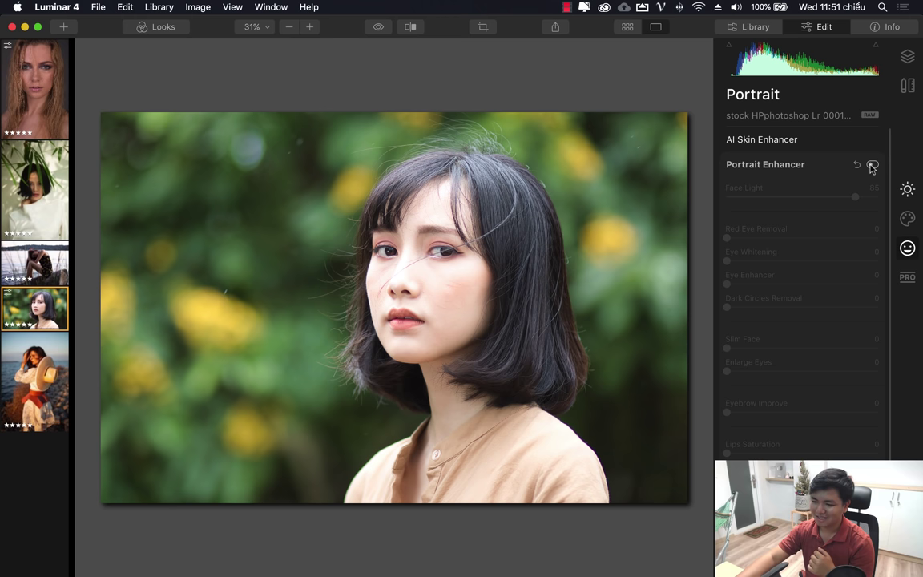
left_click(872, 165)
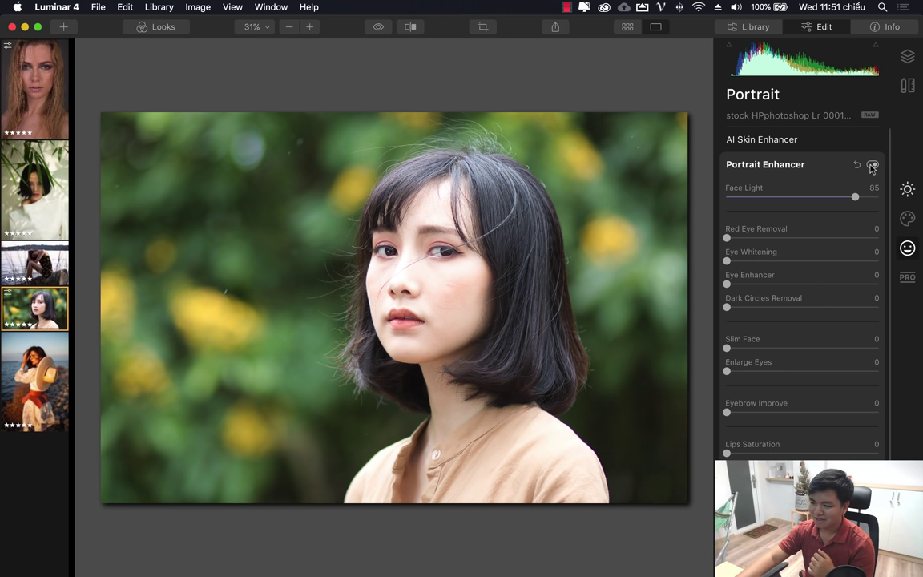
left_click(367, 29)
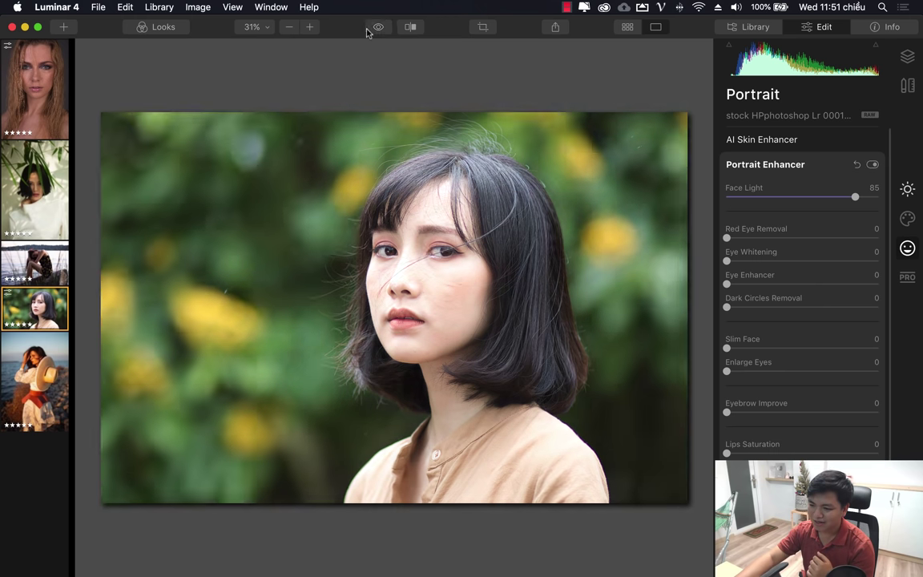
left_click(370, 30)
left_click(371, 30)
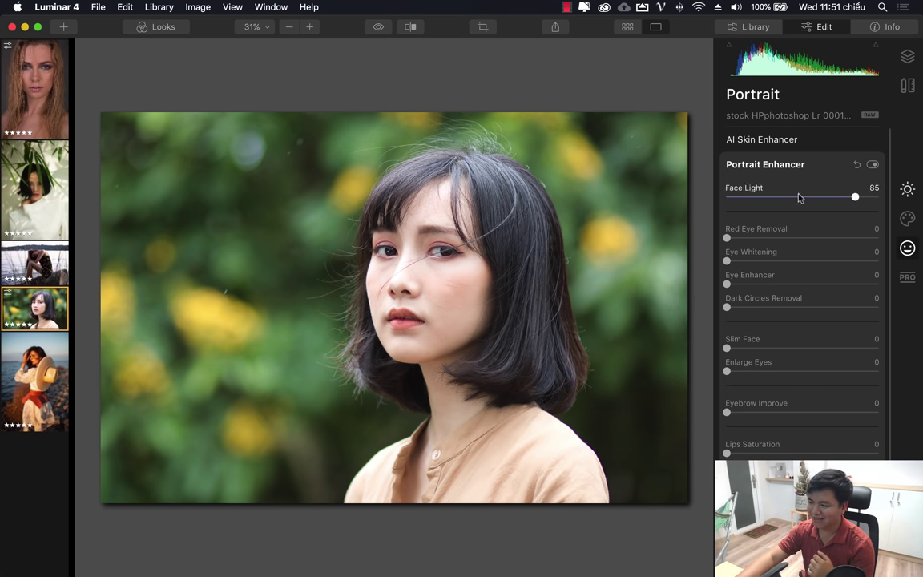
left_click_drag(852, 199, 759, 200)
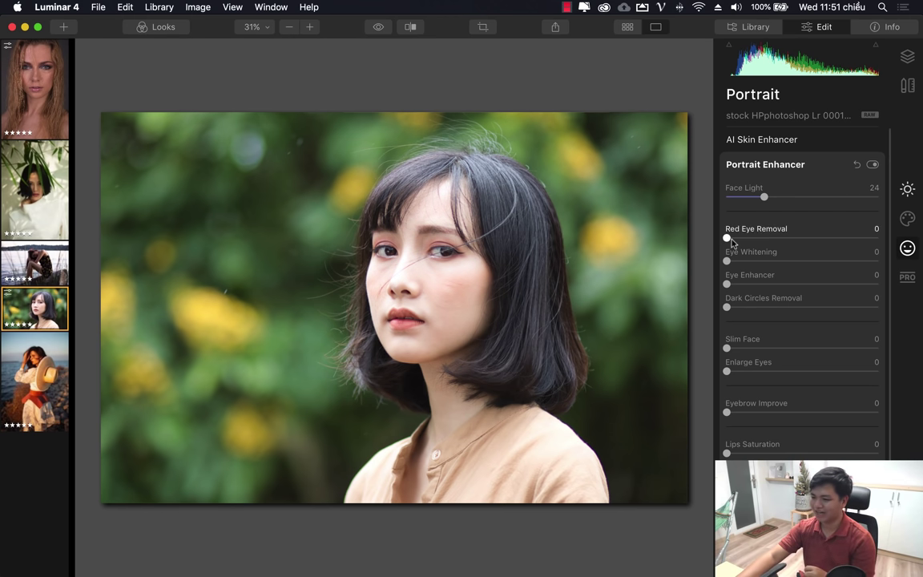
At 100% view, set Eye Whitening to 26 and Eye Enhancer to 17
left_click(412, 261)
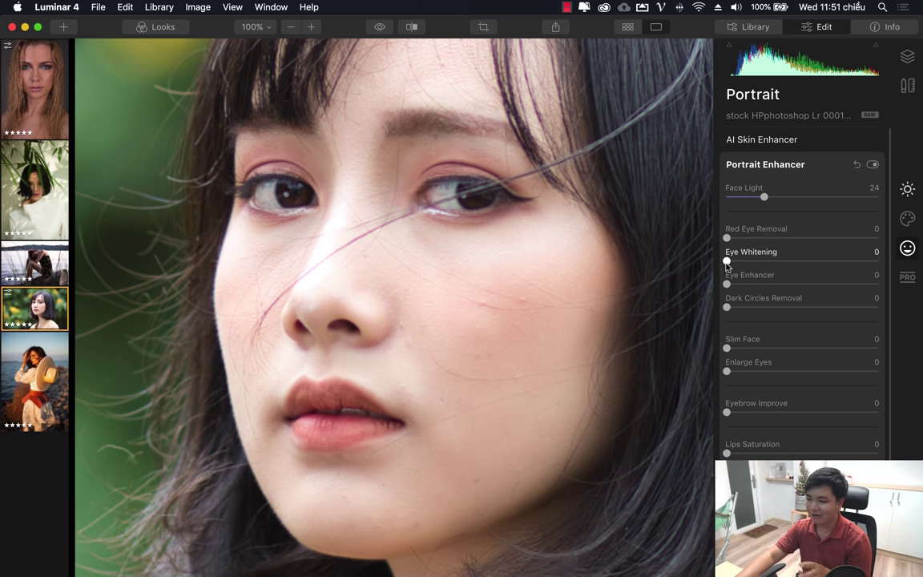
left_click_drag(726, 260, 752, 262)
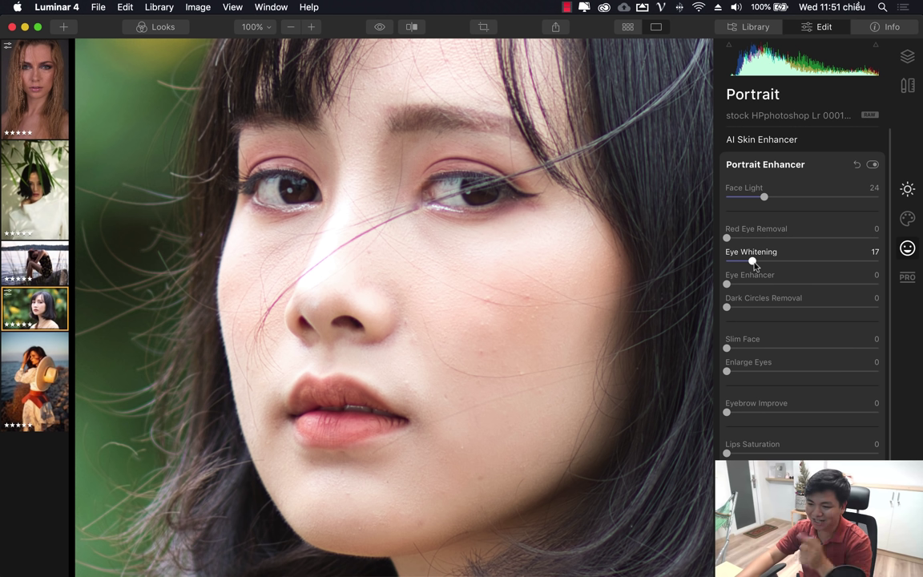
left_click_drag(754, 261, 767, 261)
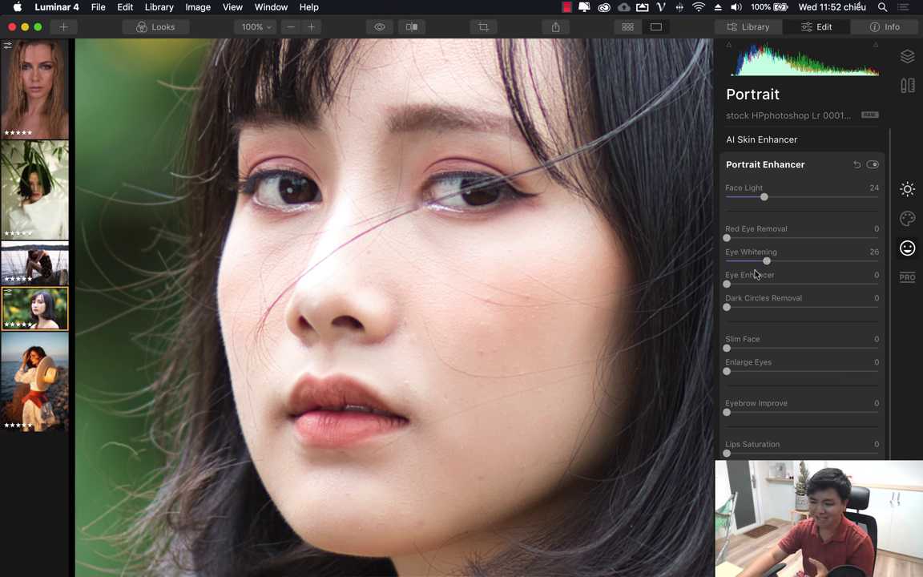
left_click_drag(726, 284, 752, 284)
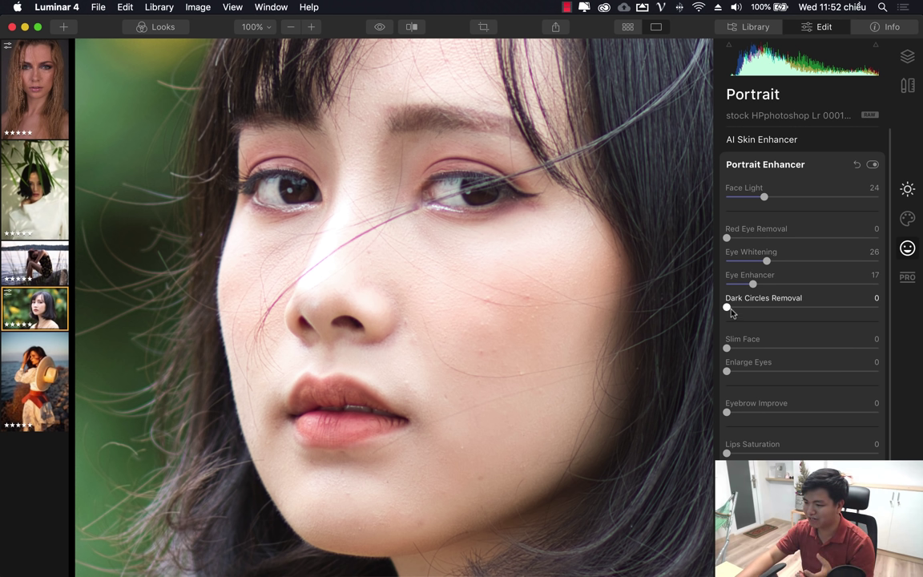
Try Dark Circles Removal, then reset it to 0 and scroll down the sliders
left_click_drag(727, 307, 772, 312)
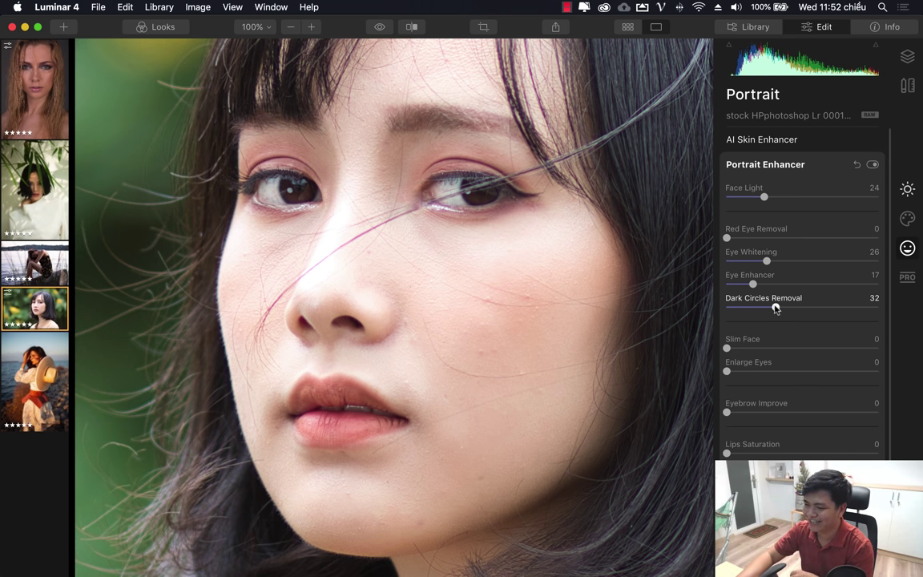
double_click(774, 307)
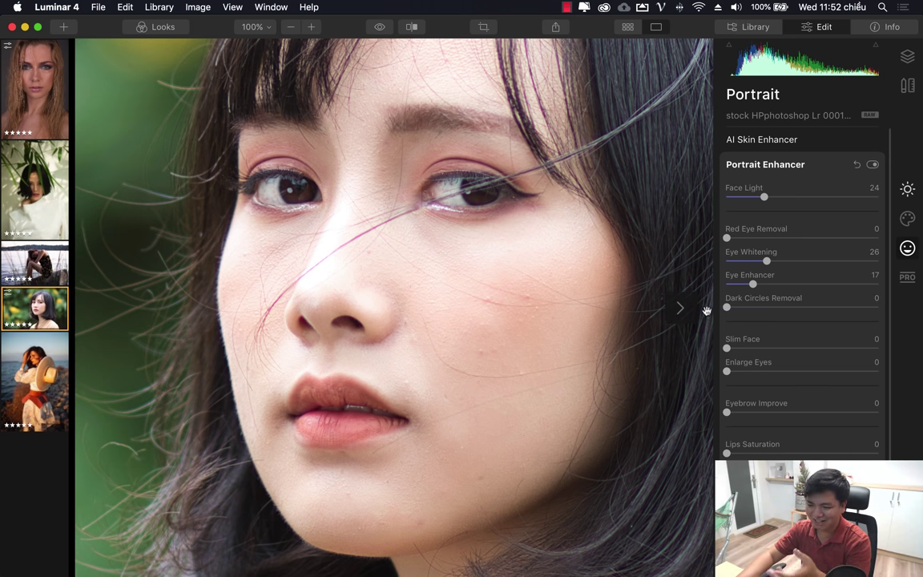
scroll(801, 336, "down", 1)
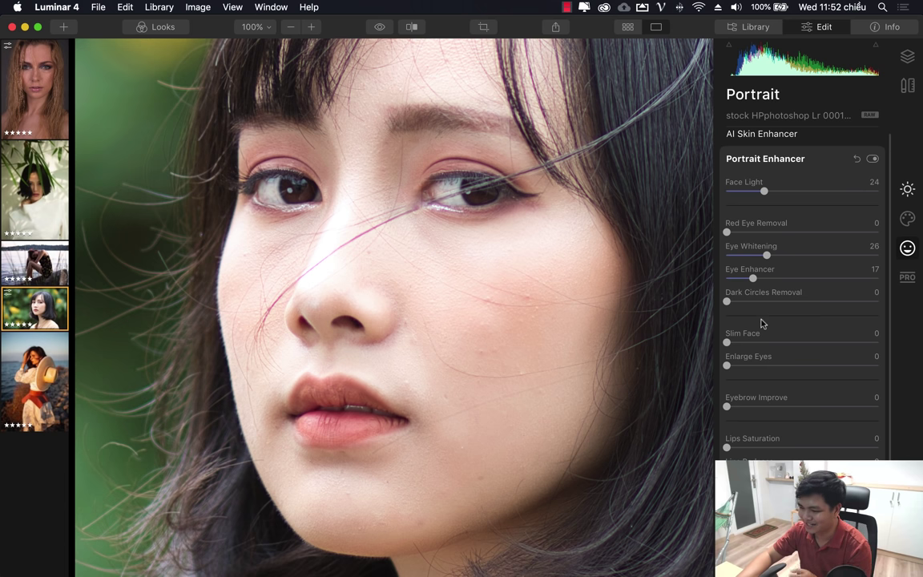
scroll(781, 325, "down", 2)
scroll(809, 352, "down", 2)
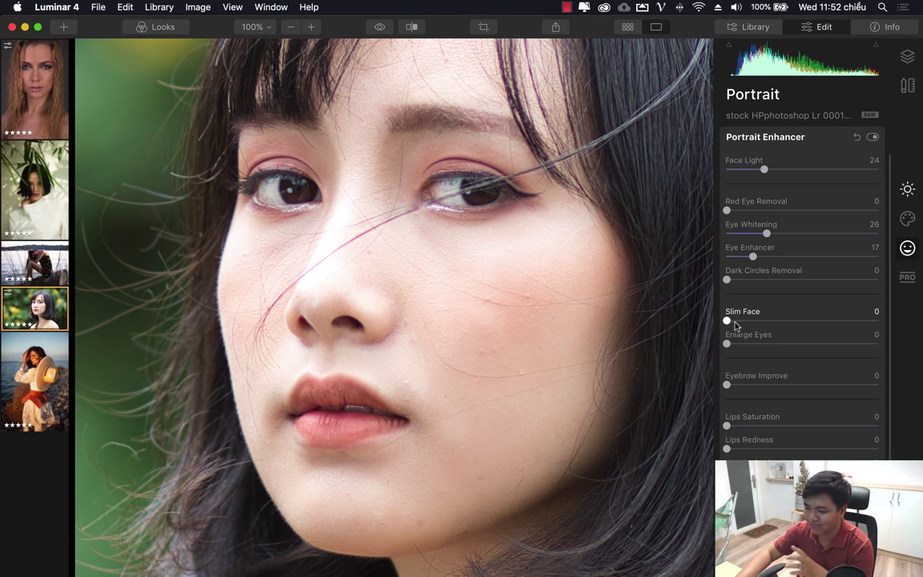
Set Slim Face to 53 on the fitted photo, briefly comparing it at 0
left_click_drag(735, 322, 800, 320)
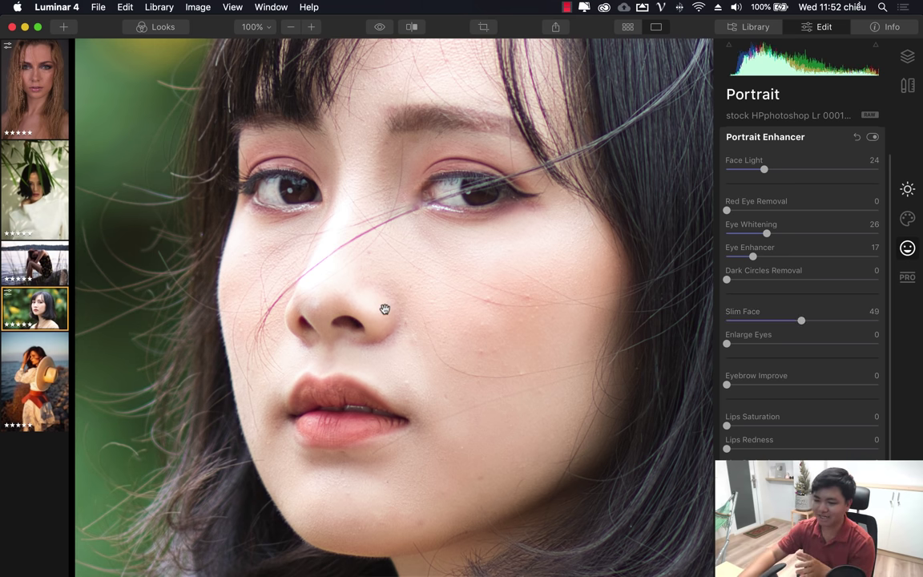
left_click(469, 308)
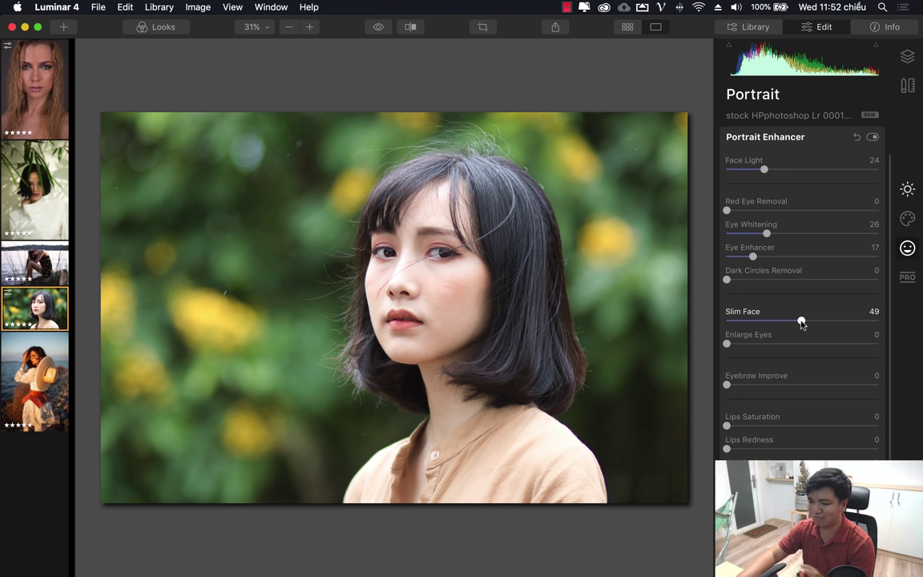
left_click_drag(801, 321, 721, 321)
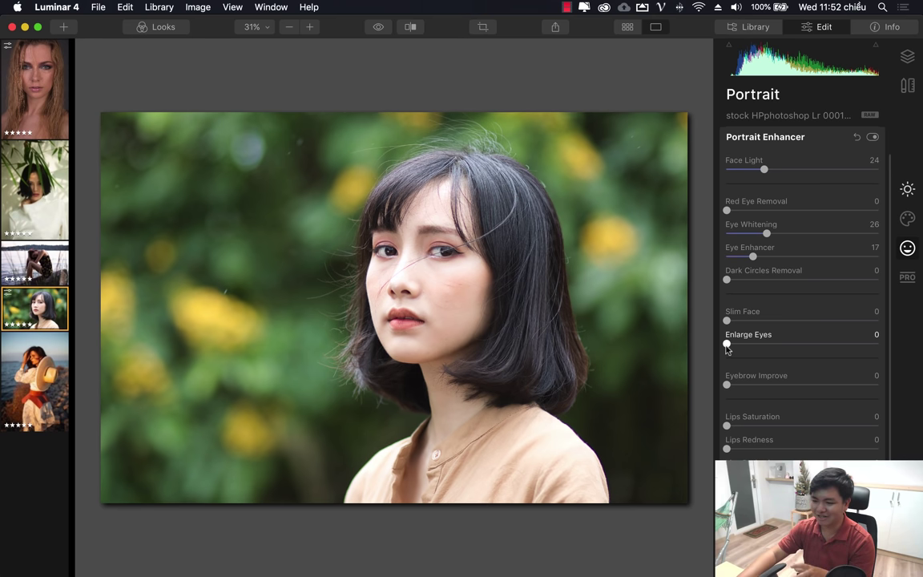
left_click_drag(726, 320, 806, 320)
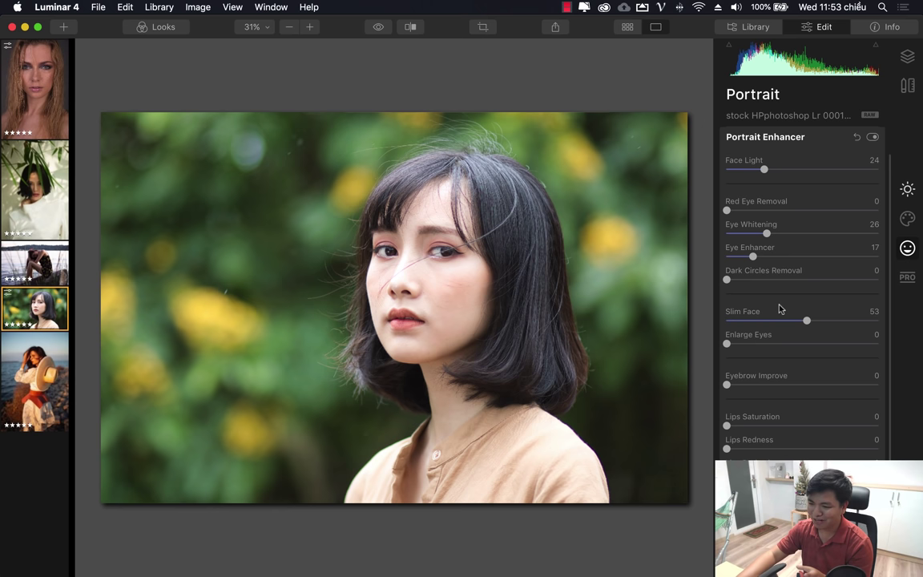
Toggle the before/after preview repeatedly to compare the slimmed face with the original
left_click(372, 30)
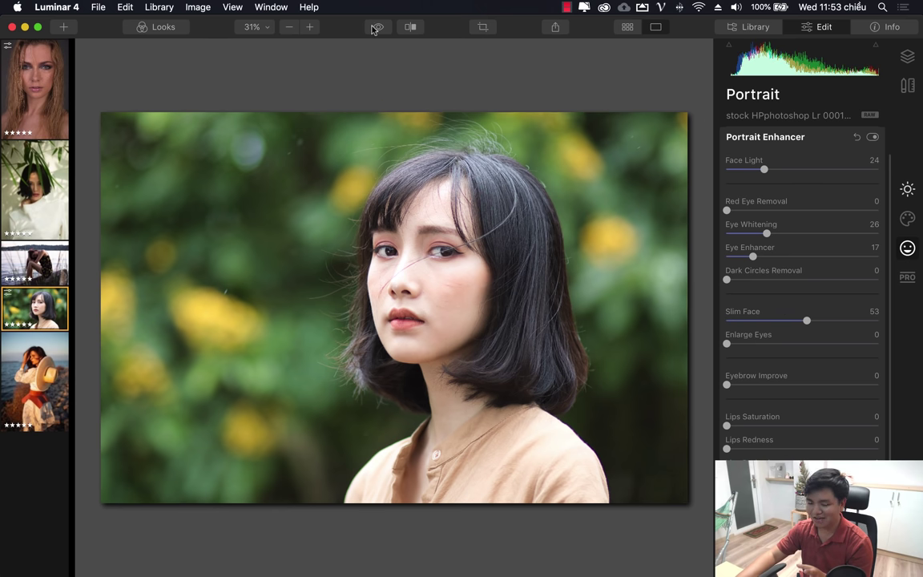
left_click(373, 29)
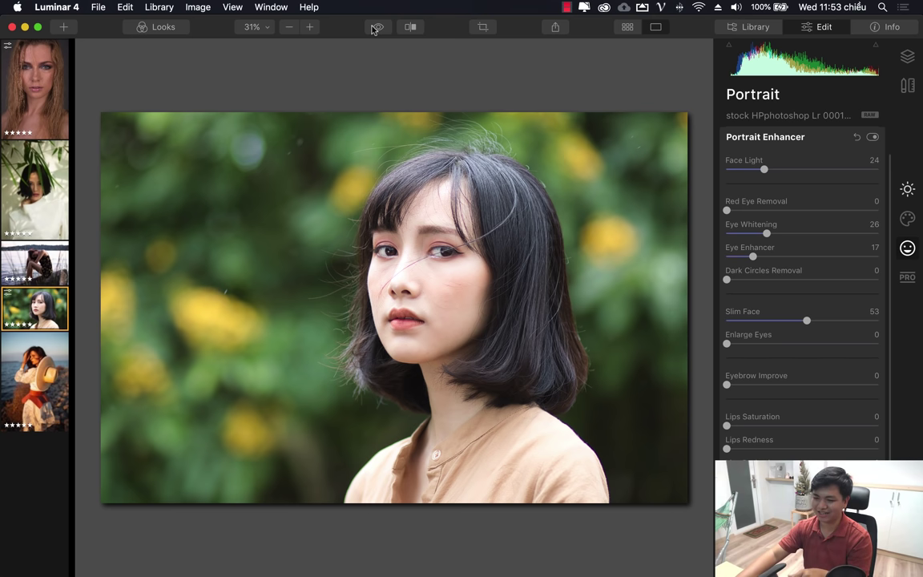
left_click(373, 29)
left_click(373, 30)
left_click(372, 30)
left_click(372, 29)
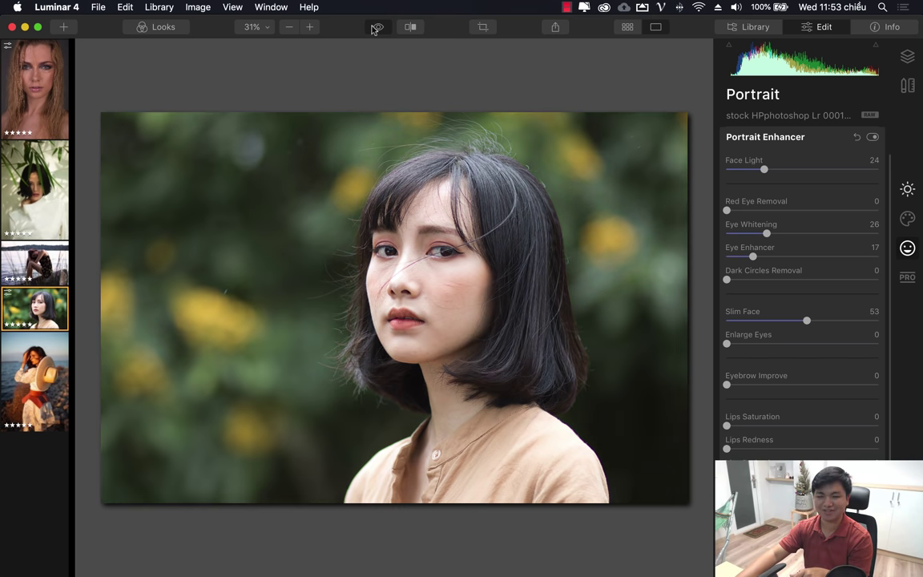
left_click(372, 29)
left_click(373, 30)
left_click(372, 29)
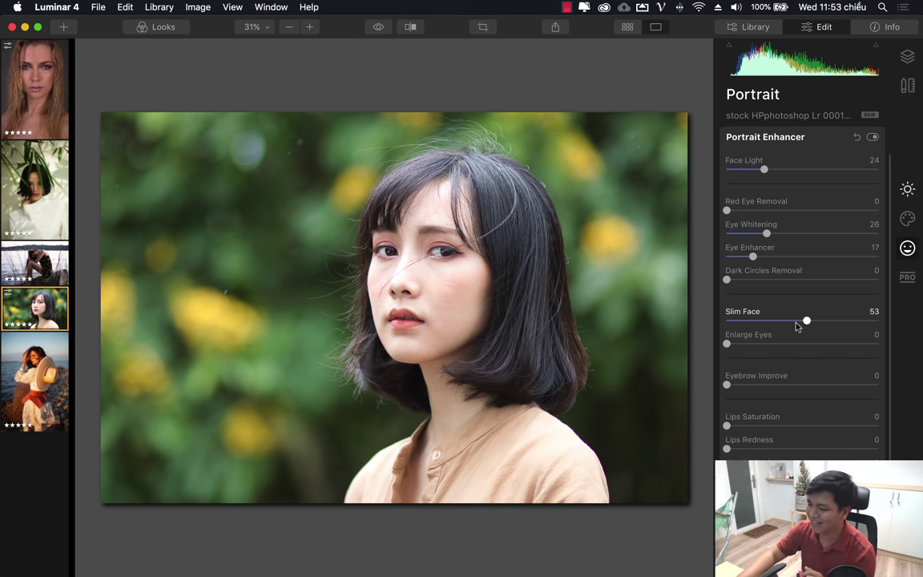
Reset Slim Face to 0, try Enlarge Eyes around 71, then reset it to 0
double_click(725, 298)
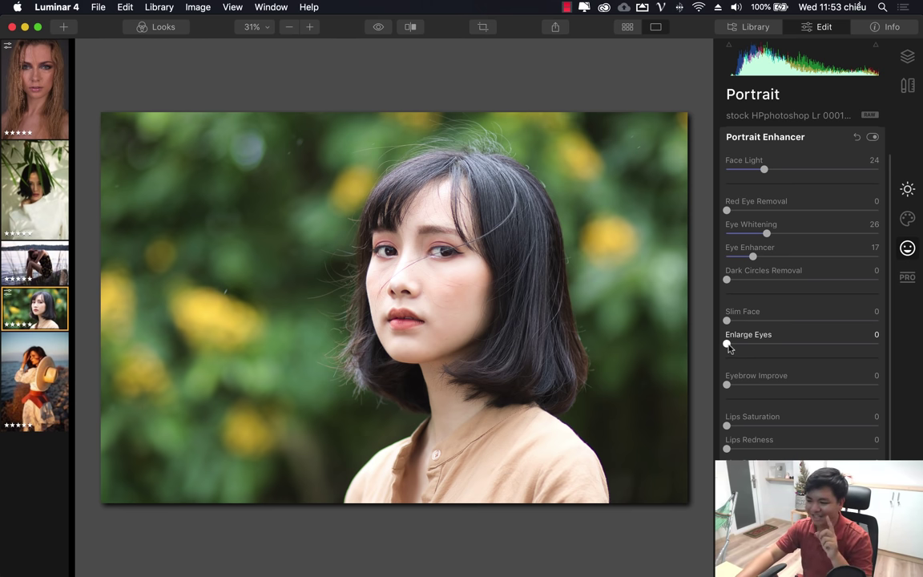
mouse_move(728, 347)
left_mouse_down()
mouse_move(846, 346)
mouse_move(821, 346)
left_mouse_up()
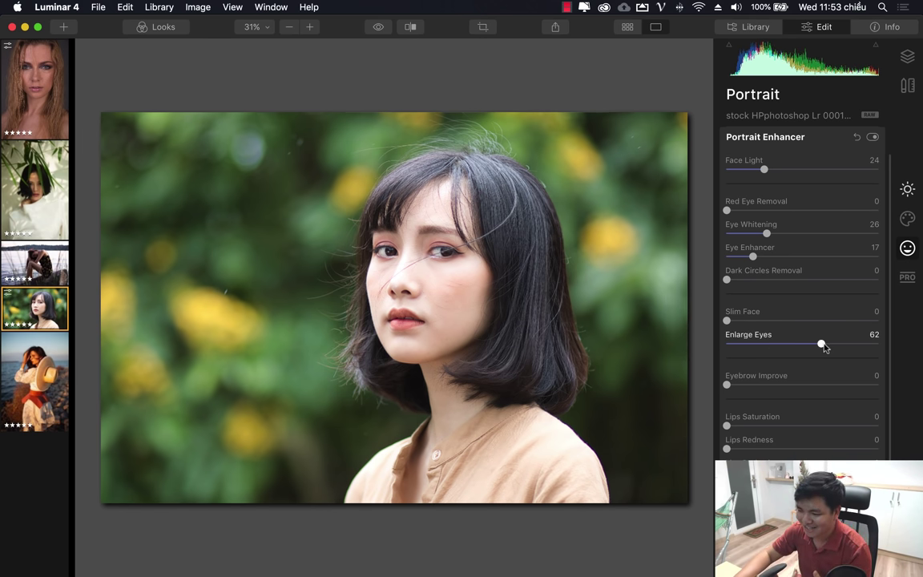
left_click_drag(822, 346, 834, 346)
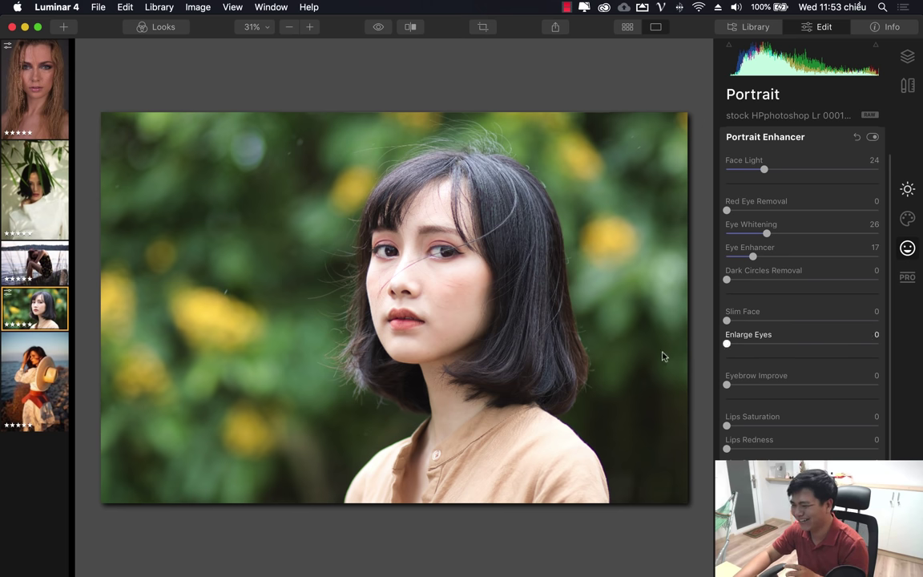
double_click(741, 361)
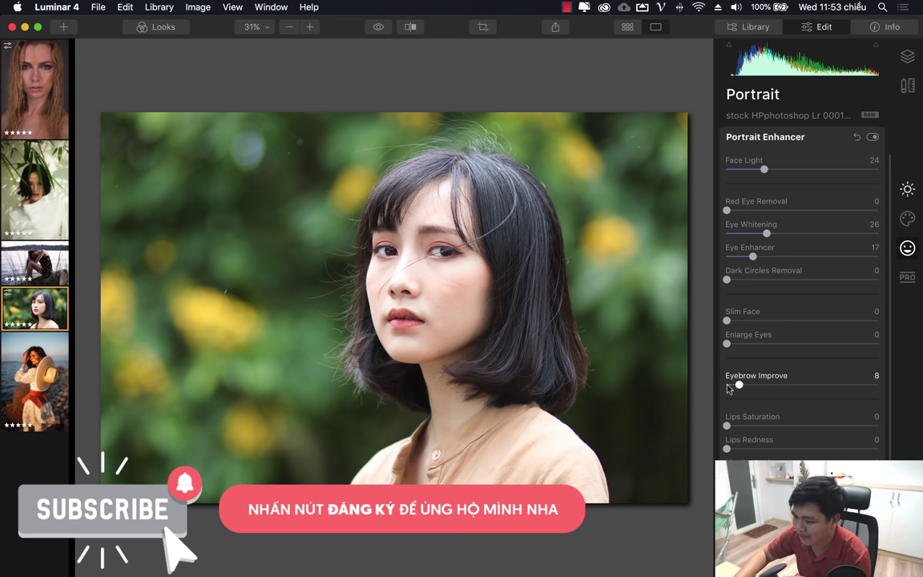
mouse_move(727, 385)
left_mouse_down()
mouse_move(766, 385)
mouse_move(667, 391)
left_mouse_up()
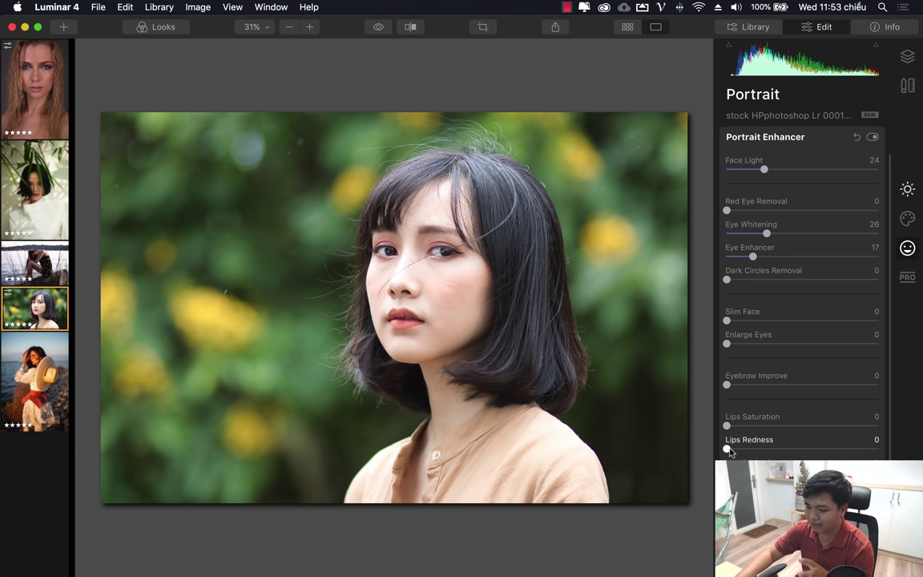
left_click_drag(728, 450, 756, 450)
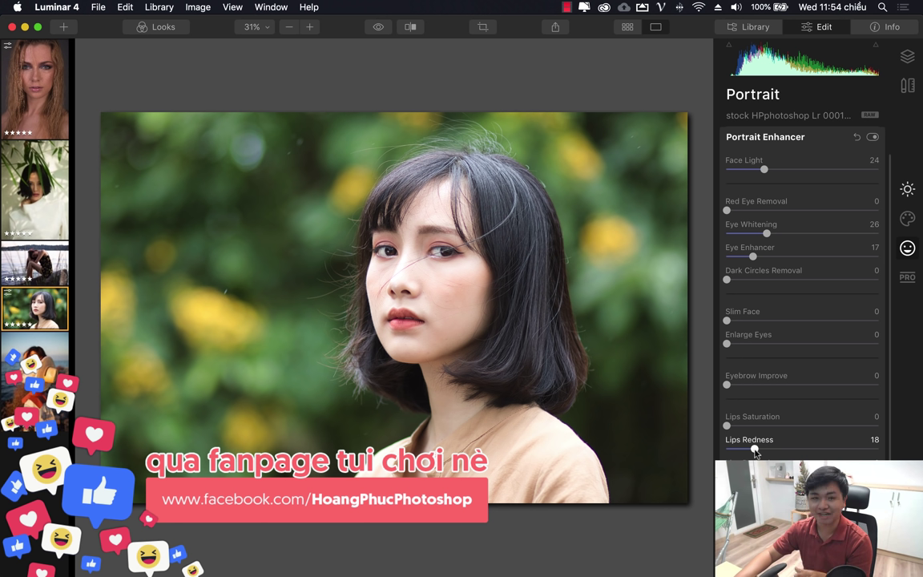
left_click_drag(754, 450, 719, 451)
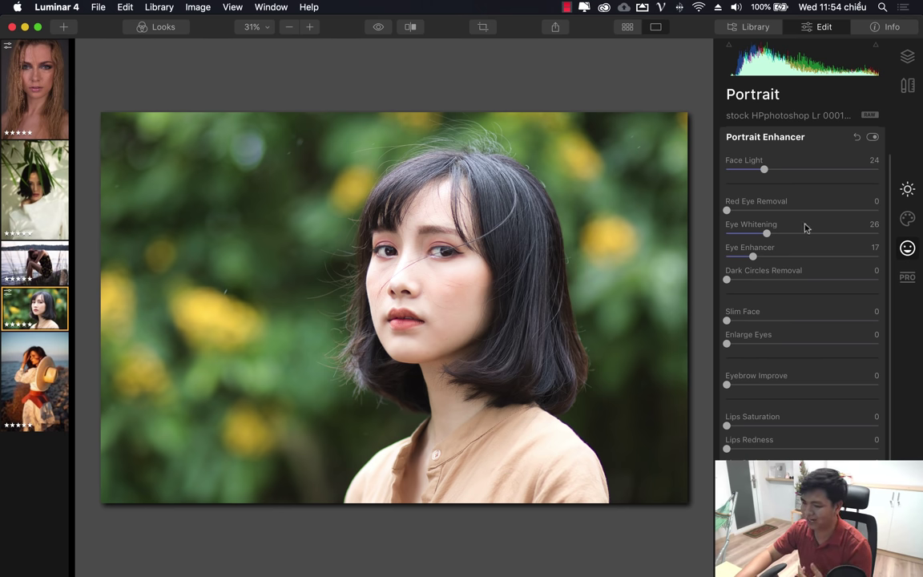
Collapse Portrait Enhancer, check the face at 100%, and open the first-thumbnail blonde portrait
scroll(799, 226, "up", 2)
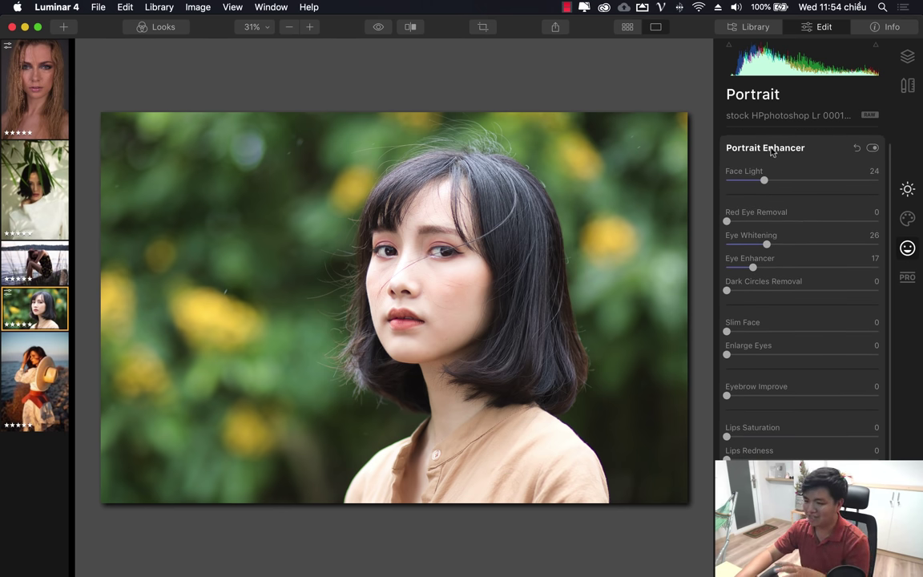
left_click(771, 149)
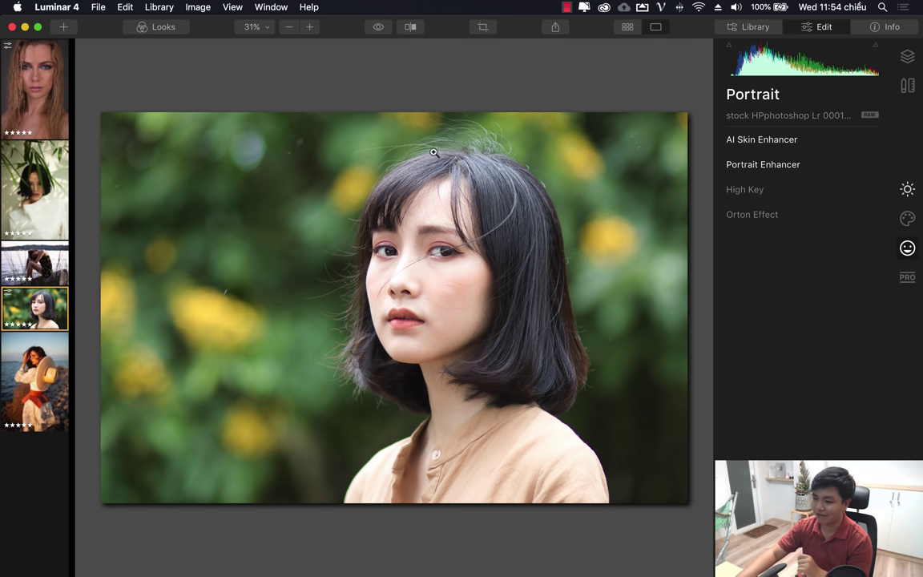
left_click(398, 249)
scroll(409, 240, "down", 2)
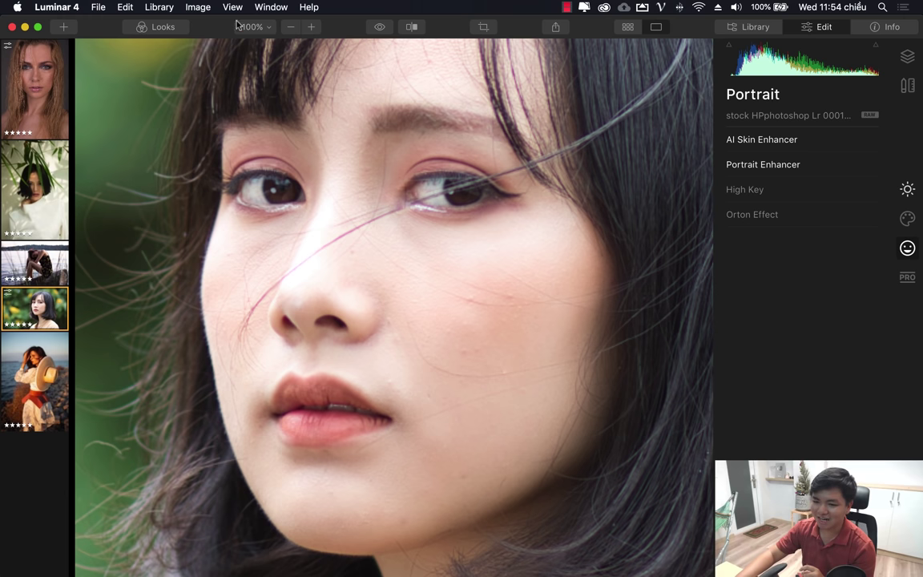
left_click(28, 85)
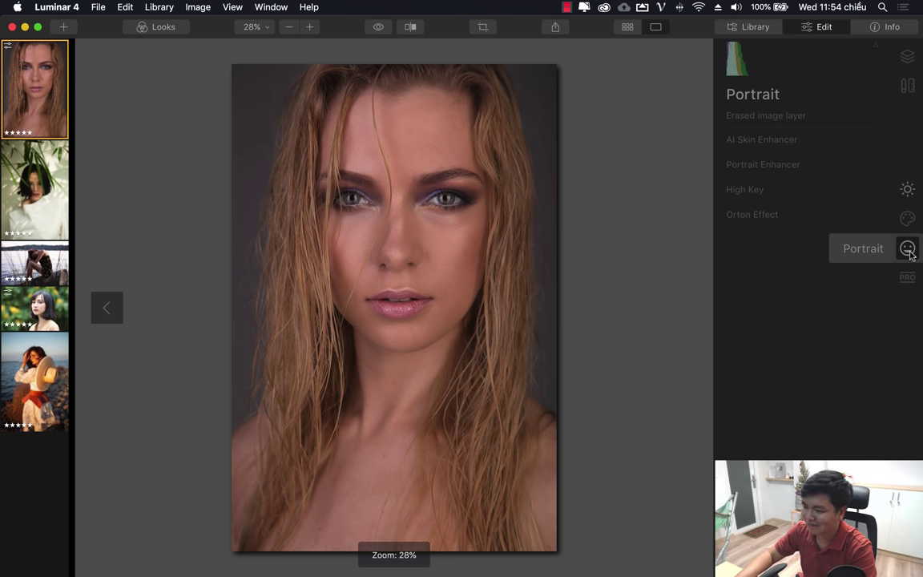
Brighten the face, whiten and enhance the eyes, and set Lips Saturation 49 and Lips Redness 11
left_click(793, 164)
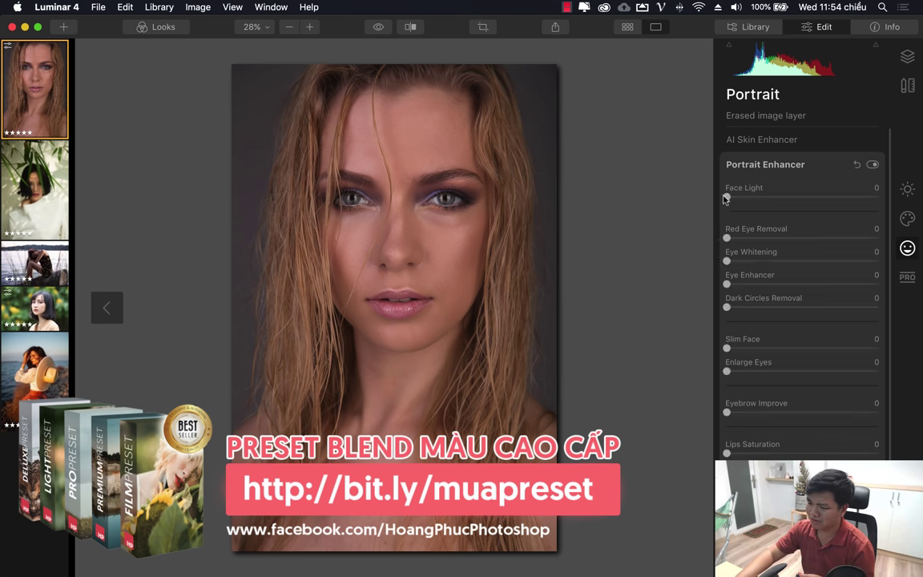
left_click_drag(727, 197, 775, 197)
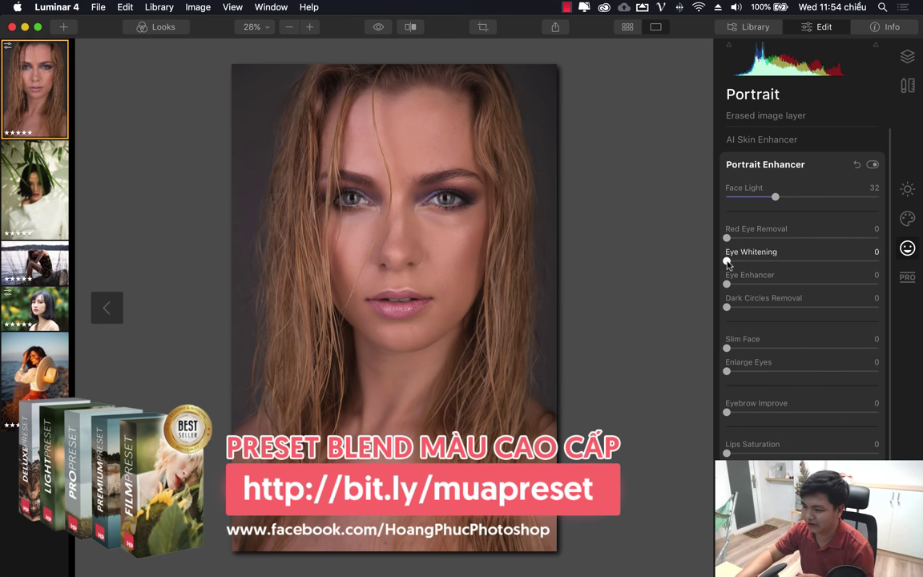
mouse_move(727, 261)
left_mouse_down()
mouse_move(766, 261)
mouse_move(781, 284)
left_mouse_up()
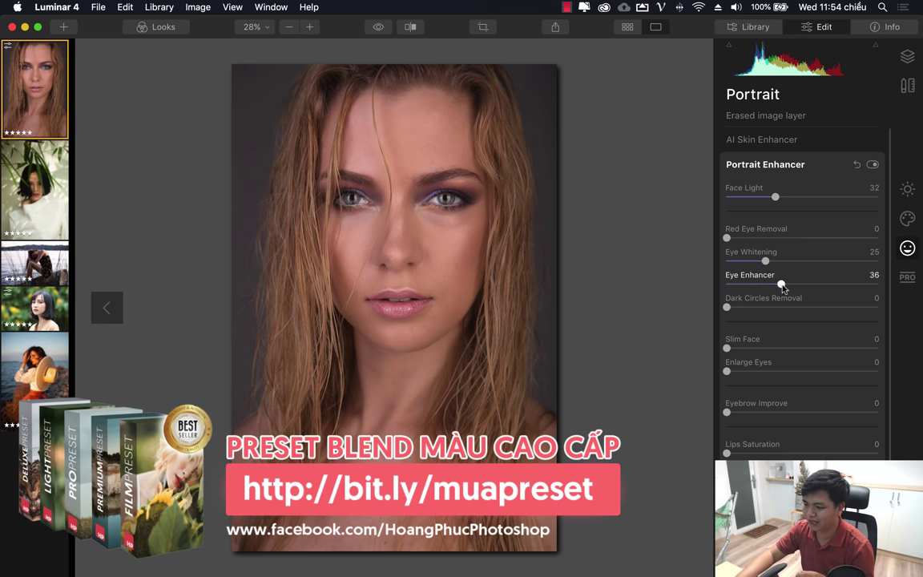
scroll(761, 422, "down", 2)
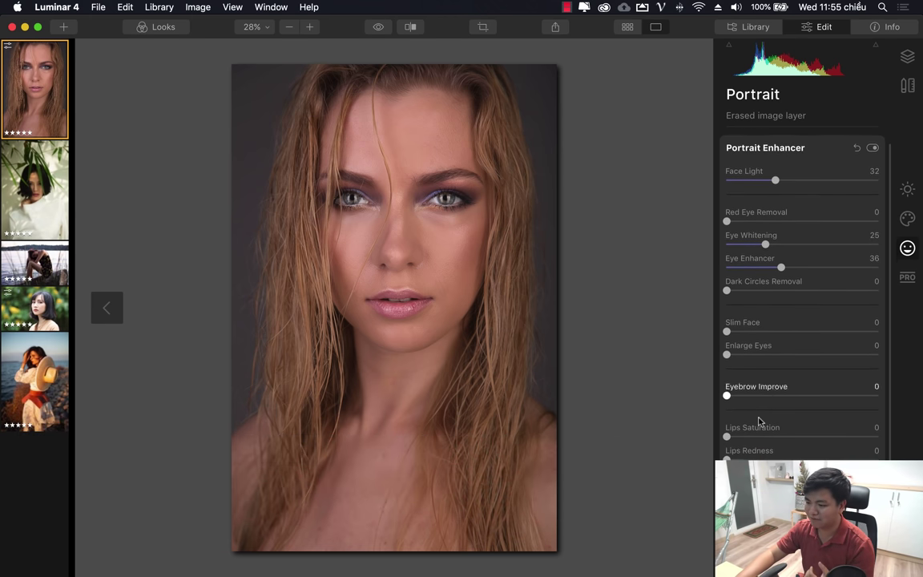
left_click_drag(727, 425, 801, 425)
left_click_drag(727, 449, 743, 448)
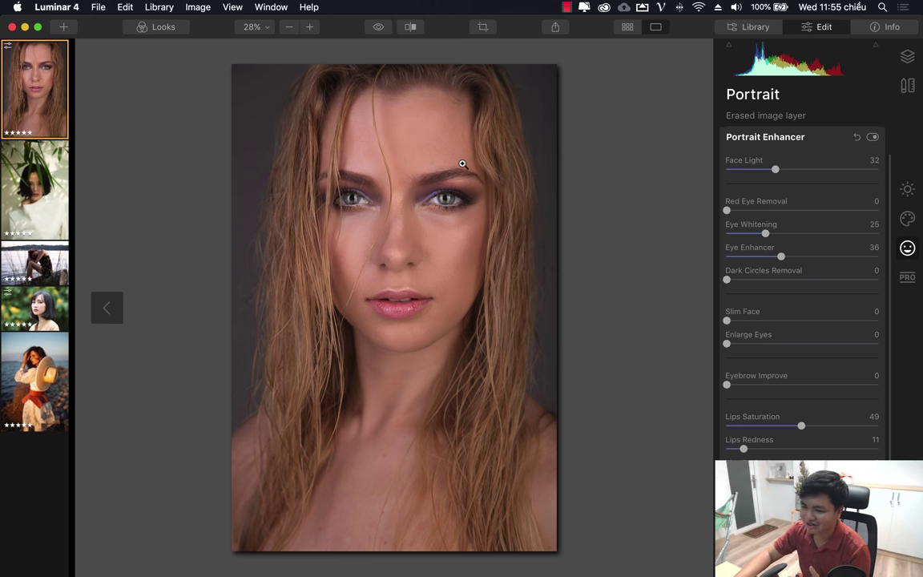
Flip repeatedly between the unedited original and the retouched blonde portrait
left_click(379, 30)
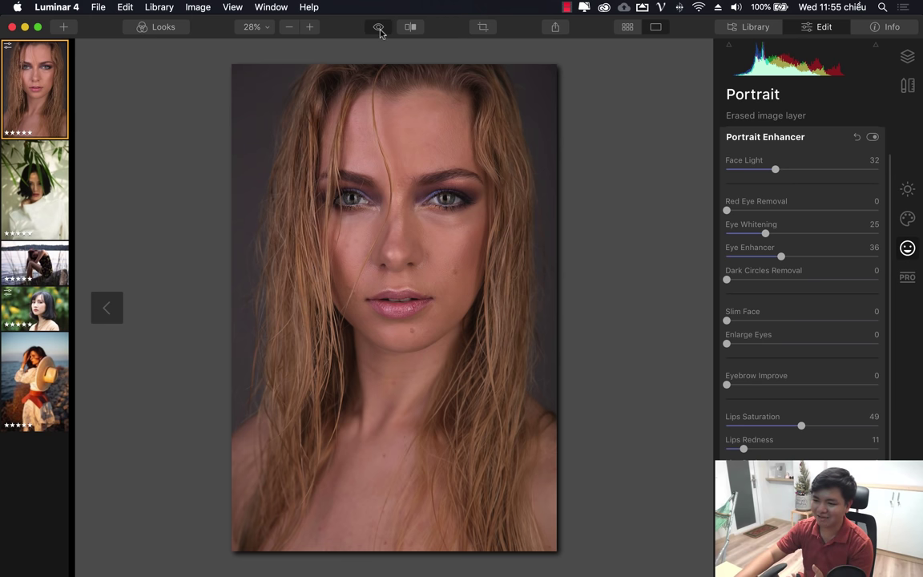
left_click(380, 30)
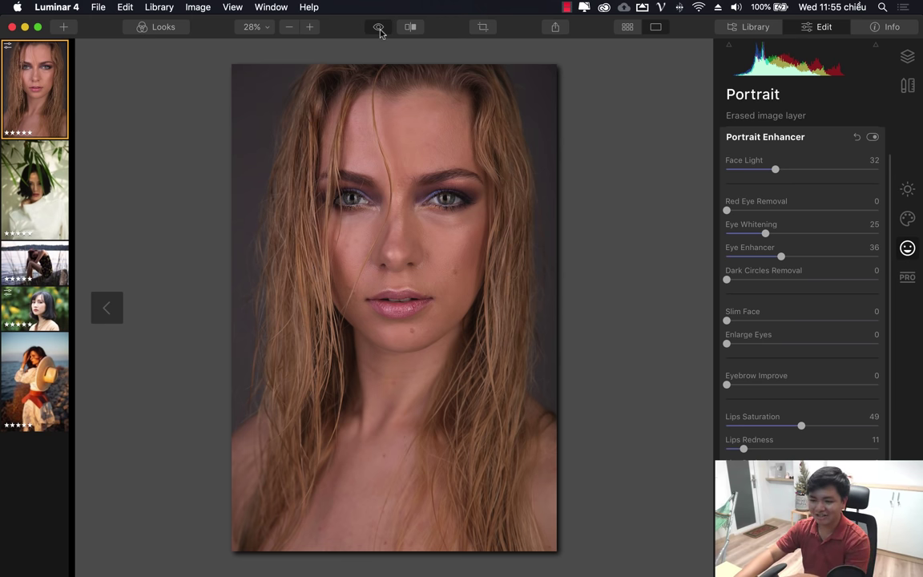
left_click(380, 30)
left_click(380, 30)
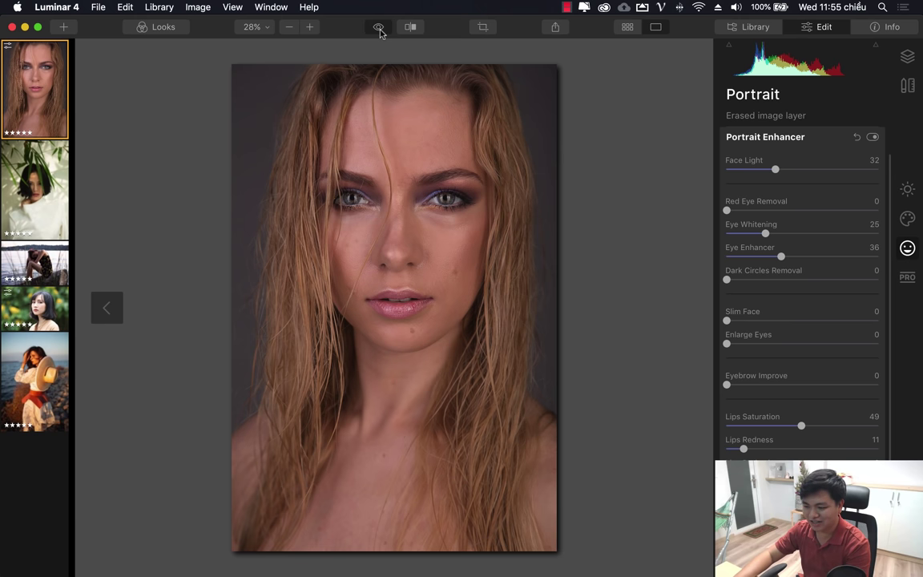
left_click(379, 29)
left_click(380, 30)
left_click(379, 30)
Inspect the face at 100% down to the lips, then refit and view at 50%
double_click(366, 165)
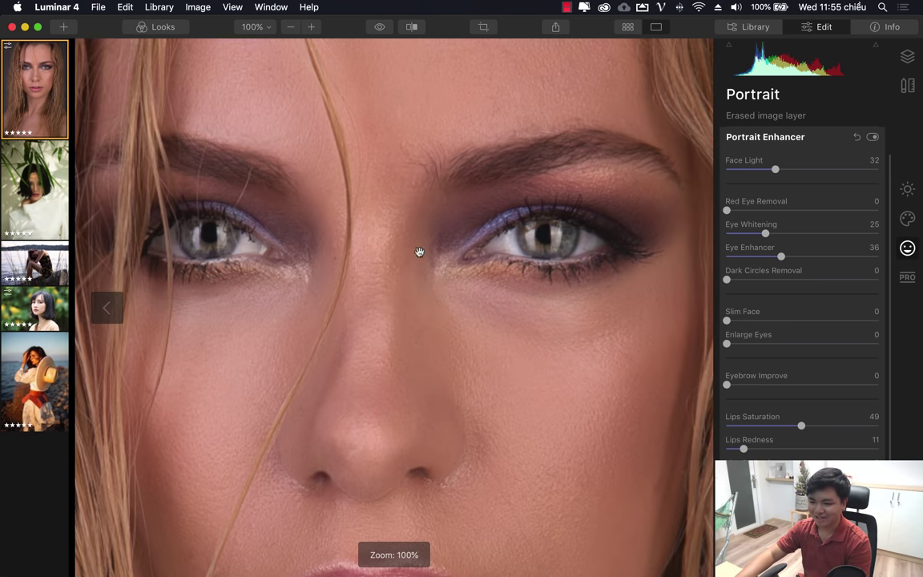
left_click_drag(420, 251, 461, 160)
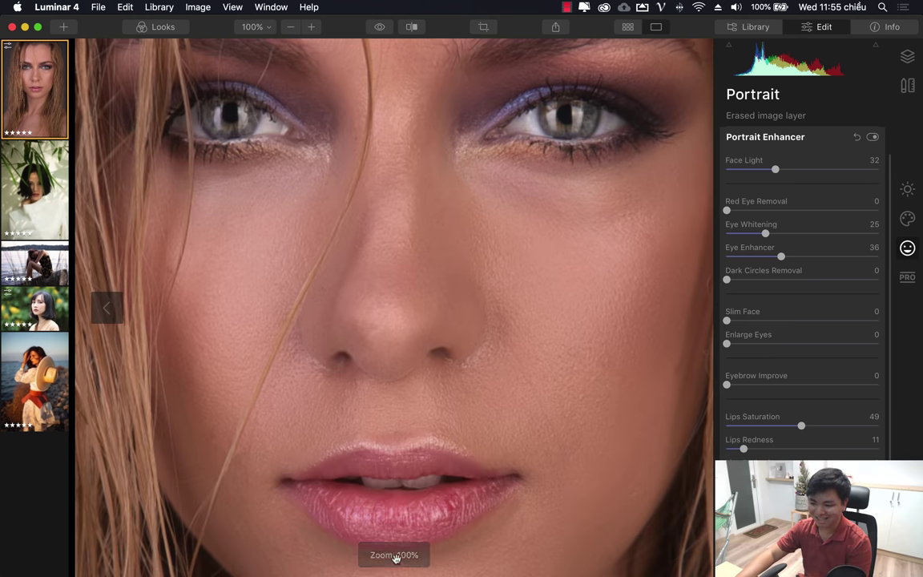
double_click(387, 521)
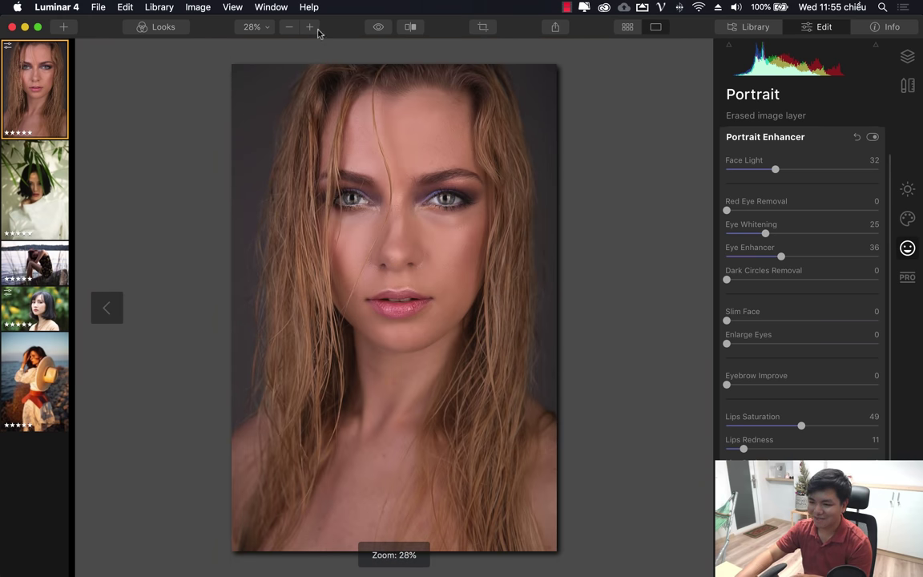
left_click(309, 27)
left_click_drag(420, 135, 415, 257)
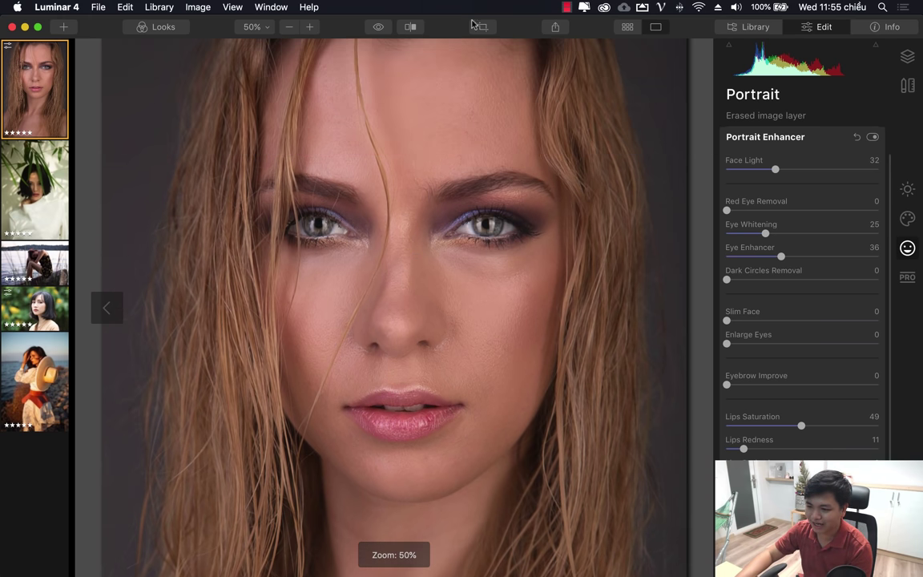
Compare original and retouched skin at 50%, ending on the retouched version
left_click(377, 28)
left_click(378, 28)
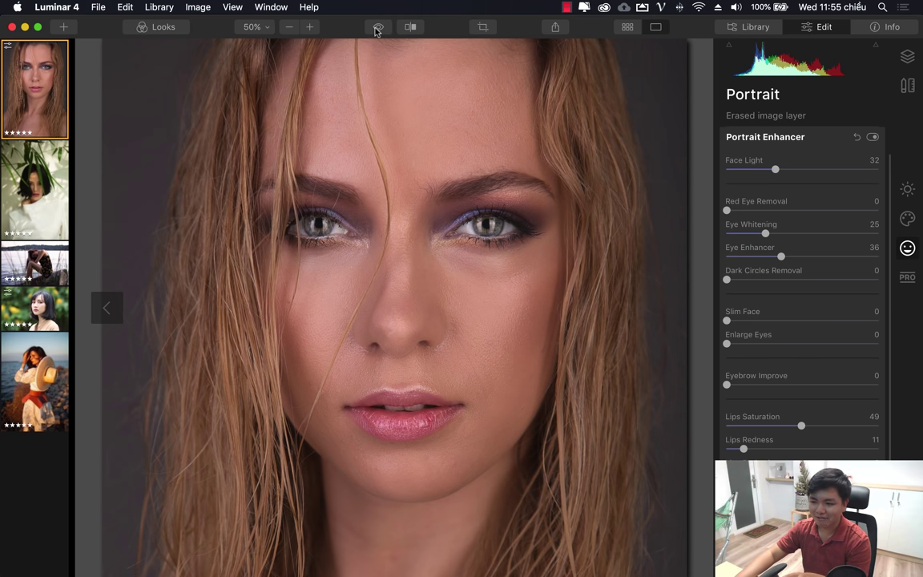
left_click(377, 28)
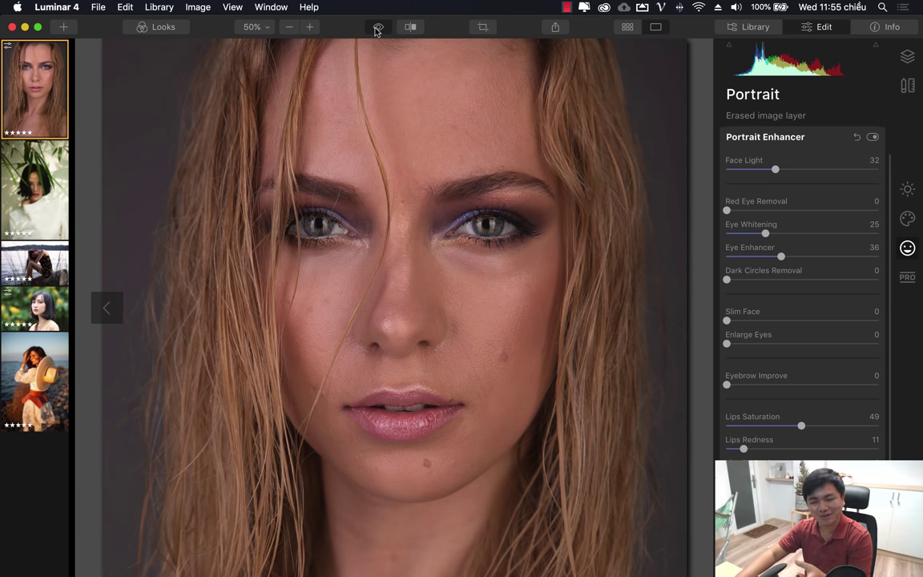
left_click(377, 28)
left_click(377, 29)
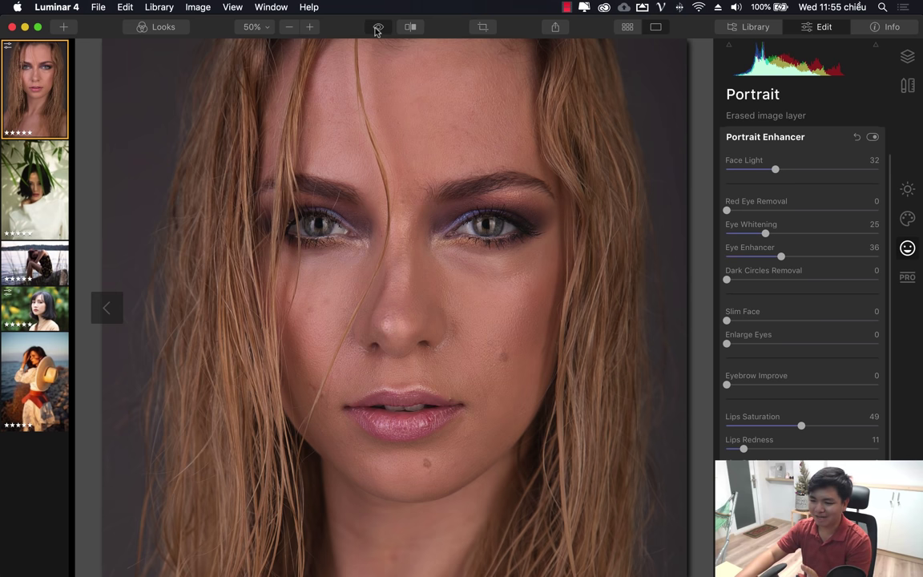
left_click(378, 28)
left_click(378, 28)
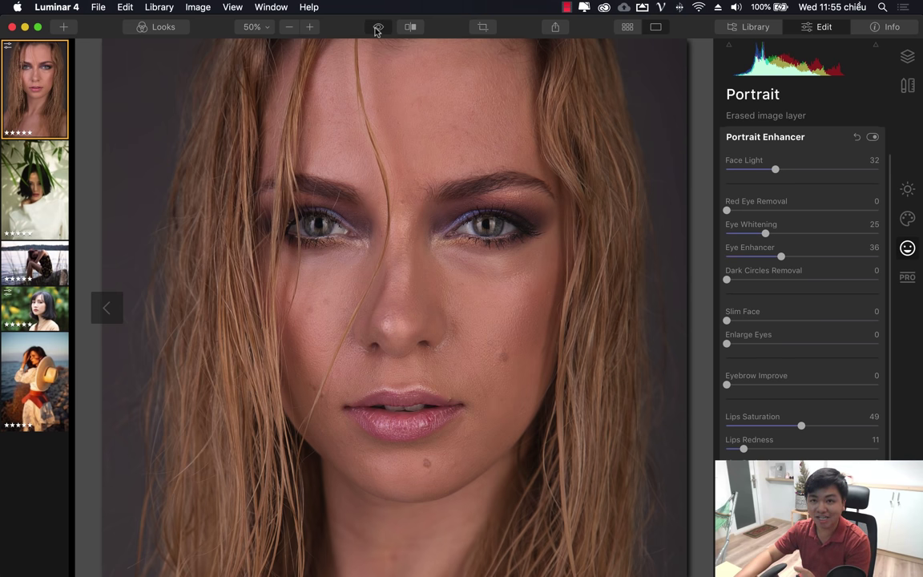
left_click(378, 28)
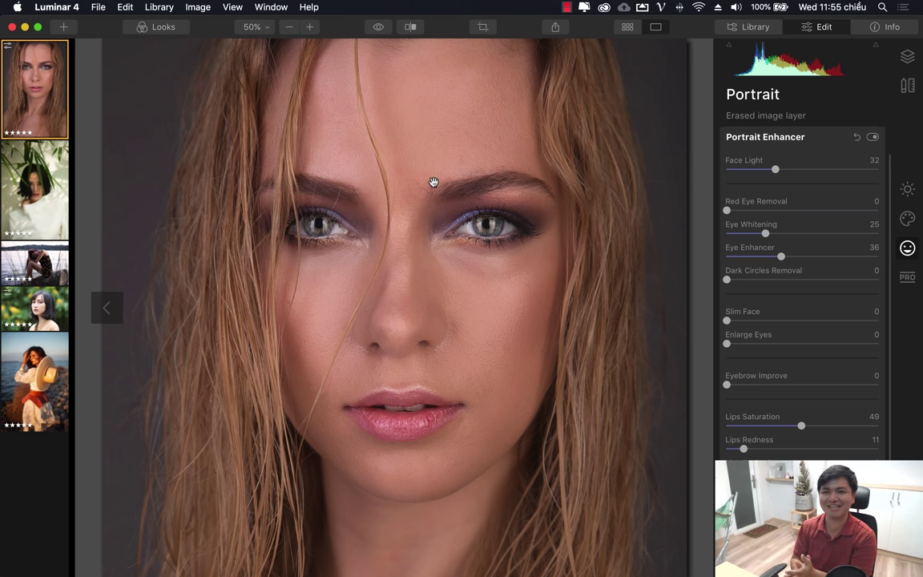
Bring up Skylum's Luminar 4 Update 4.1.0 page in Chrome, then return to the Luminar 4 editor
left_click(247, 560)
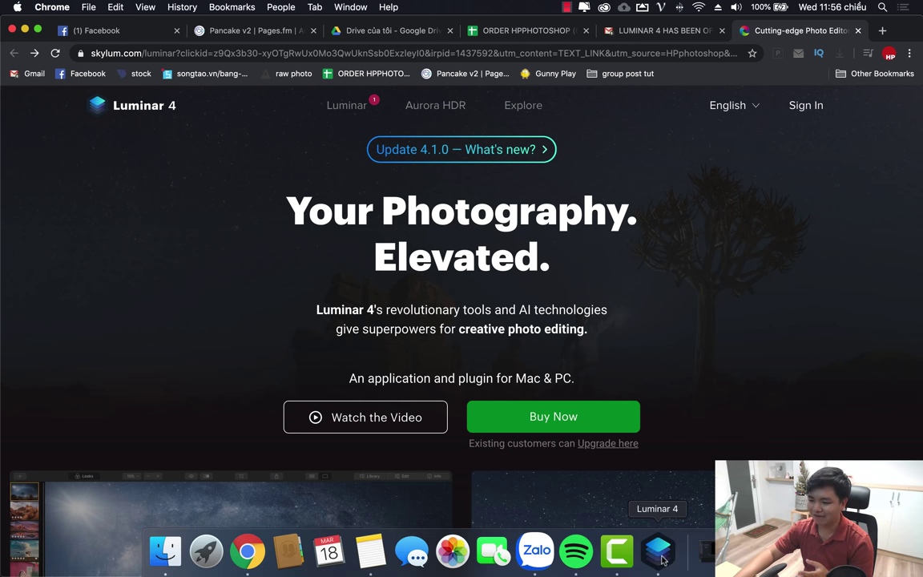
left_click(657, 553)
left_click(96, 7)
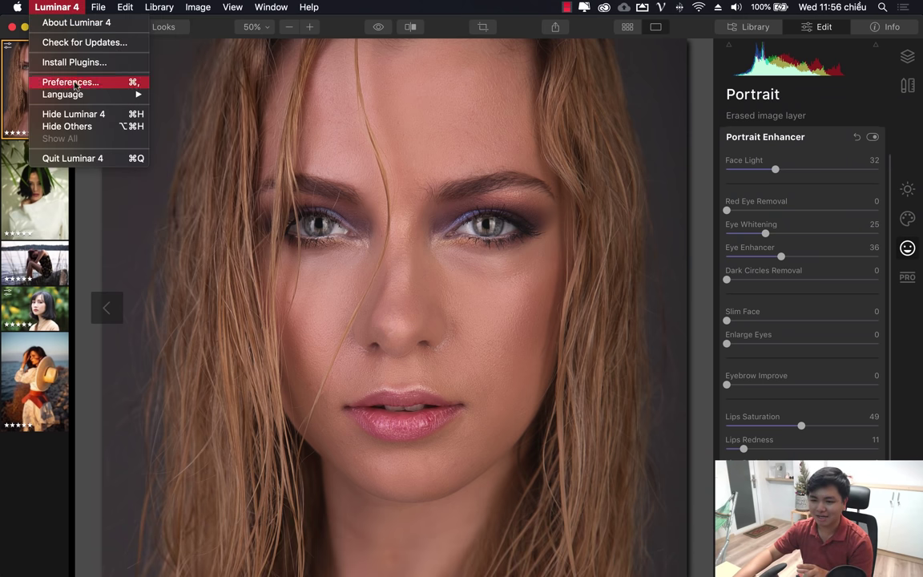
left_click(112, 62)
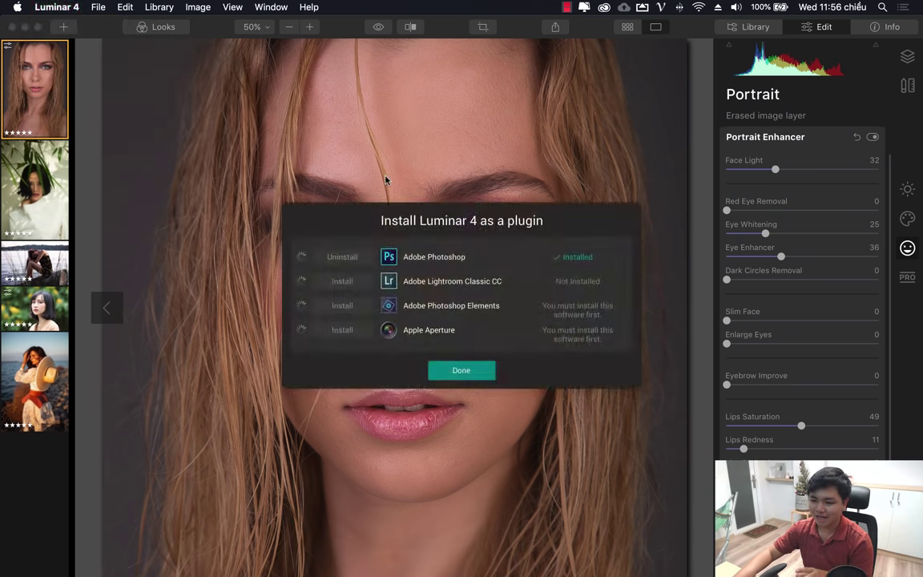
left_click(461, 370)
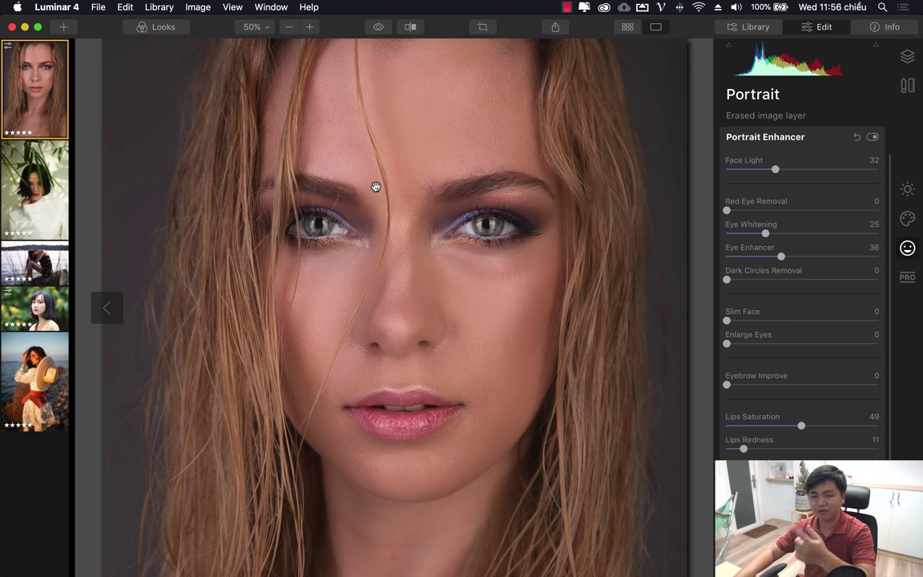
mouse_move(248, 572)
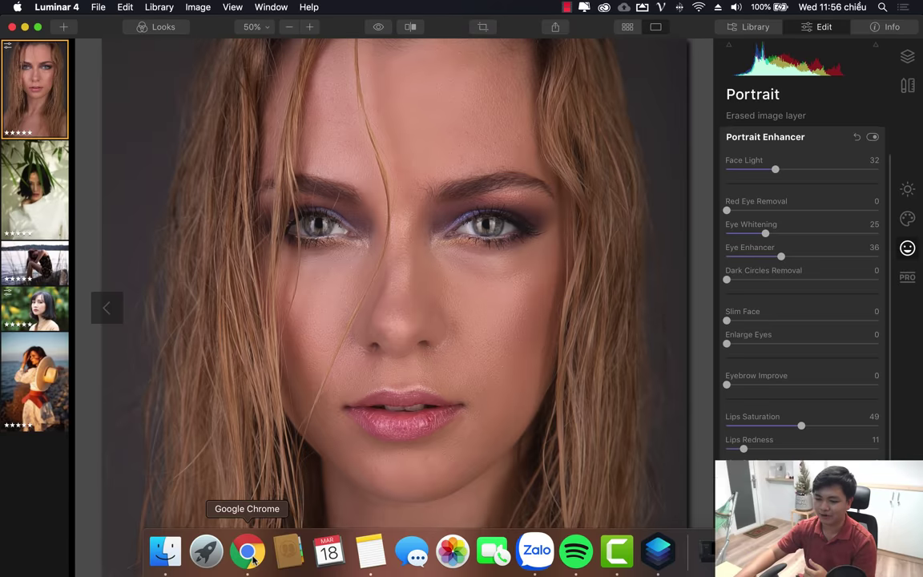
Open the Luminar 4 purchase options on Skylum's page and start buying the Inspiration Edition
left_click(247, 551)
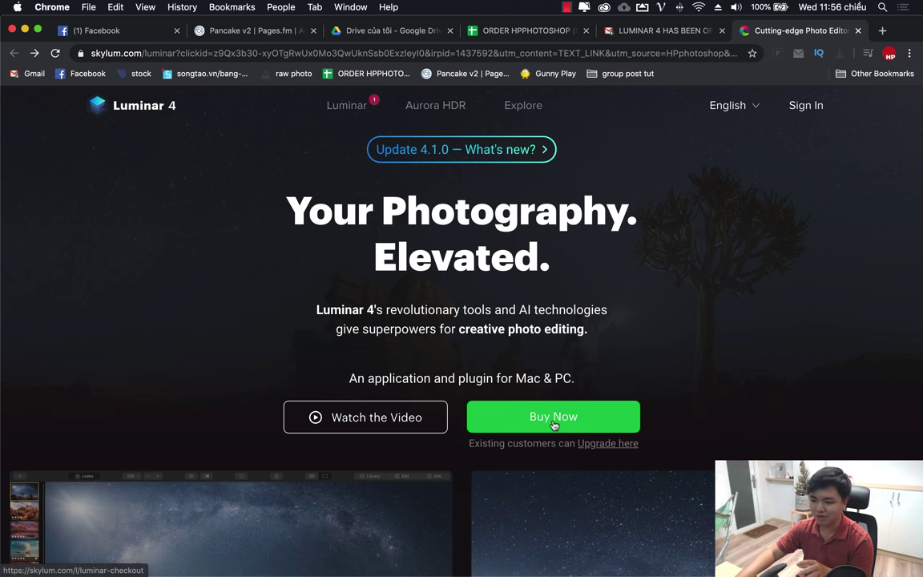
left_click(610, 413)
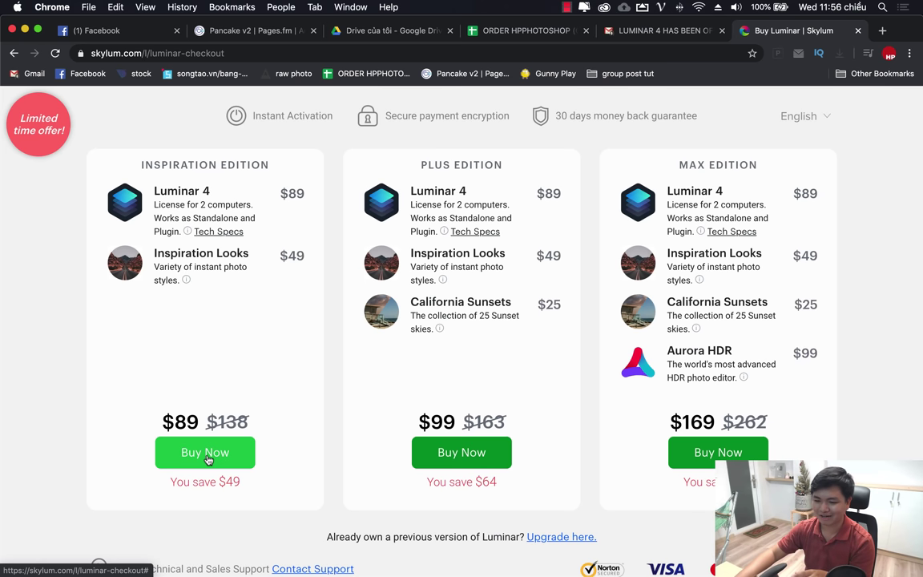
left_click(207, 454)
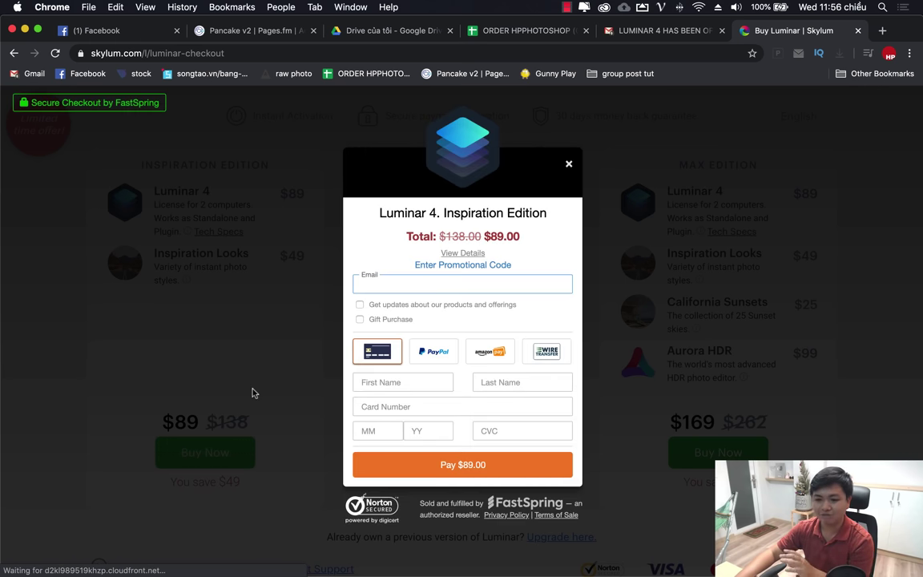
Apply coupon 'hppp' to cut the total from $89 to $79, then close checkout
left_click(439, 269)
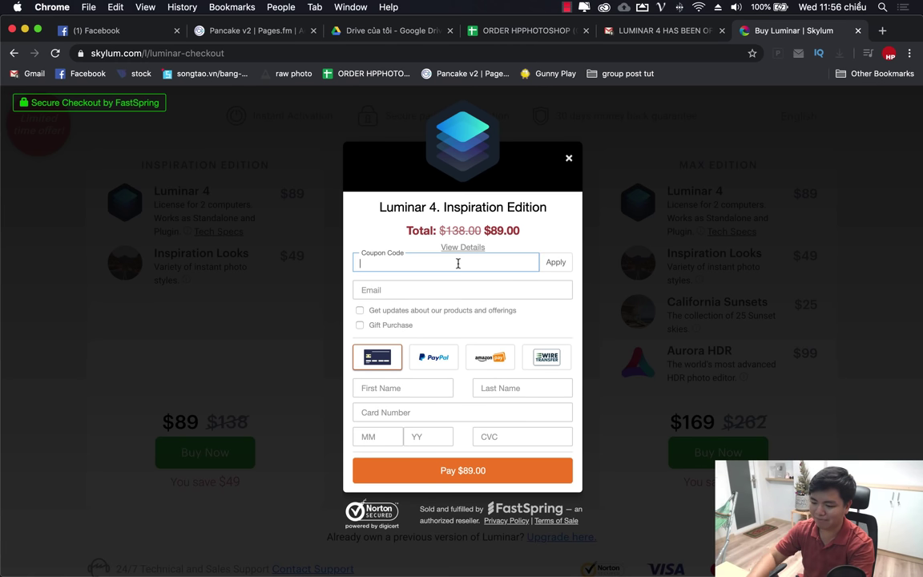
type("hpphotoshop")
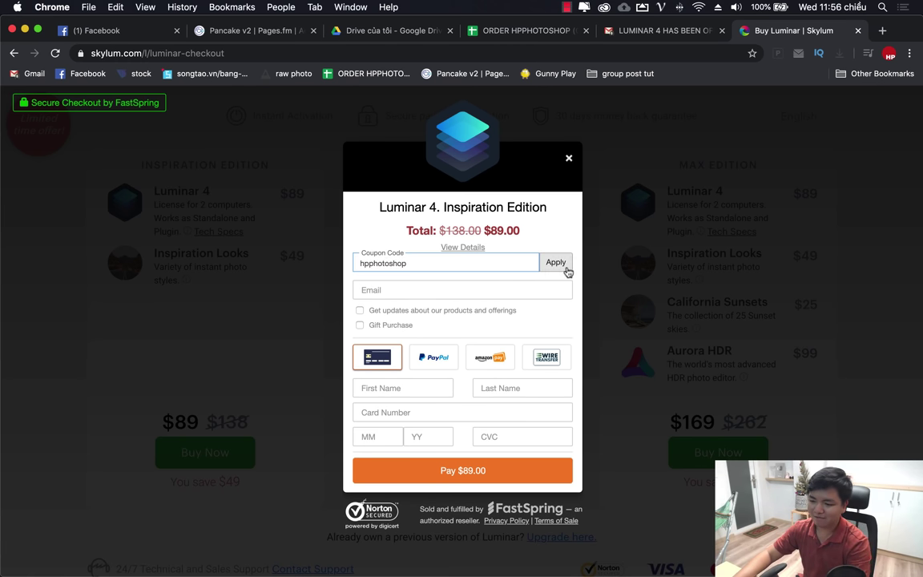
left_click(561, 264)
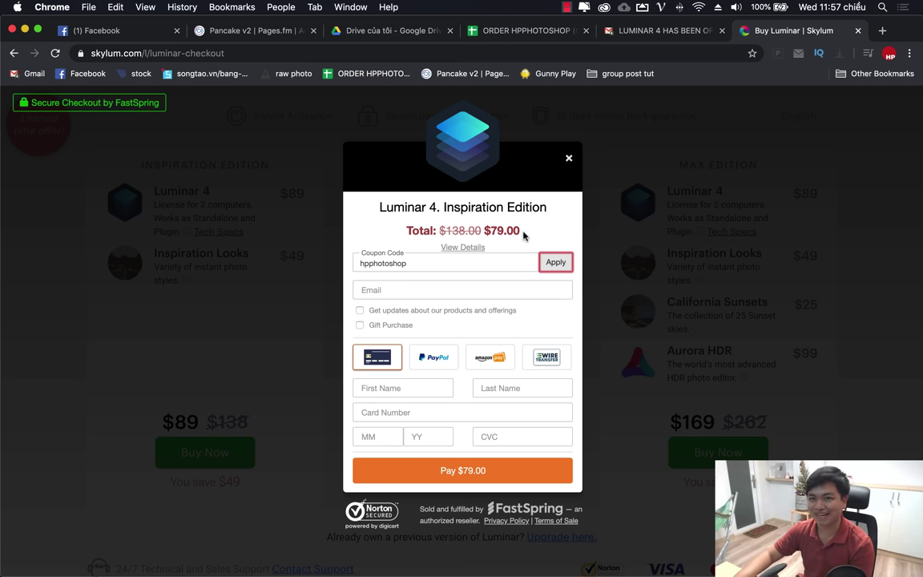
left_click(569, 159)
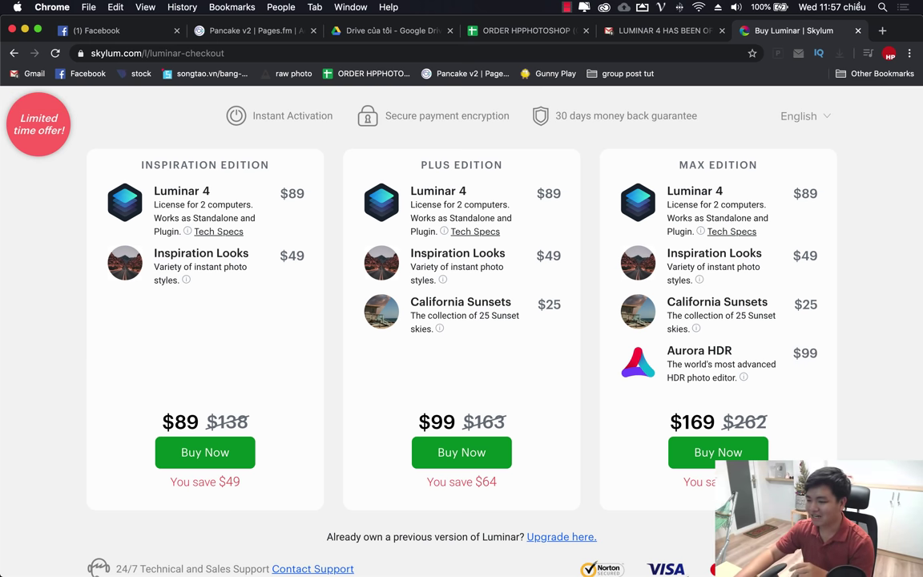
left_click(657, 556)
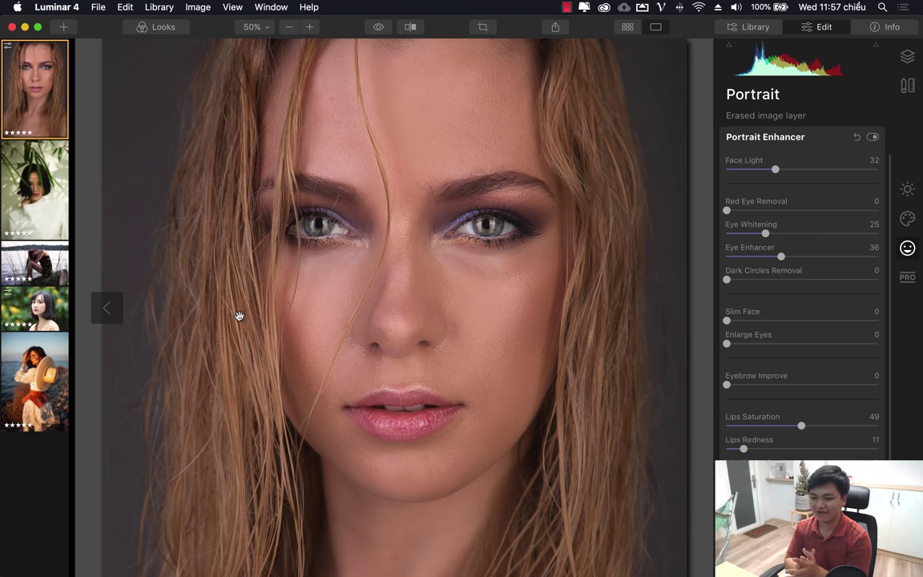